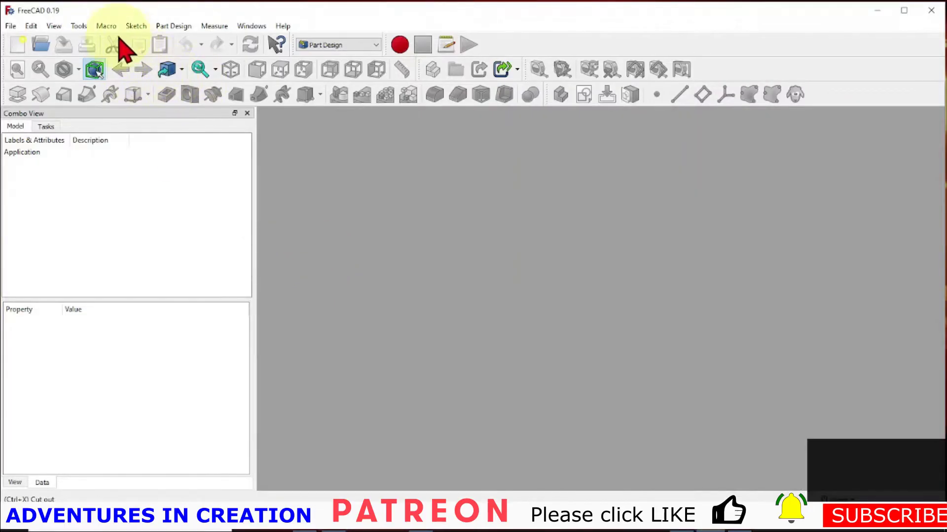
# Run the recent StartUp macro and save the new document as a3.FCStd
pyautogui.click(106, 25)
pyautogui.moveTo(222, 83)
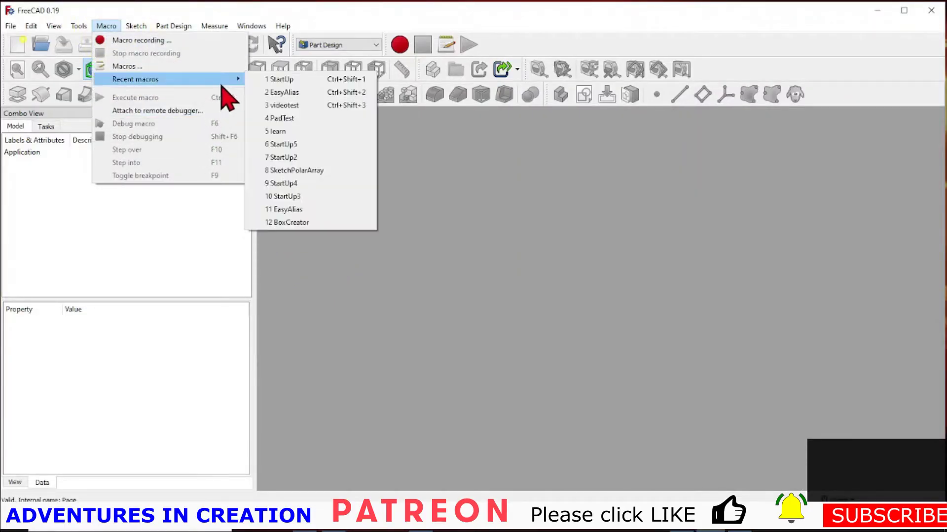
pyautogui.click(281, 79)
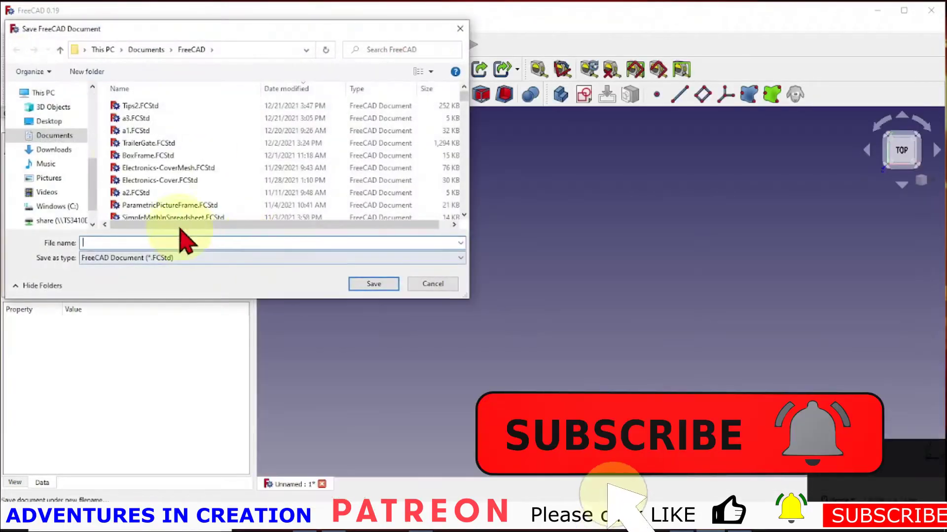
pyautogui.click(143, 119)
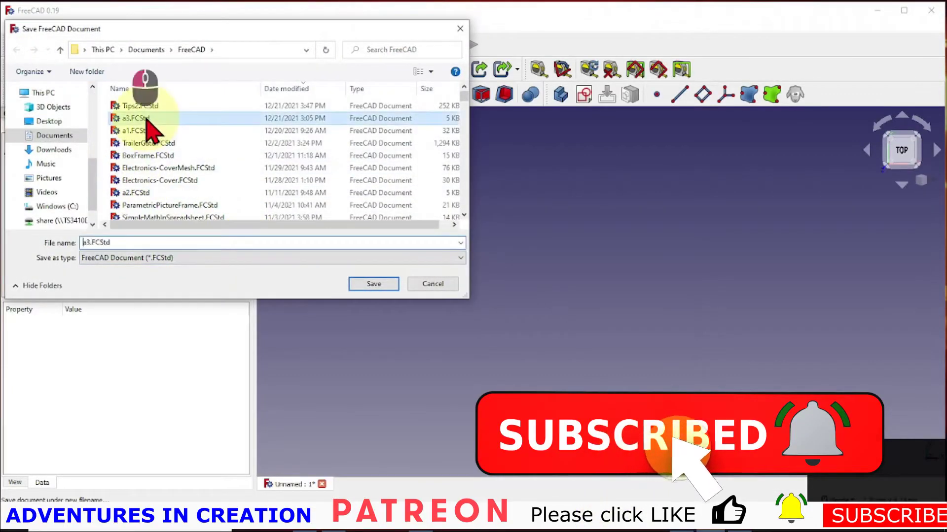
pyautogui.click(373, 286)
# Start a sketch on the XY plane and draw a rectangle of about 19 by 10 mm around the origin
pyautogui.click(497, 262)
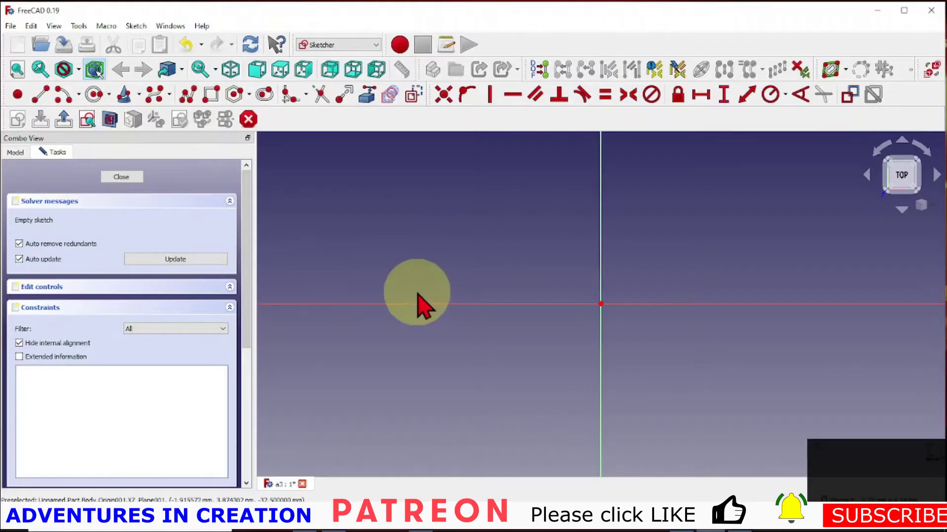
pyautogui.scroll(-3, 418, 295)
pyautogui.scroll(-2, 417, 295)
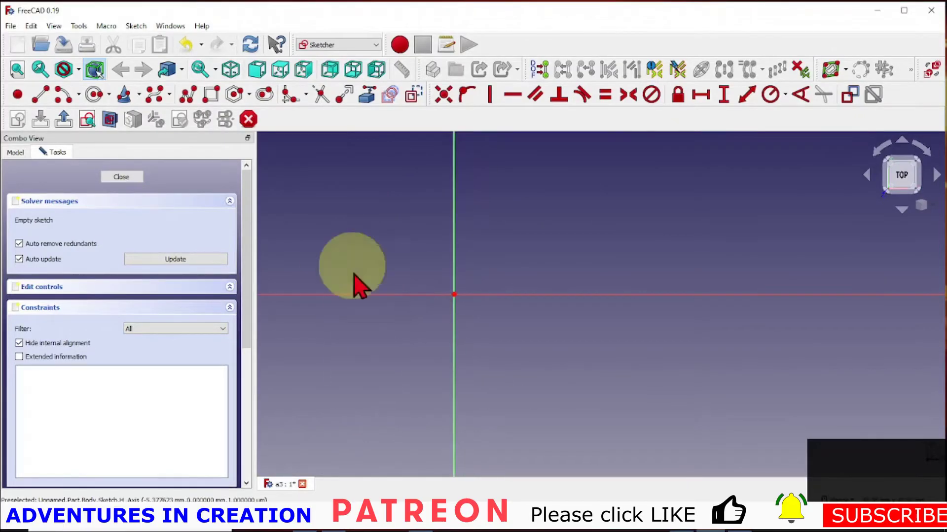
pyautogui.click(211, 94)
pyautogui.moveTo(297, 212); pyautogui.dragTo(615, 381)
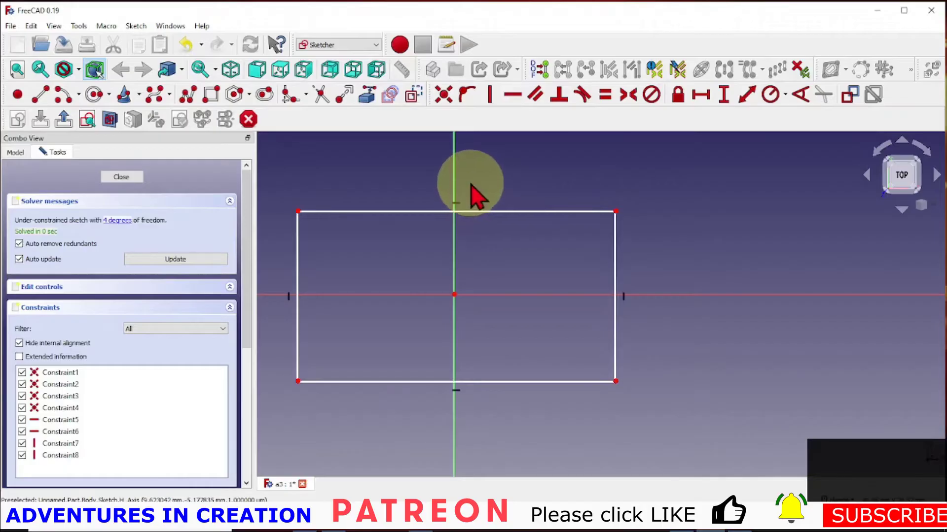
# Cut off the rectangle's upper-left corner with a diagonal line between its two edges and trim away the leftover corner segments
pyautogui.click(45, 93)
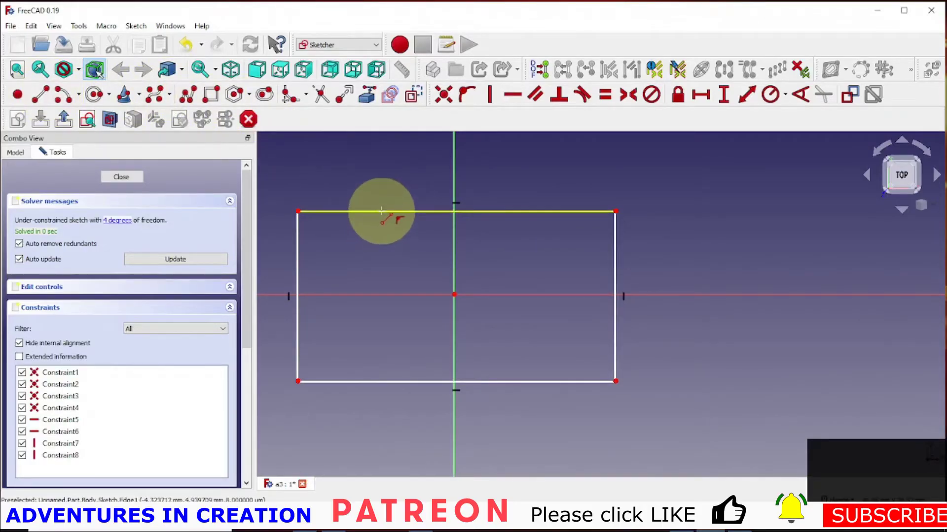
pyautogui.click(379, 212)
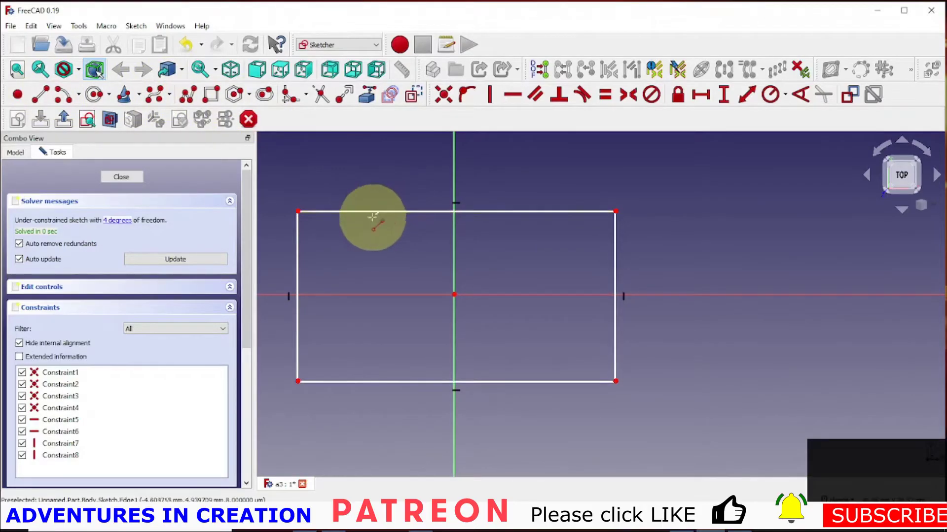
pyautogui.click(297, 257)
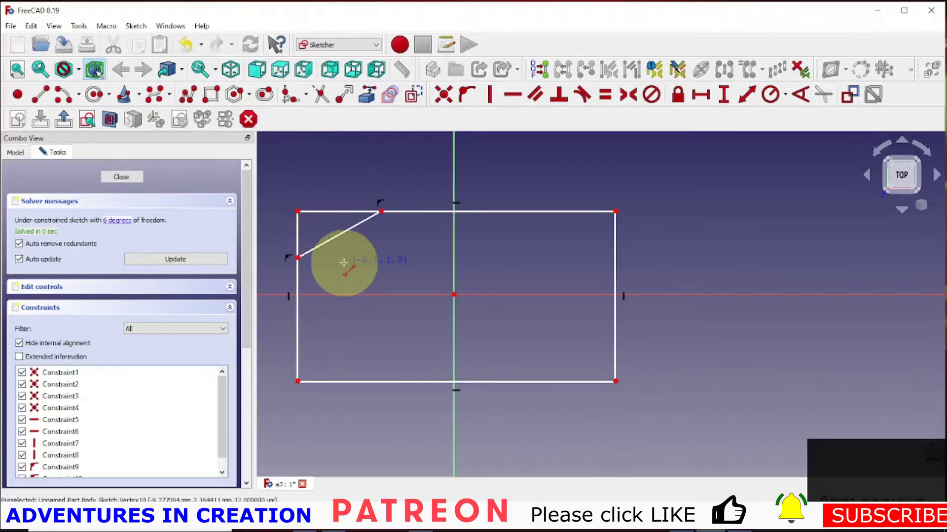
pyautogui.click(318, 95)
pyautogui.click(326, 213)
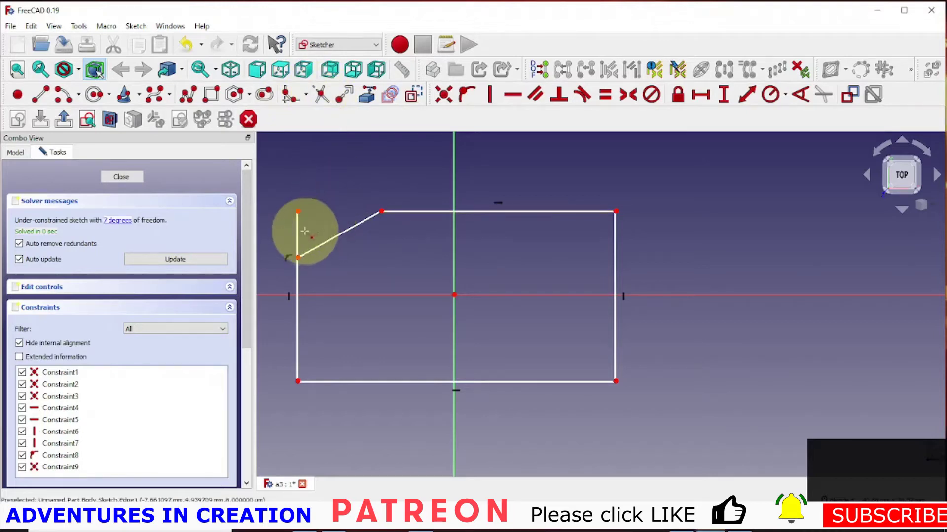
pyautogui.click(299, 239)
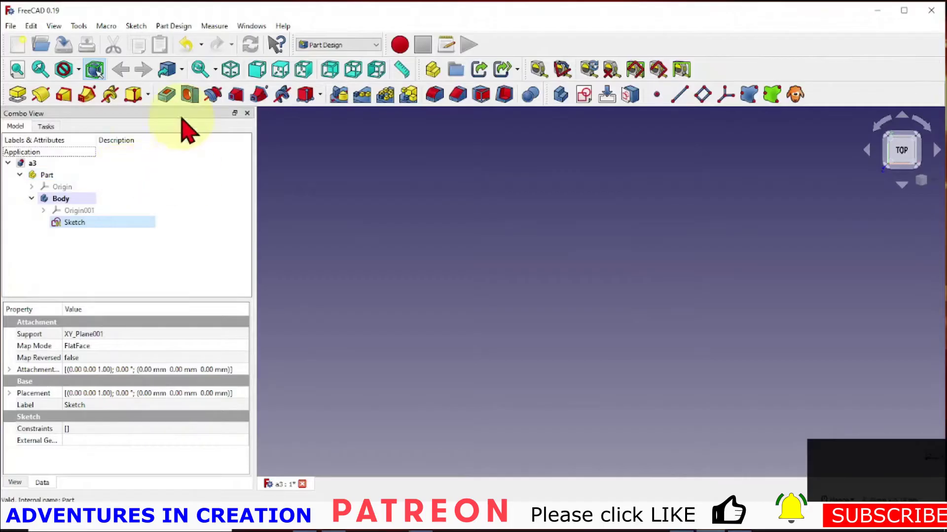
# Pad the clipped rectangle sketch to a length of 10 mm
pyautogui.click(15, 97)
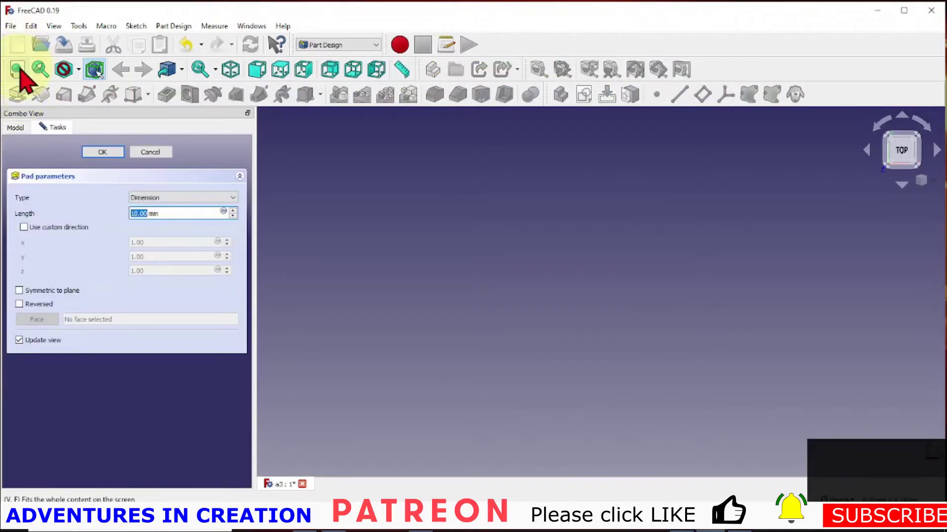
pyautogui.click(17, 70)
pyautogui.moveTo(302, 280); pyautogui.dragTo(404, 306, button='middle')
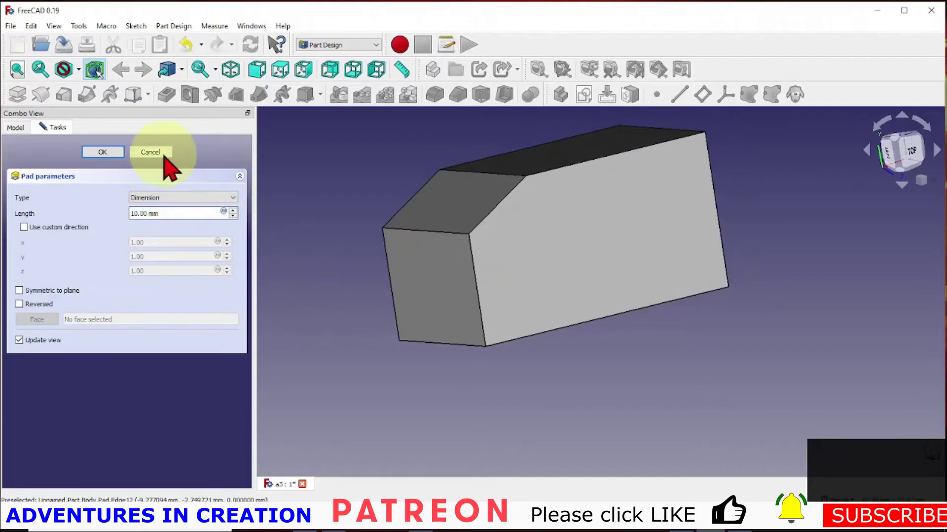
pyautogui.click(110, 150)
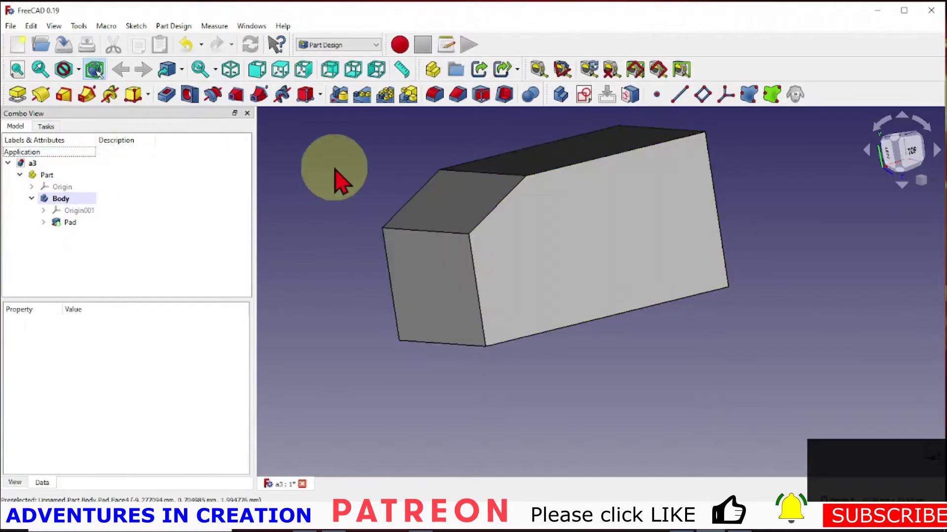
# Create a sketch on the XZ plane and draw a circle within the outline of the padded block
pyautogui.click(586, 94)
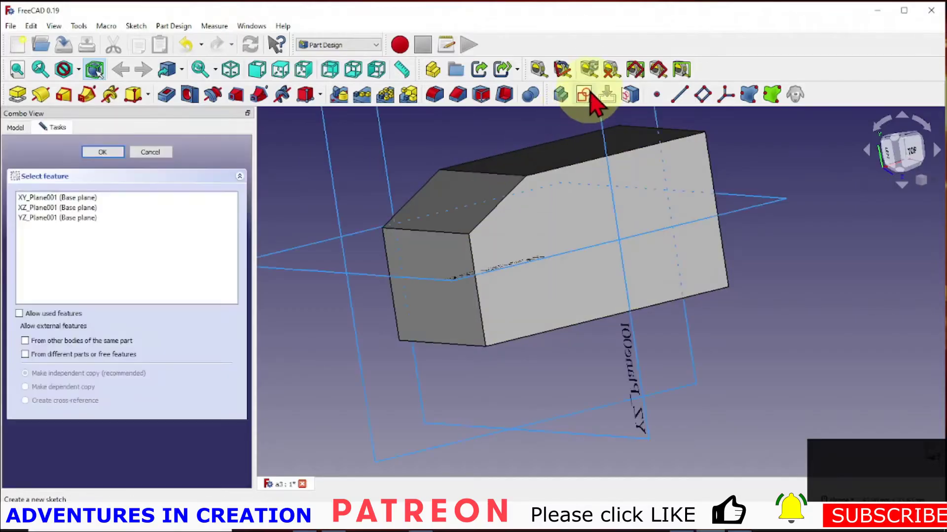
pyautogui.click(318, 273)
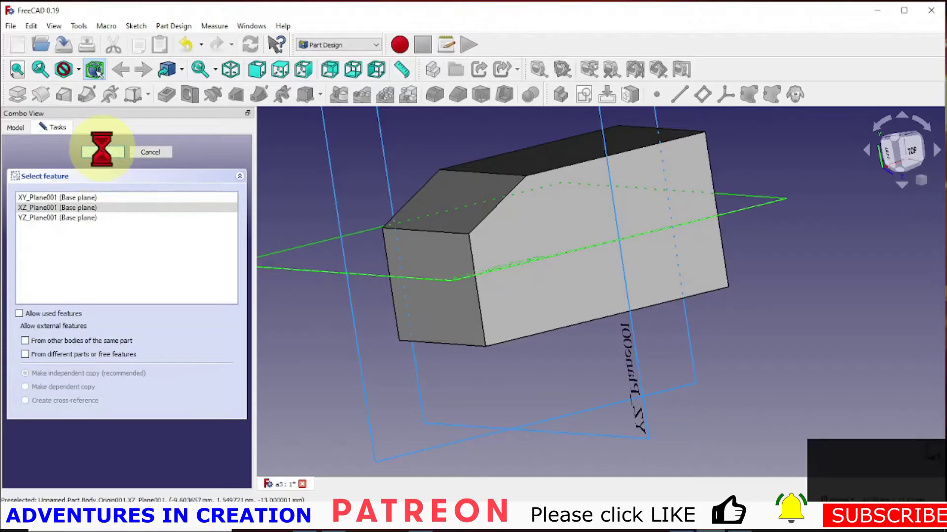
pyautogui.click(103, 152)
pyautogui.scroll(-2, 560, 306)
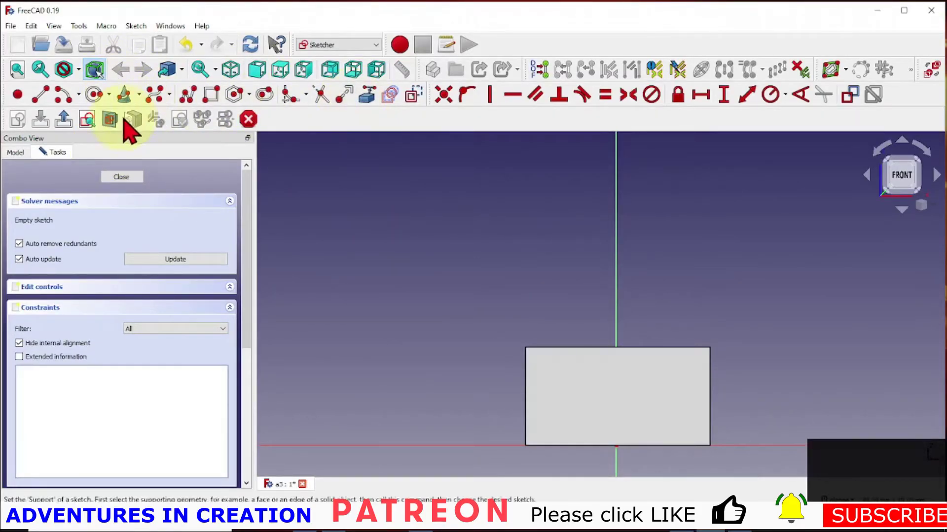
pyautogui.click(95, 94)
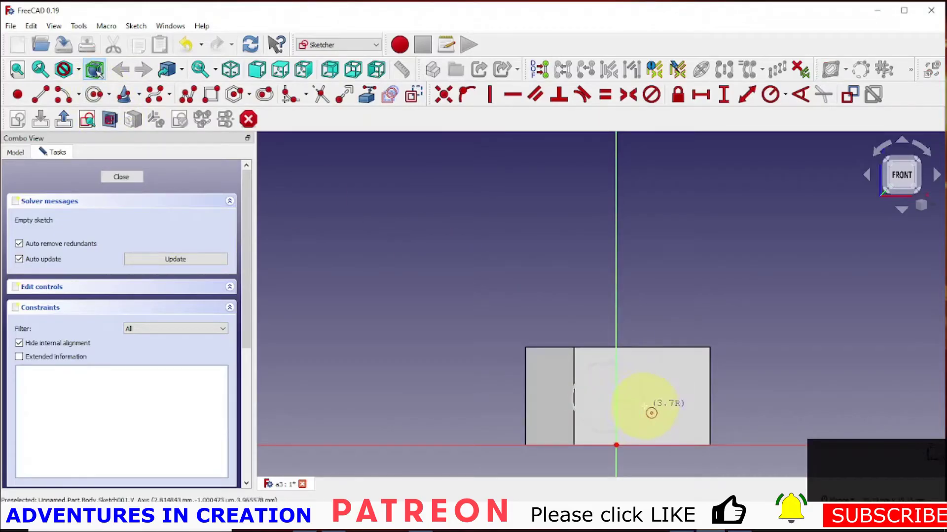
pyautogui.click(624, 395)
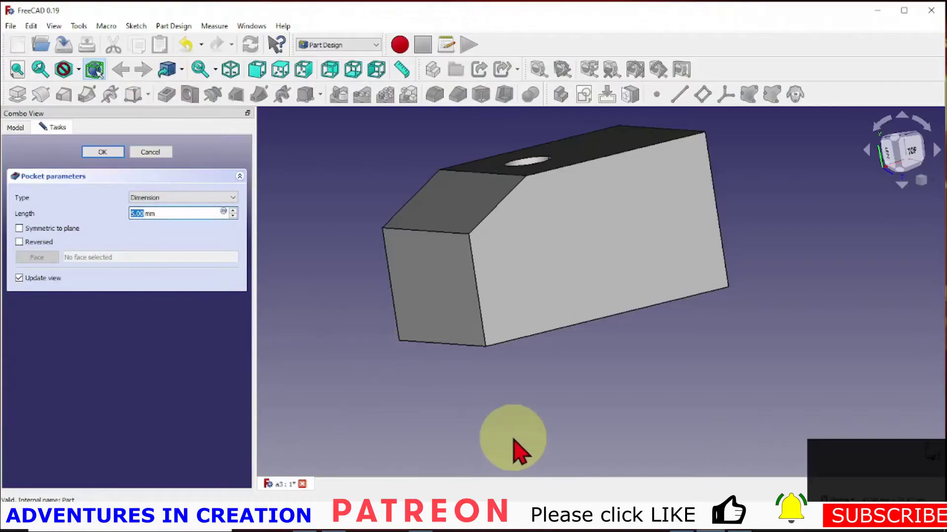
# Pocket the circle 5 mm deep into the block and inspect the resulting solid from an angle
pyautogui.moveTo(513, 437)
pyautogui.mouseDown(button='middle')
pyautogui.moveTo(518, 383)
pyautogui.moveTo(511, 442)
pyautogui.mouseUp(button='middle')
pyautogui.click(102, 152)
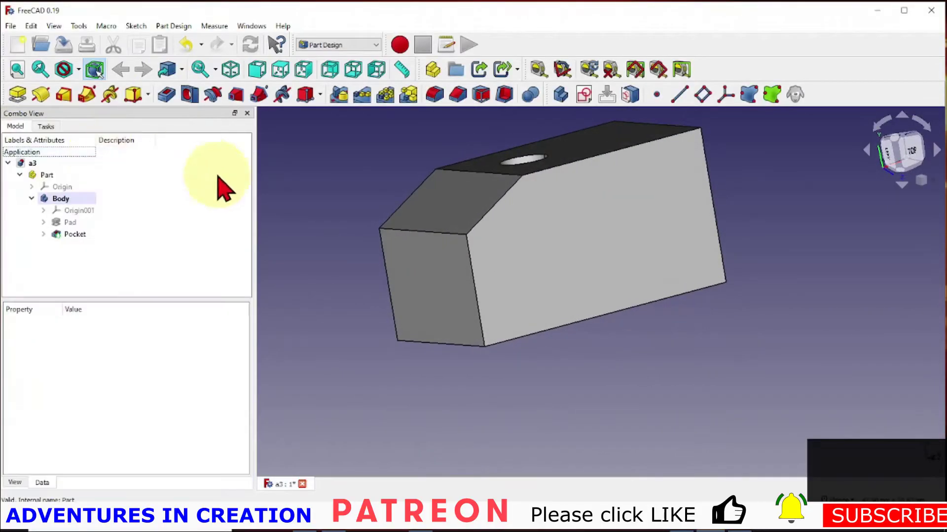
pyautogui.moveTo(566, 286); pyautogui.dragTo(581, 332, button='middle')
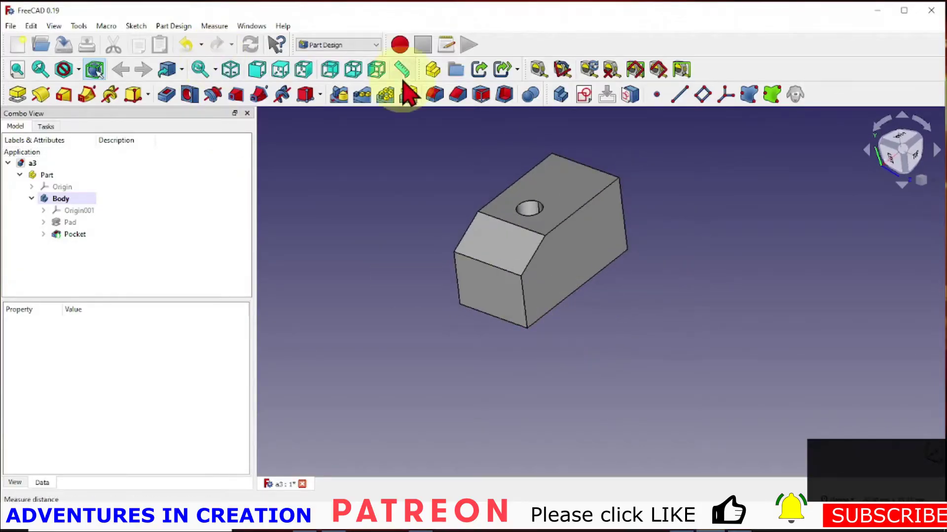
# Switch to the TechDraw workbench and insert a drawing page from the A3_Landscape_ISO7200TD.svg template
pyautogui.click(376, 45)
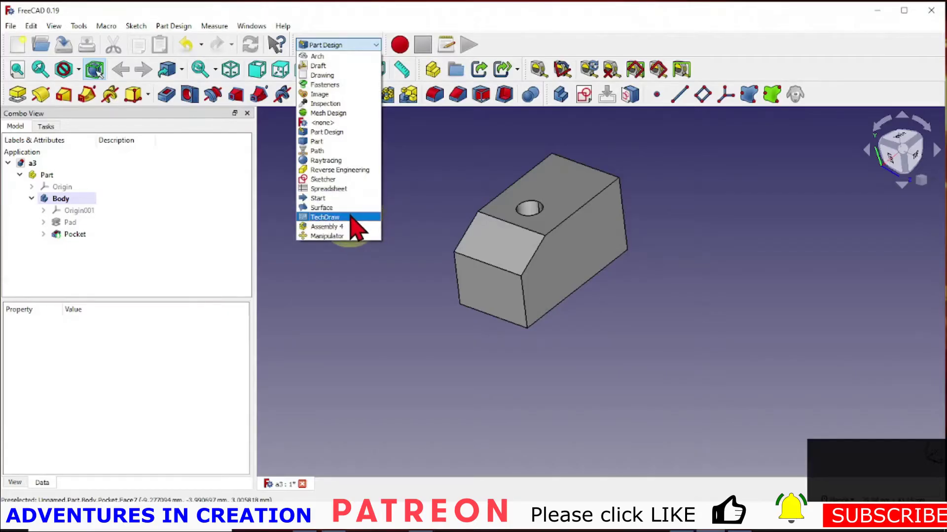
pyautogui.click(326, 217)
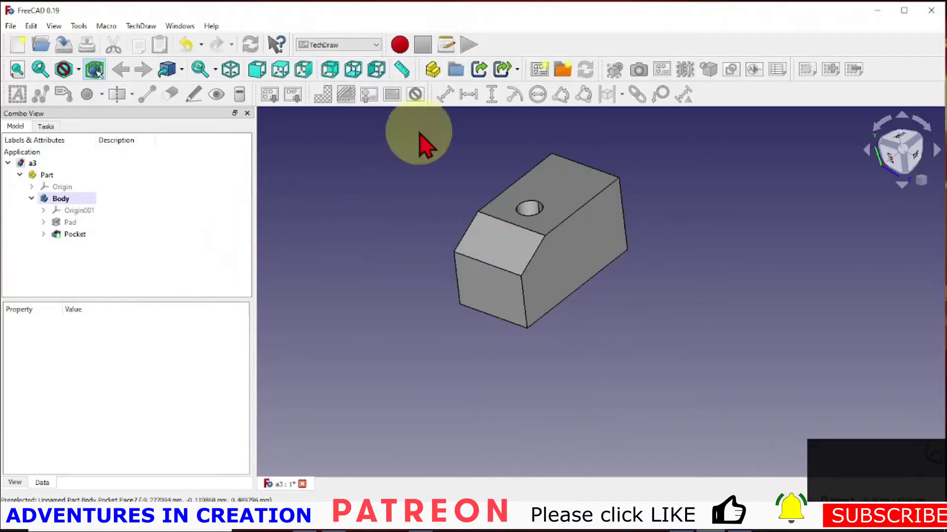
pyautogui.click(563, 72)
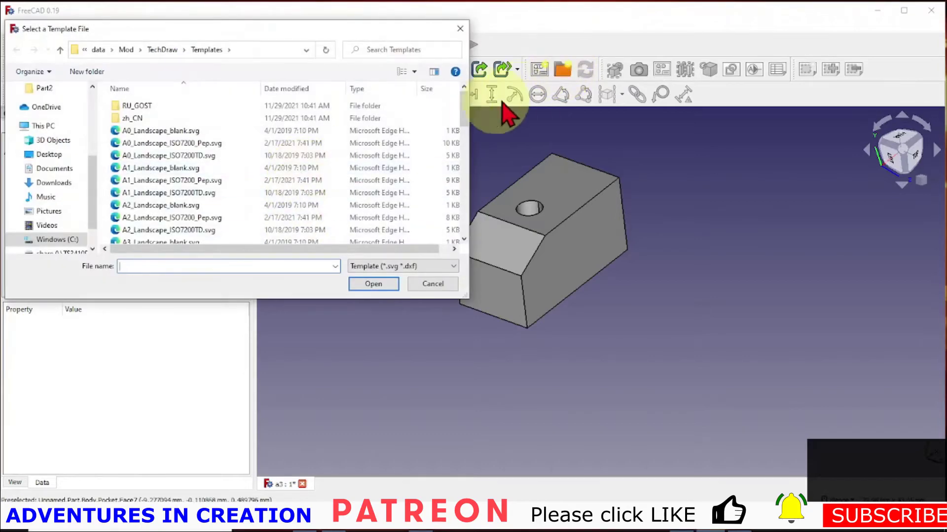
pyautogui.moveTo(464, 110); pyautogui.dragTo(467, 136)
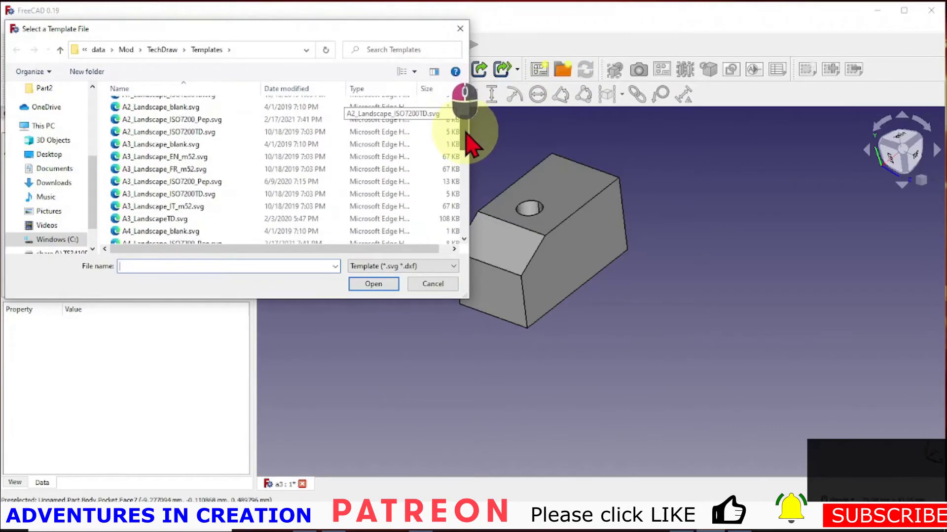
pyautogui.click(168, 195)
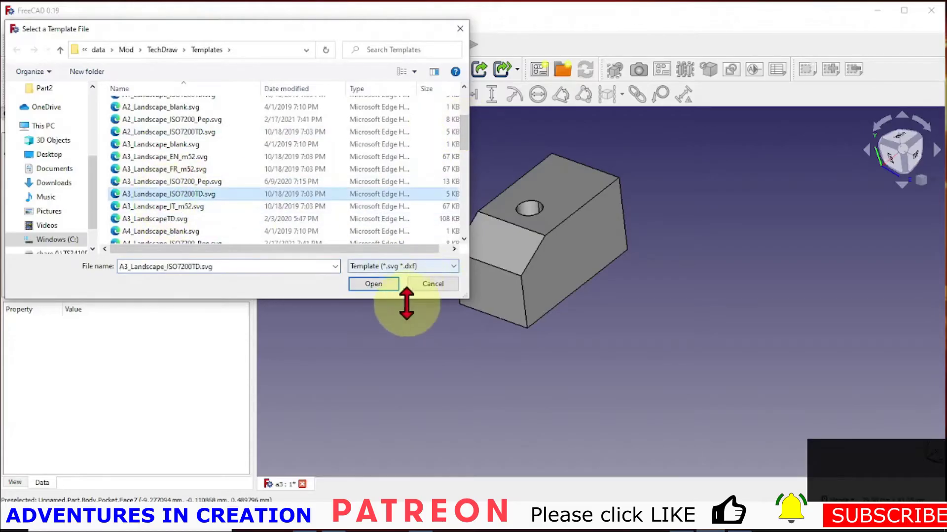
pyautogui.click(377, 284)
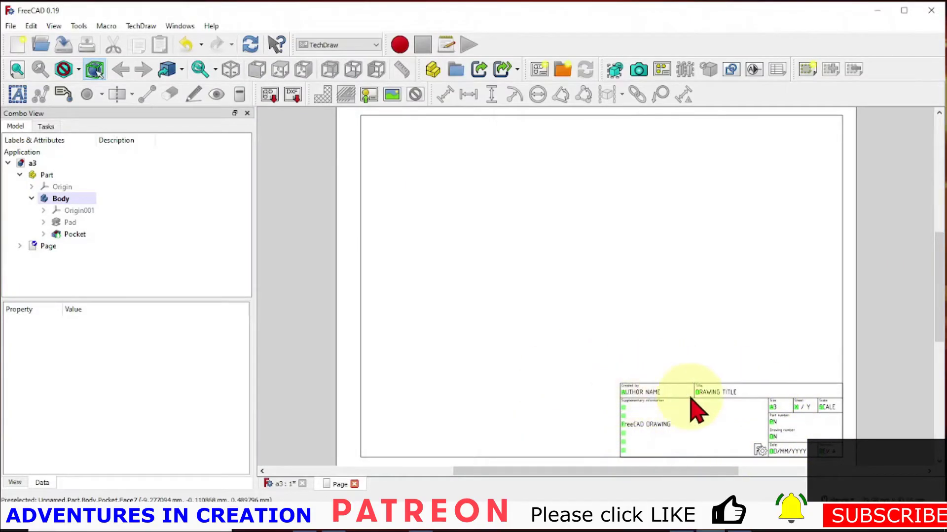
# Fill in the title block with the author's name and the drawing title Model
pyautogui.click(623, 394)
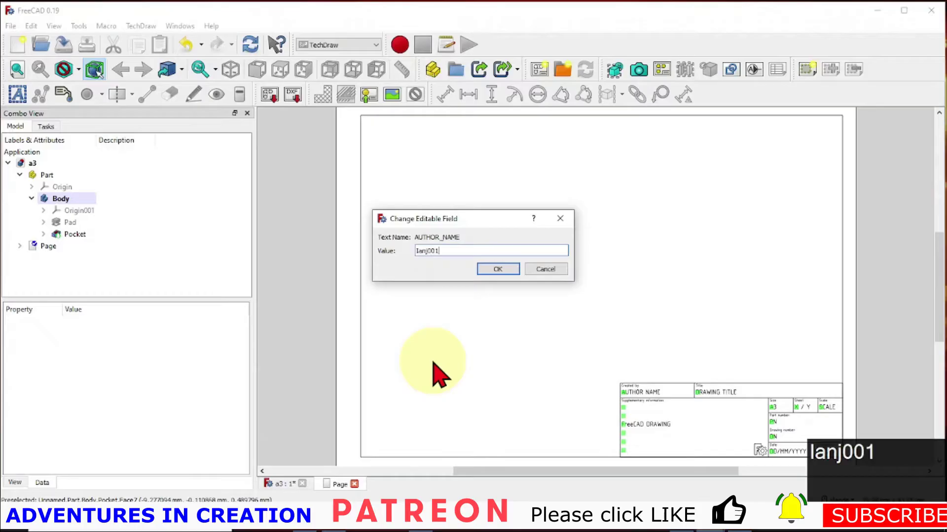
pyautogui.click(494, 270)
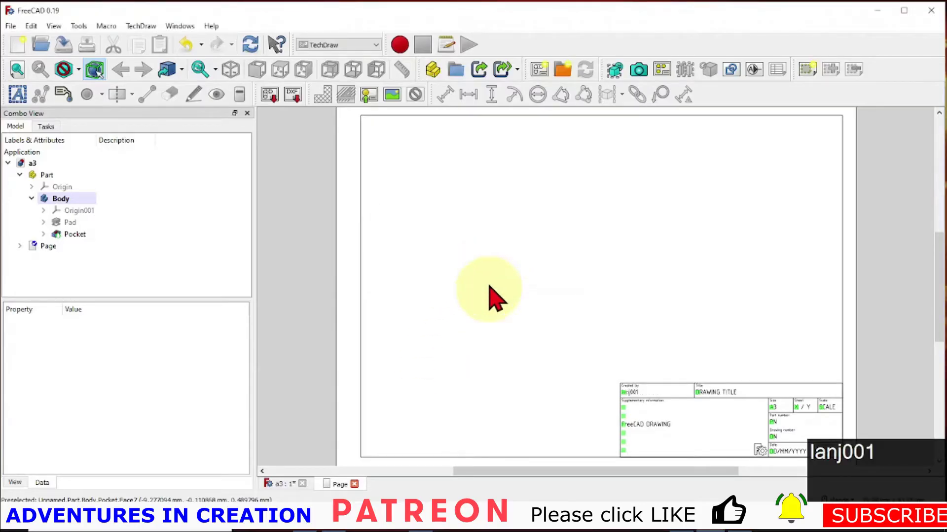
pyautogui.click(698, 395)
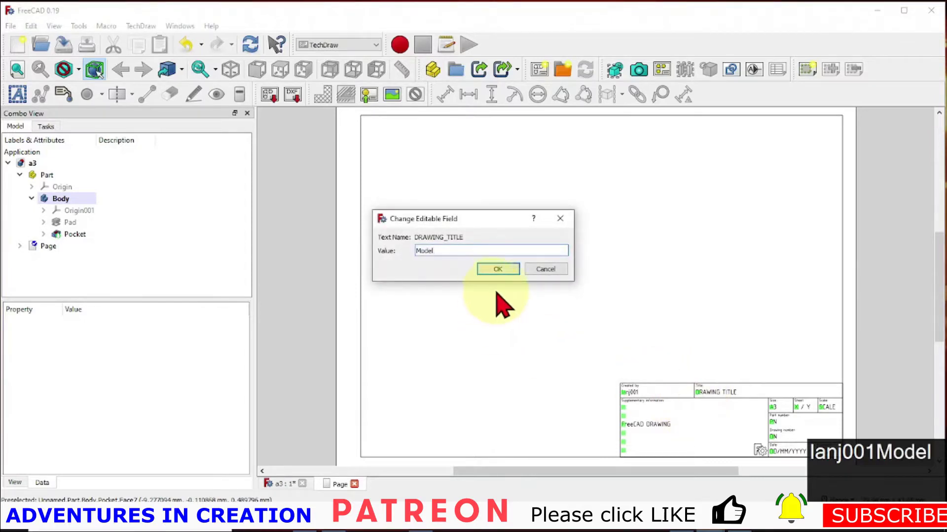
pyautogui.click(498, 269)
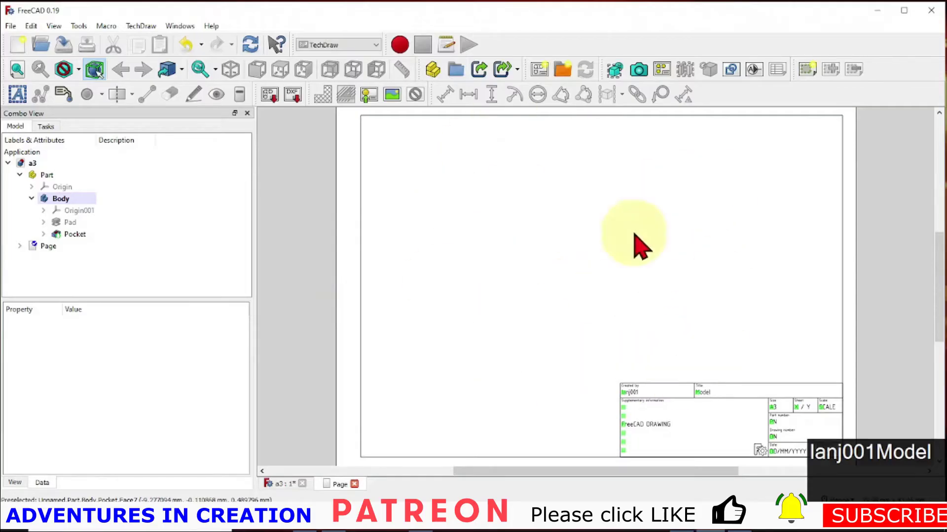
# Insert a projection group of the Pocket solid on the page, using the model's Top orientation as the primary direction
pyautogui.click(74, 238)
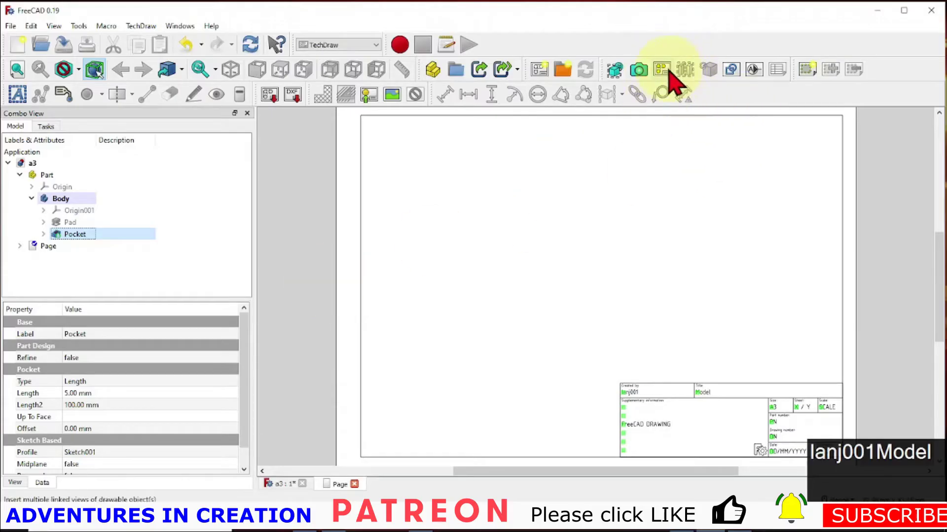
pyautogui.hotkey('ctrl', 'Tab')
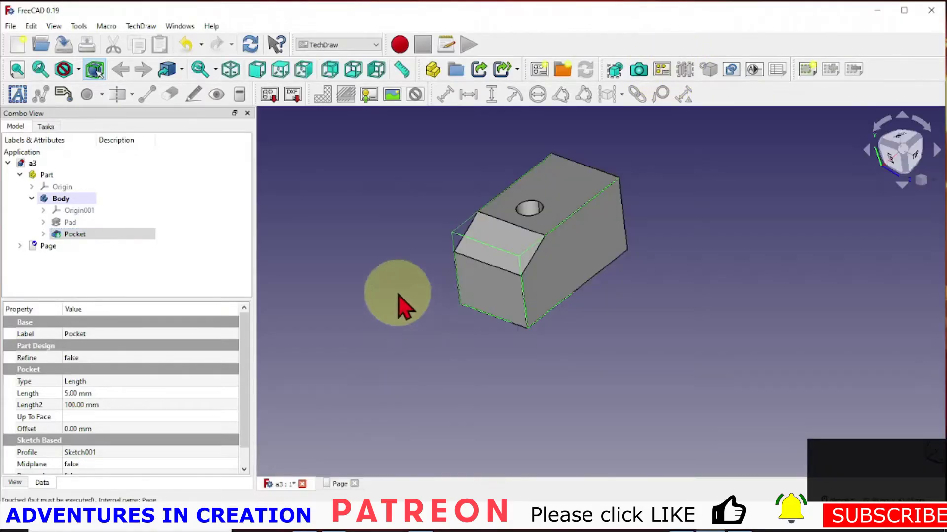
pyautogui.click(915, 159)
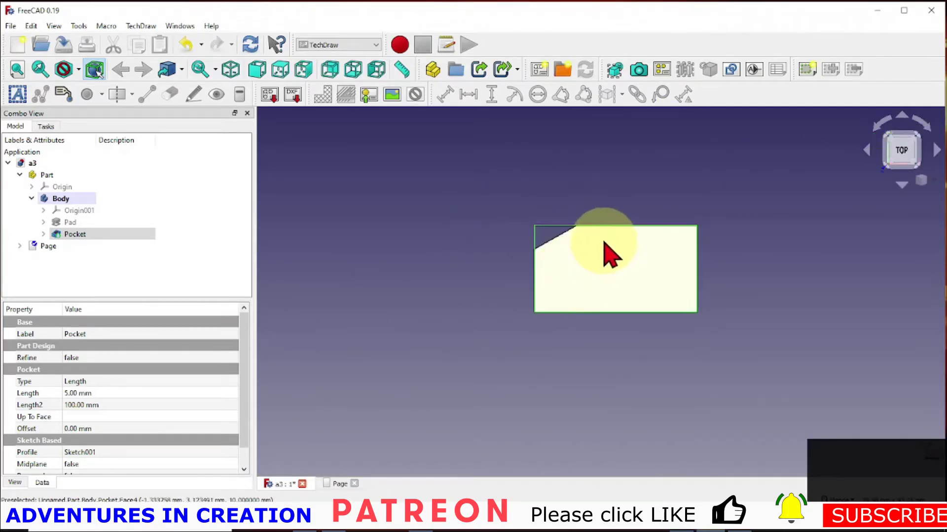
pyautogui.scroll(1, 610, 255)
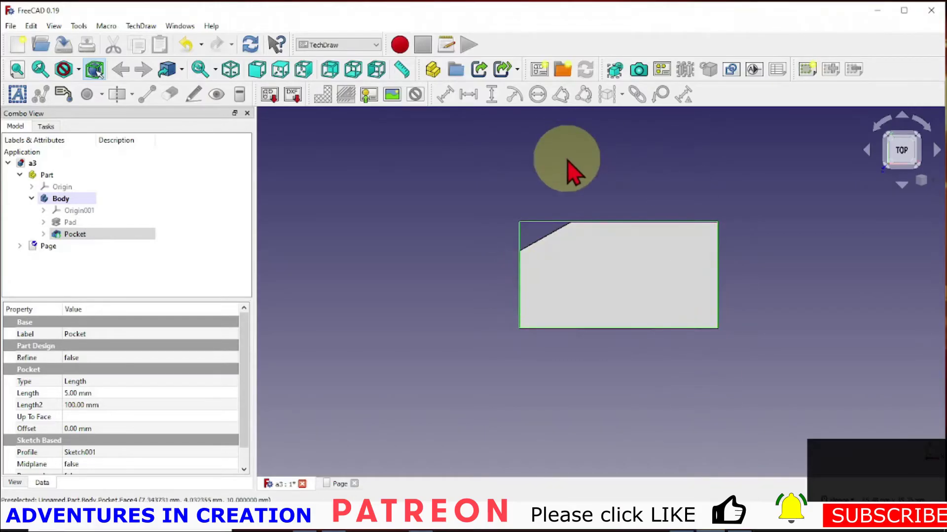
pyautogui.click(661, 69)
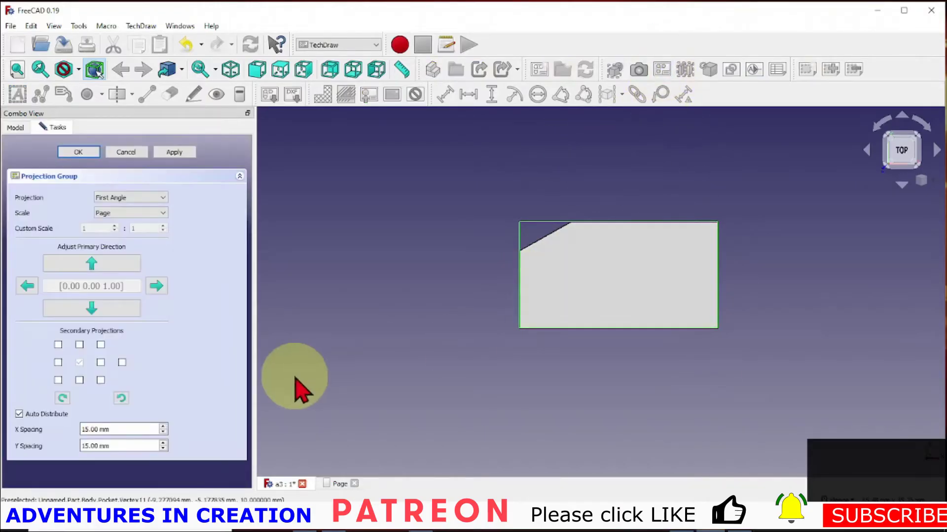
pyautogui.click(338, 485)
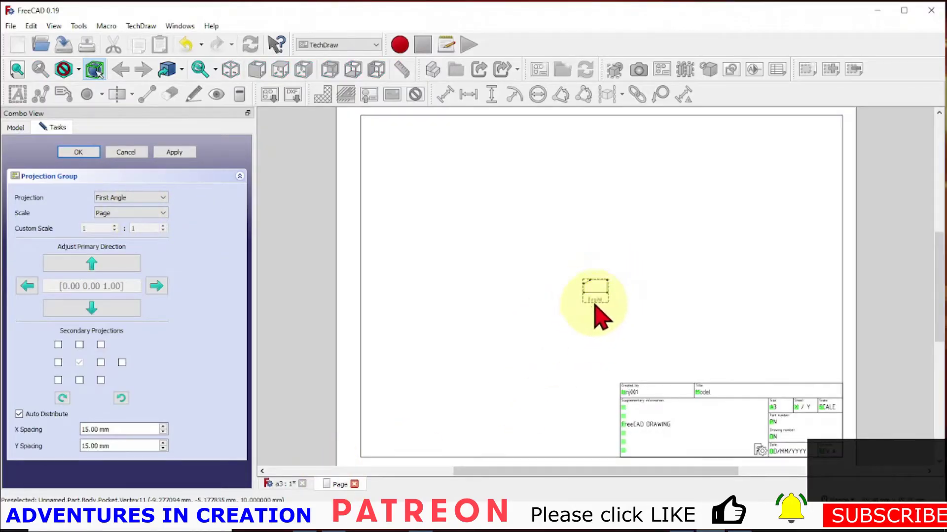
pyautogui.scroll(1, 597, 301)
pyautogui.scroll(-1, 600, 345)
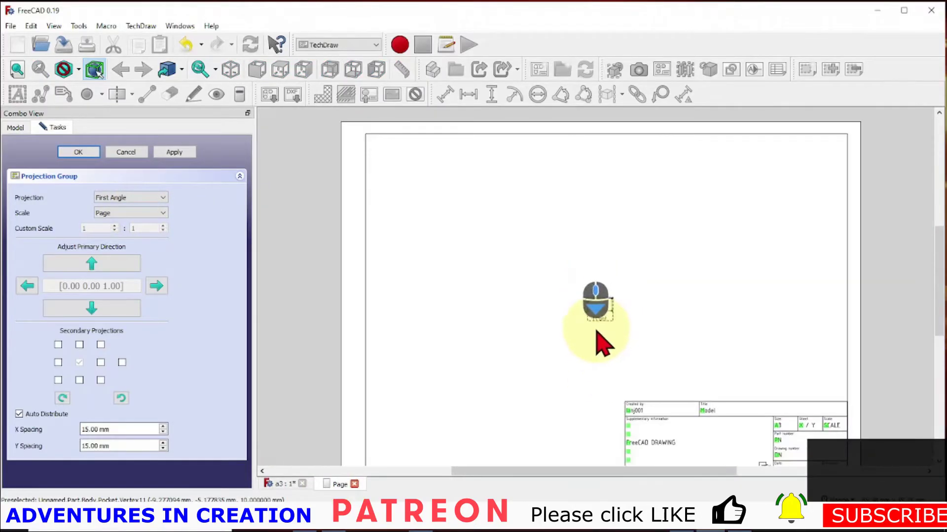
# Set the projection group to Third Angle with a custom scale of 4:1
pyautogui.click(159, 199)
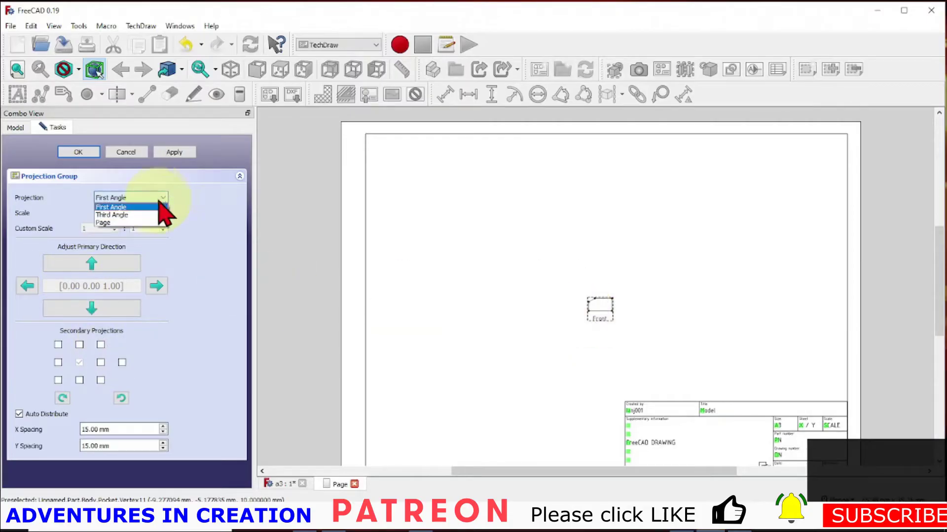
pyautogui.click(154, 216)
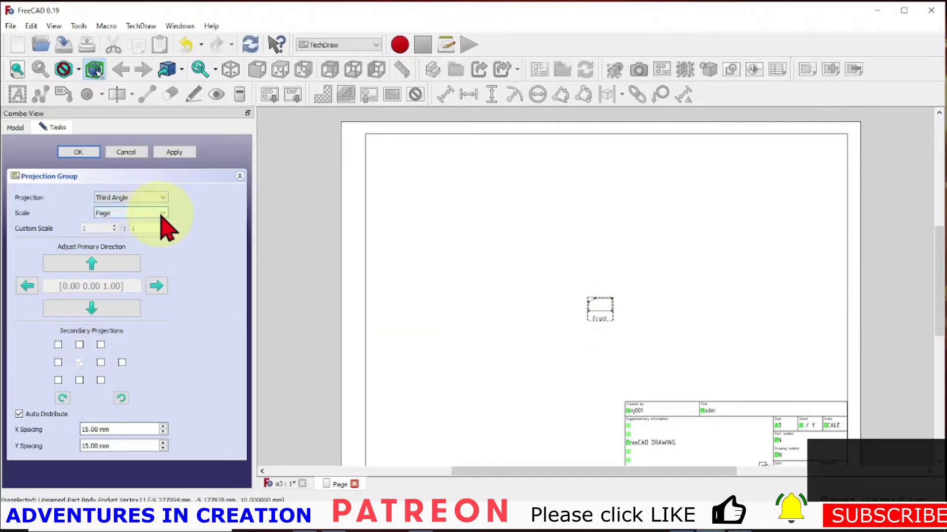
pyautogui.click(162, 215)
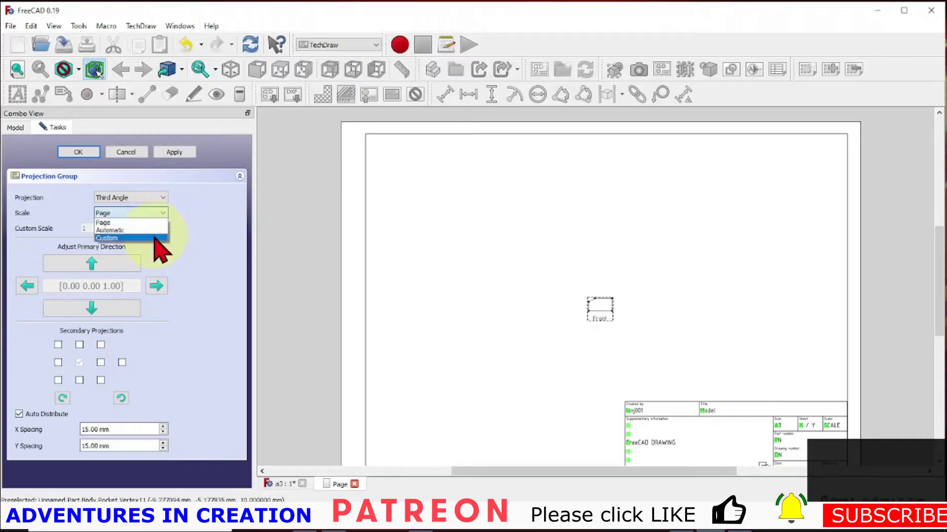
pyautogui.click(154, 238)
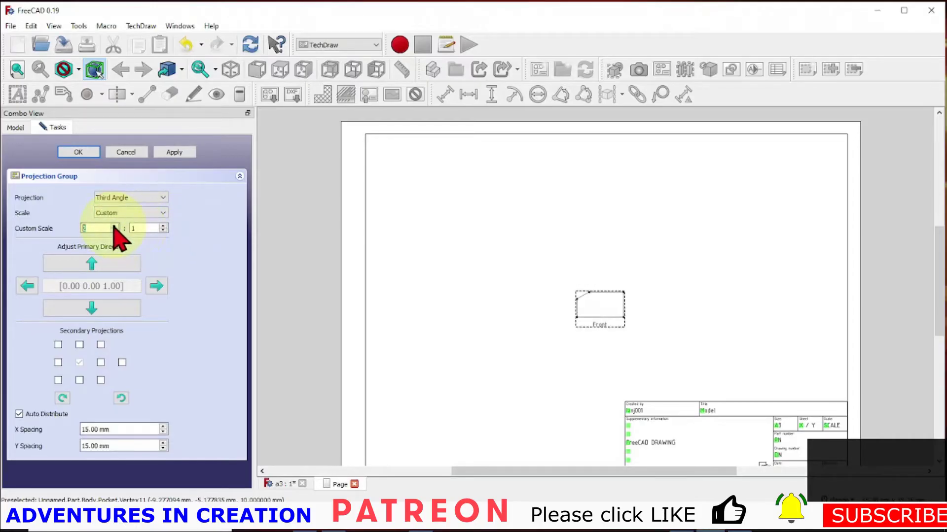
pyautogui.click(114, 226)
pyautogui.click(114, 225)
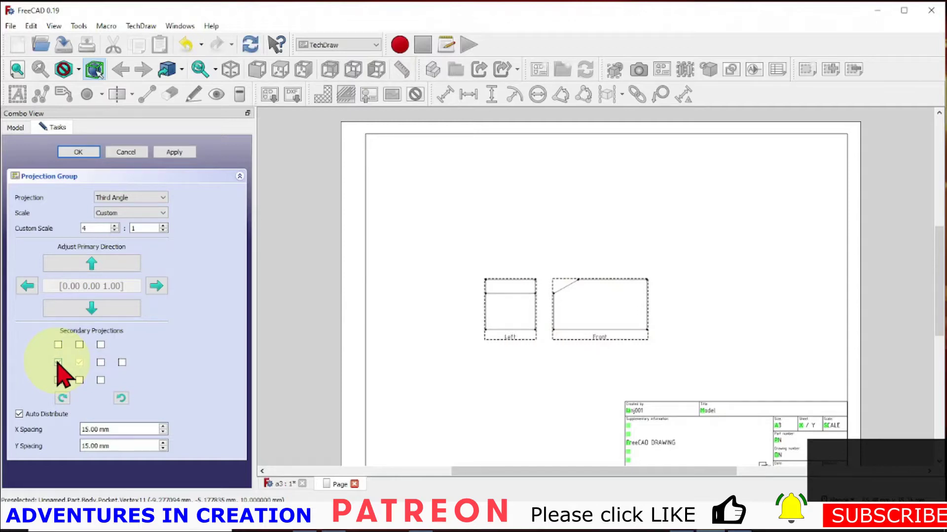
# Add the left and top projections, then accept the group with 44 mm X spacing and 43 mm Y spacing
pyautogui.click(79, 345)
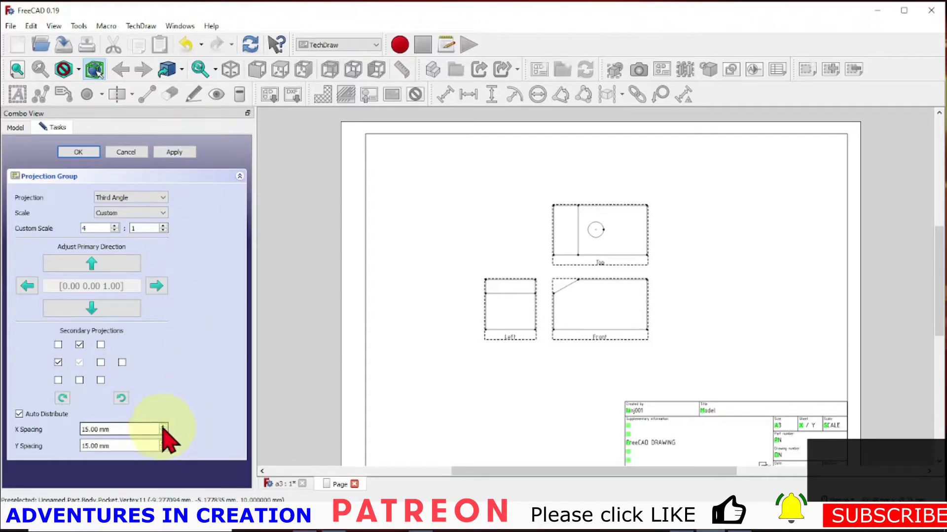
pyautogui.scroll(4, 164, 429)
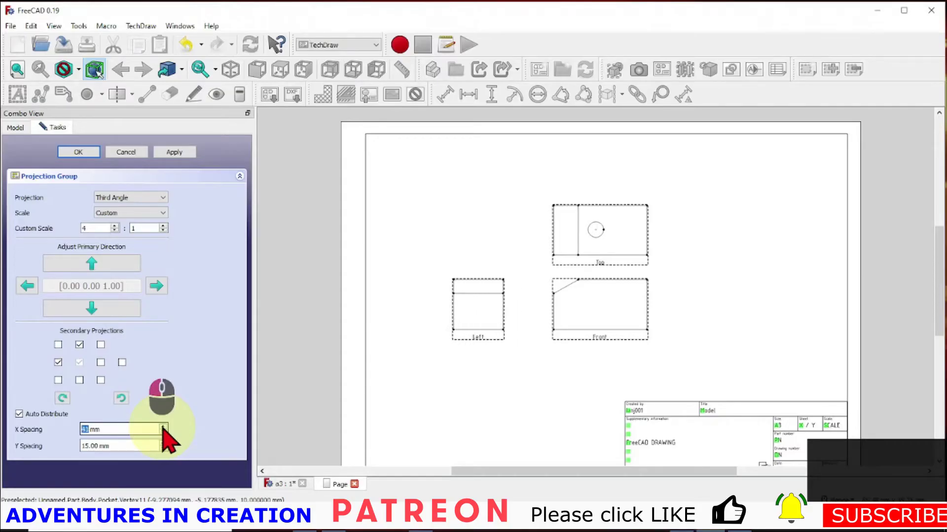
pyautogui.scroll(1, 162, 429)
pyautogui.scroll(10, 165, 446)
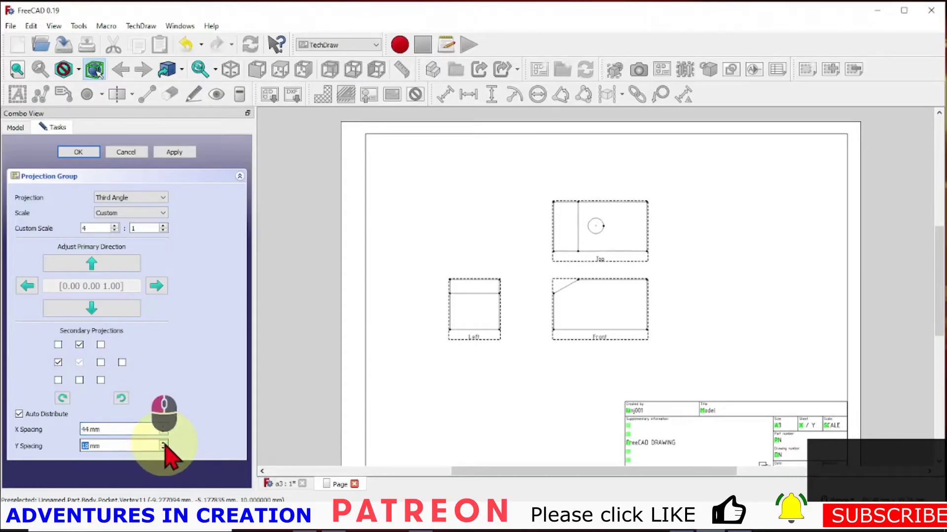
pyautogui.scroll(12, 164, 446)
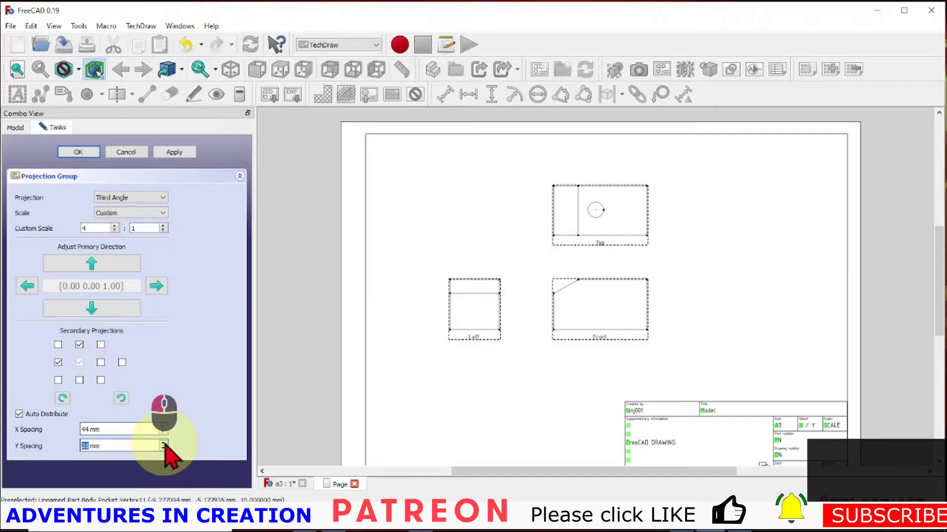
pyautogui.scroll(4, 164, 447)
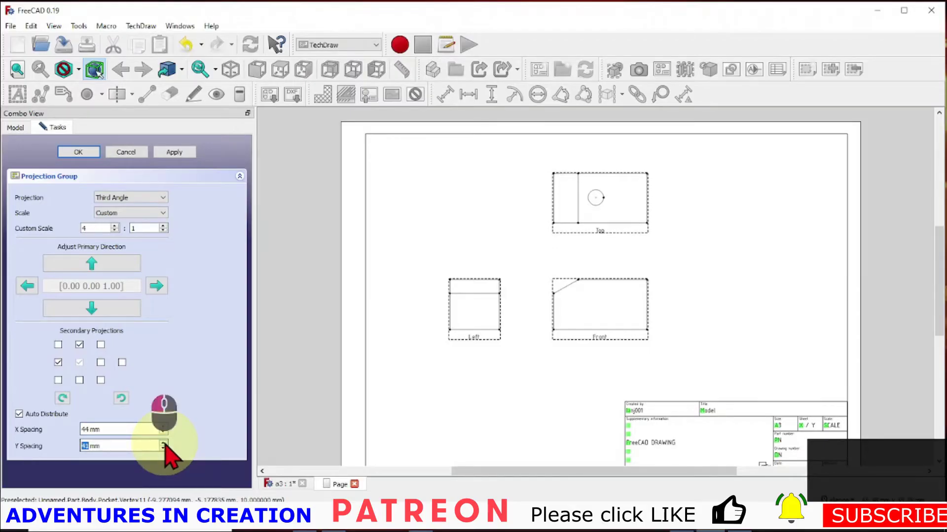
pyautogui.scroll(2, 165, 446)
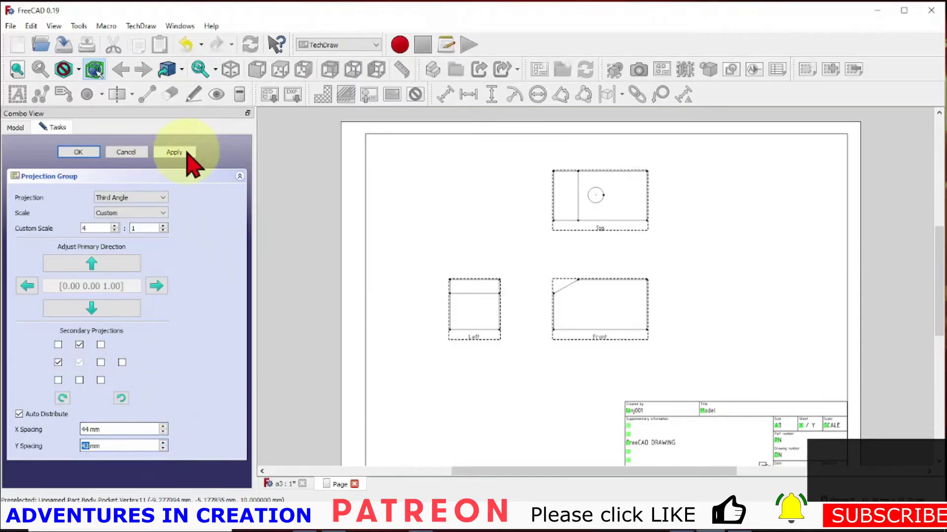
pyautogui.click(183, 152)
pyautogui.click(78, 152)
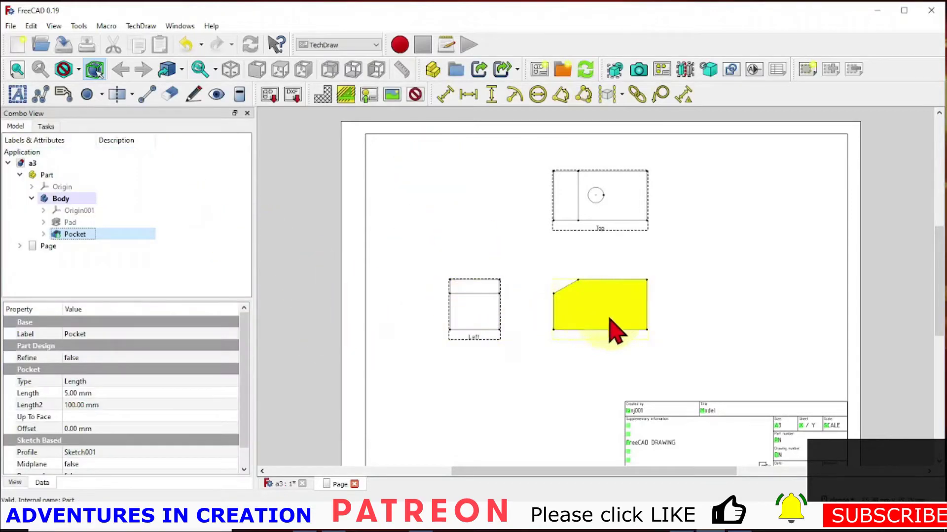
# Turn the drawing's view frames off and back on
pyautogui.scroll(5, 586, 366)
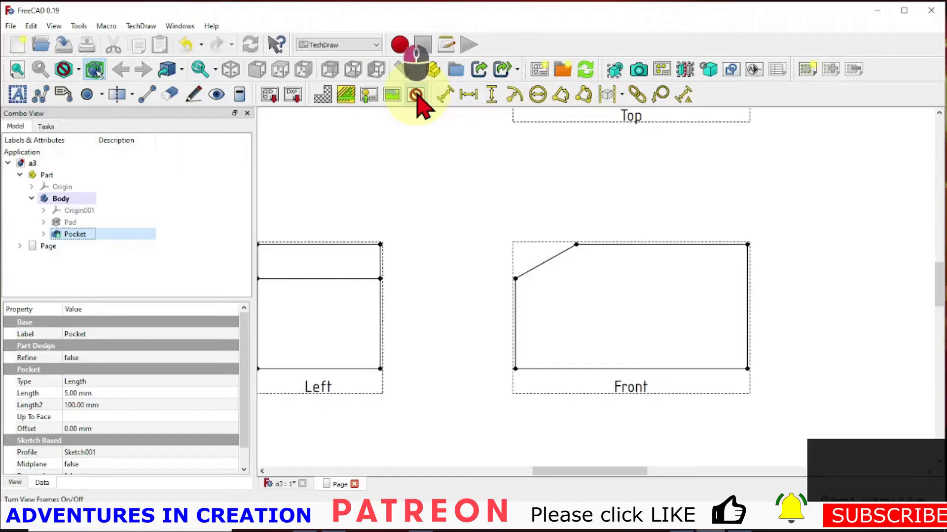
pyautogui.click(416, 94)
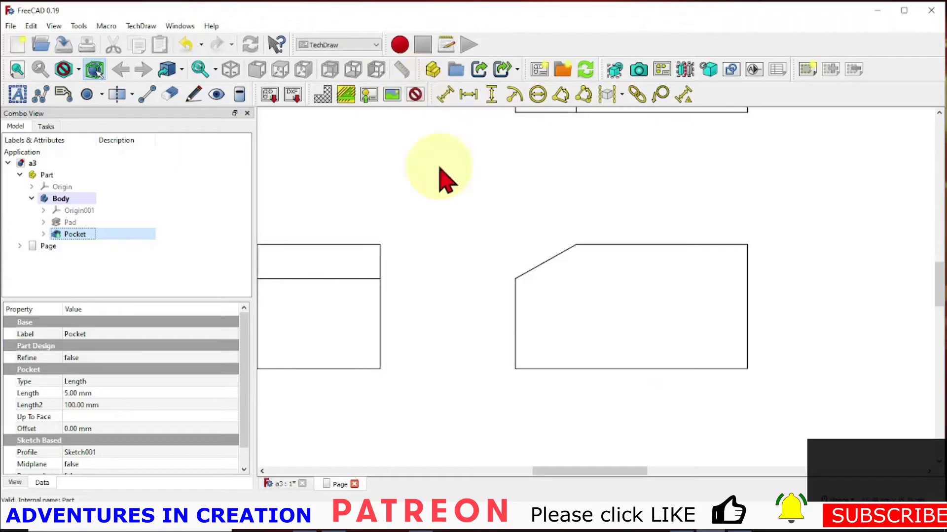
pyautogui.click(416, 95)
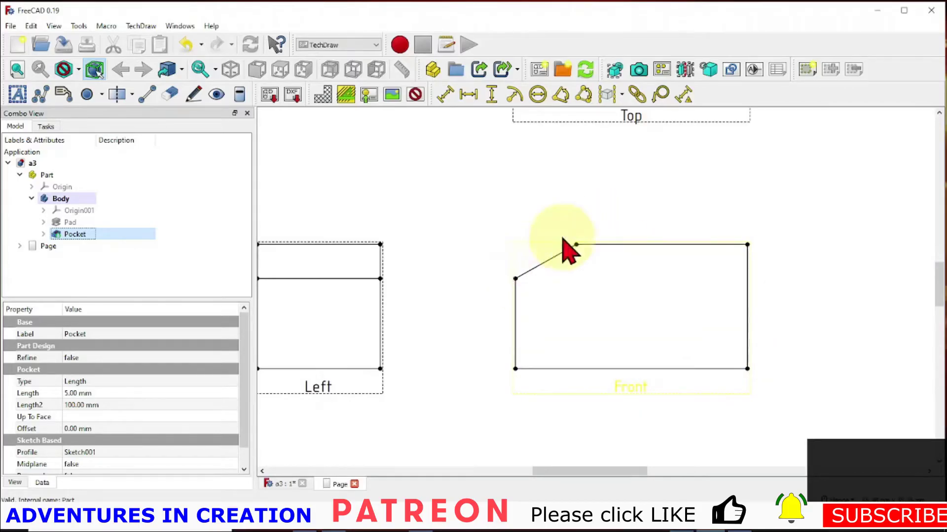
# Select the Front view on the page and expand the page's projection group in the model tree to list its views
pyautogui.scroll(-2, 830, 254)
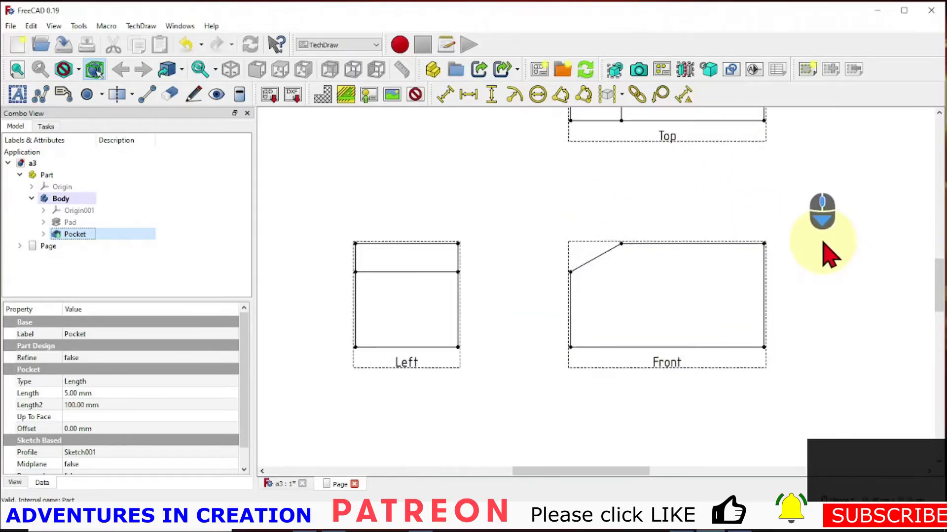
pyautogui.scroll(-3, 817, 282)
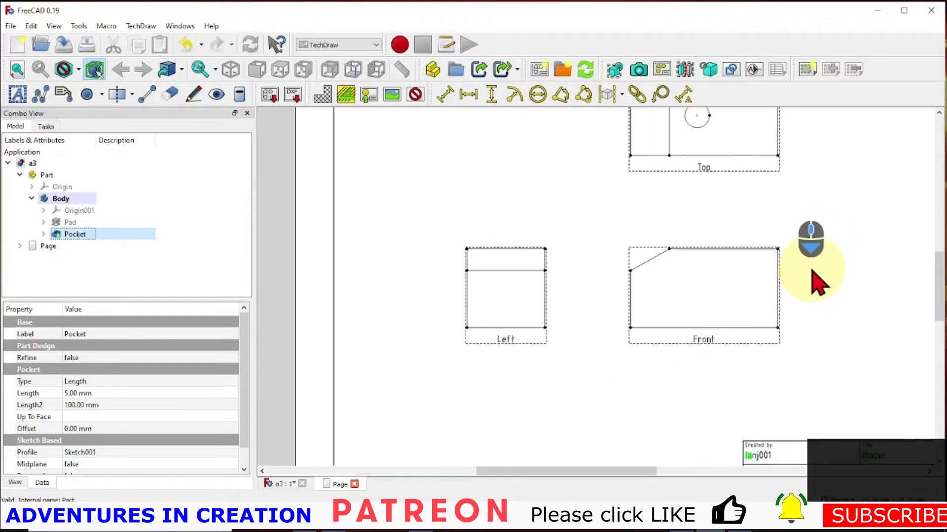
pyautogui.scroll(3, 817, 282)
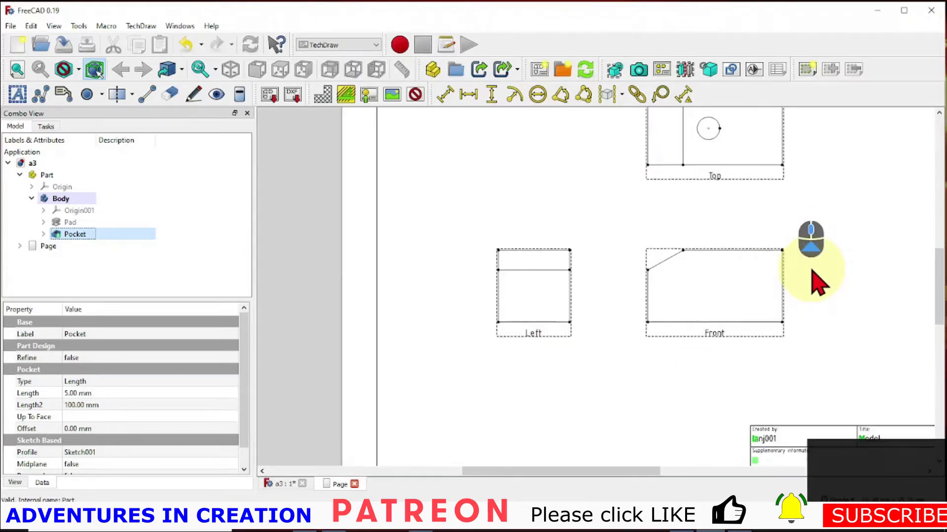
pyautogui.click(722, 304)
pyautogui.click(702, 143)
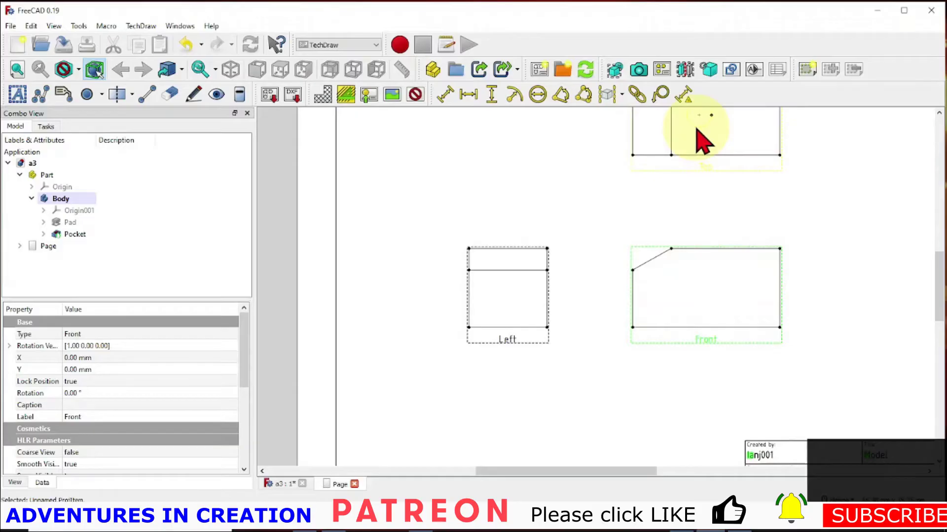
pyautogui.click(694, 256)
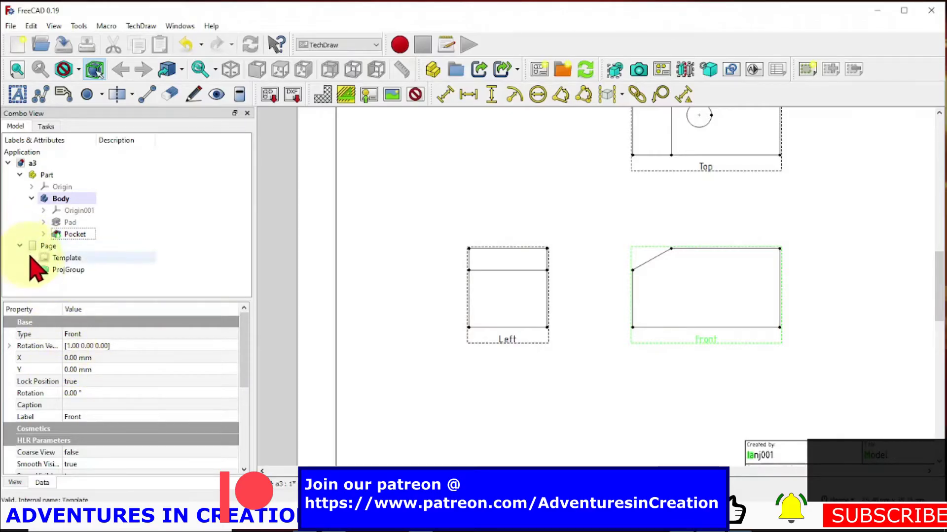
pyautogui.click(32, 270)
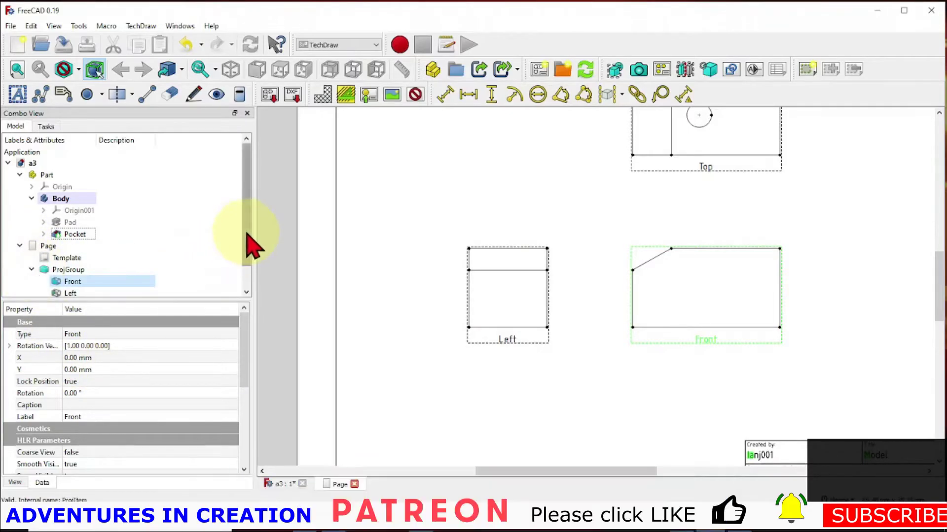
pyautogui.moveTo(246, 242); pyautogui.dragTo(244, 259)
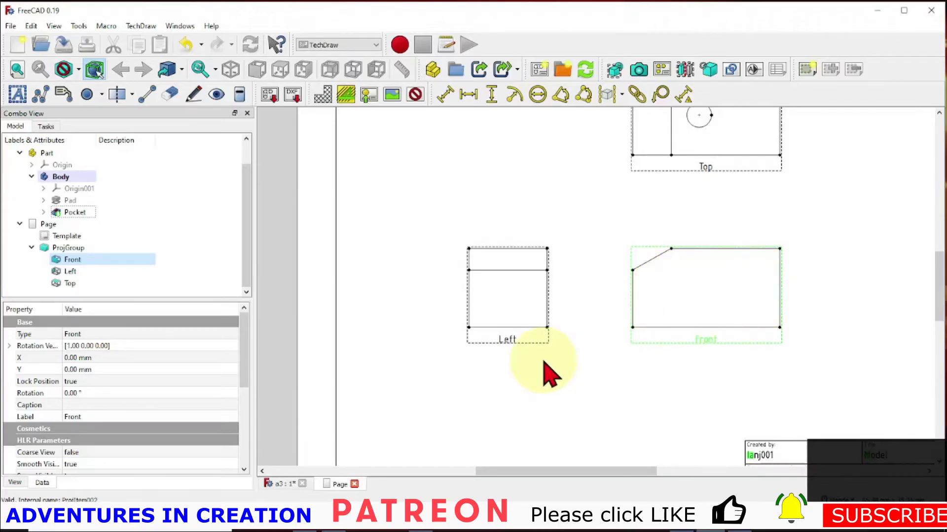
# Set the Front view's Hard Hidden property to true to draw the hole's hidden edges
pyautogui.moveTo(247, 357); pyautogui.dragTo(245, 414)
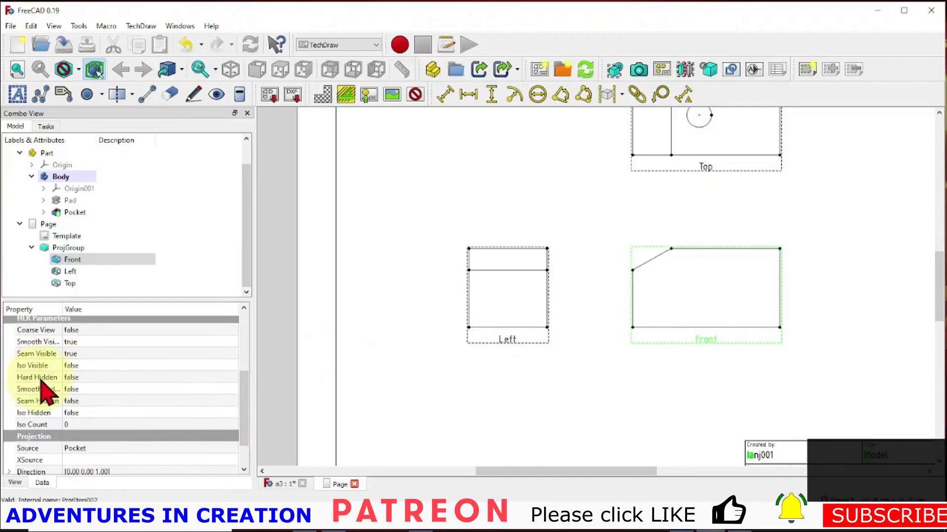
pyautogui.click(88, 380)
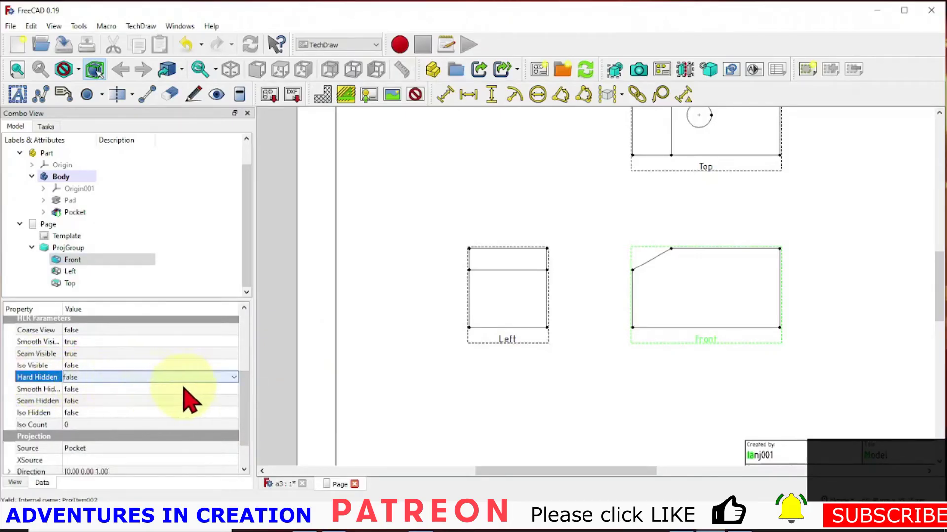
pyautogui.click(234, 379)
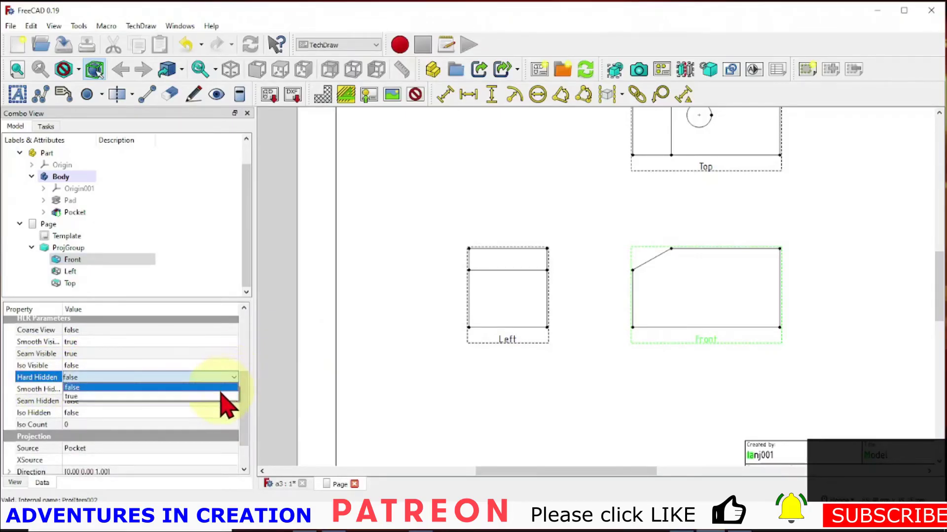
pyautogui.click(220, 396)
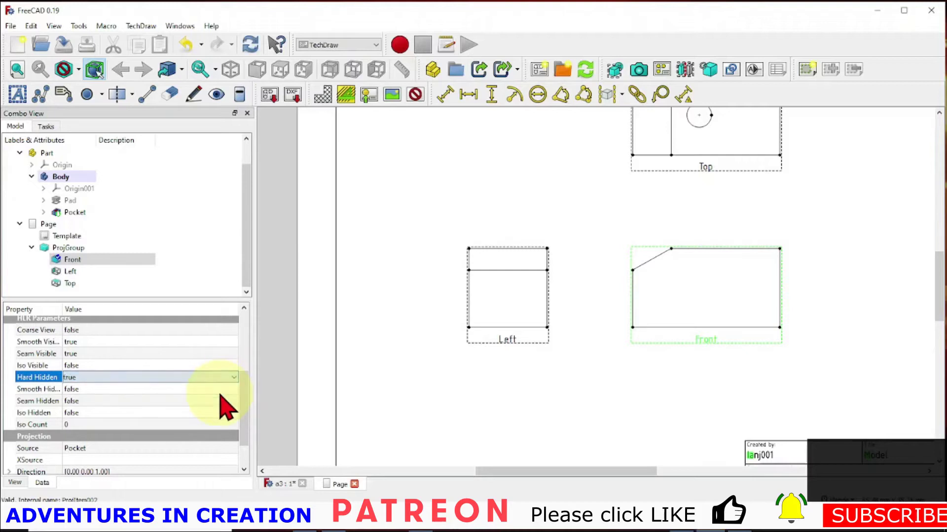
pyautogui.click(179, 395)
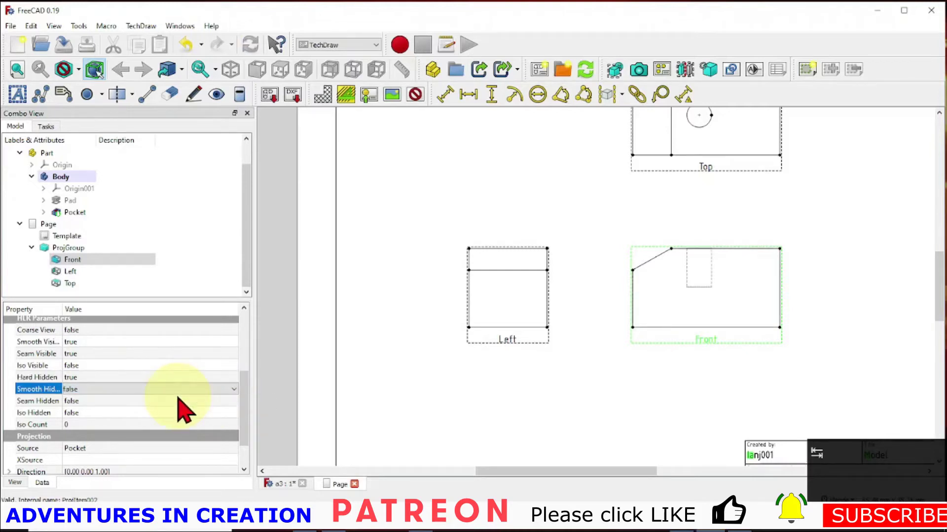
pyautogui.scroll(2, 757, 213)
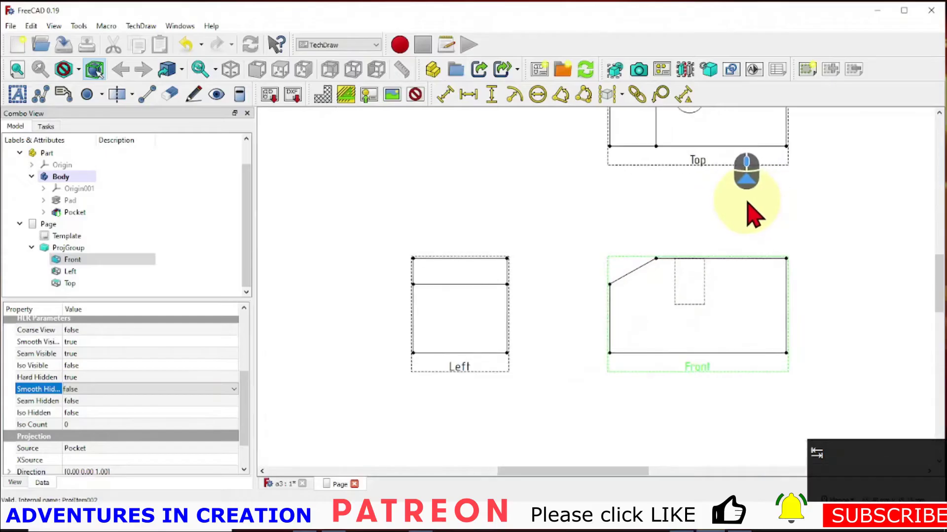
# Add a horizontal dimension to the Front view's bottom edge and place it below the view
pyautogui.scroll(2, 749, 217)
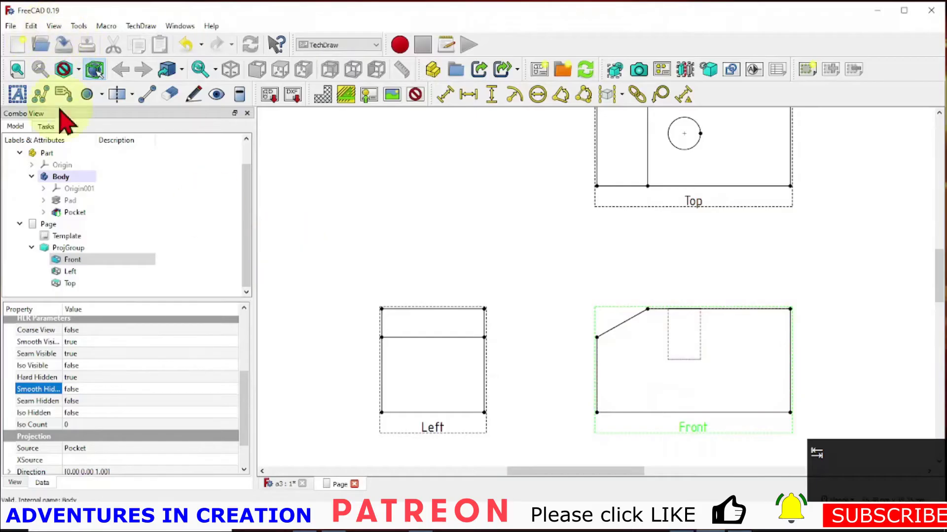
pyautogui.click(671, 346)
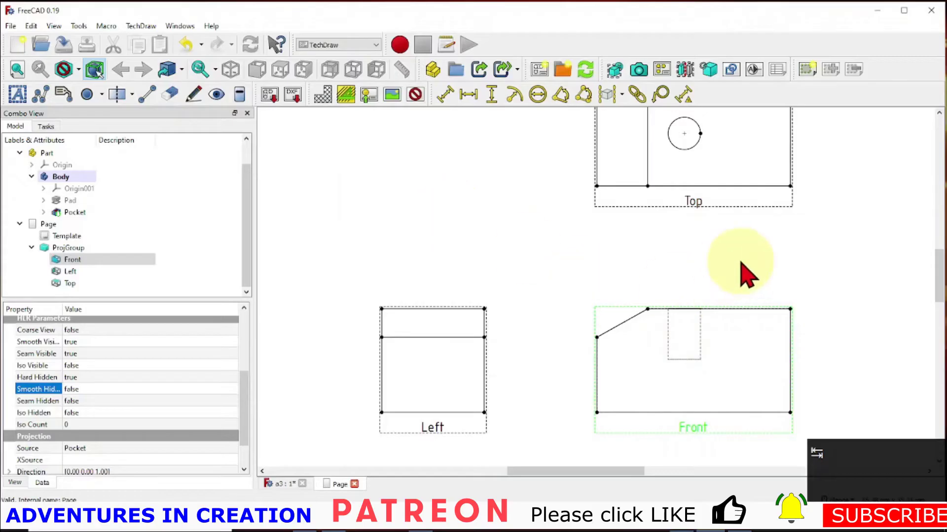
pyautogui.scroll(-2, 870, 296)
pyautogui.scroll(-1, 867, 295)
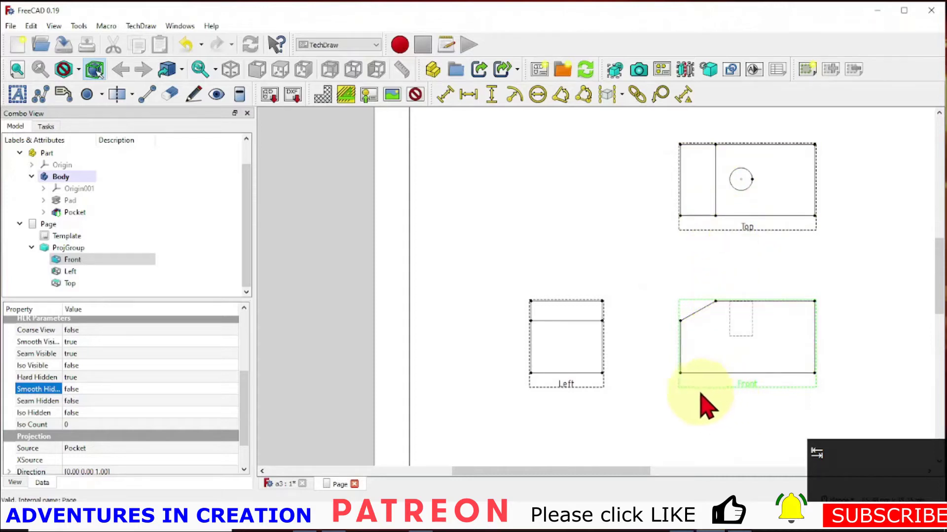
pyautogui.click(733, 374)
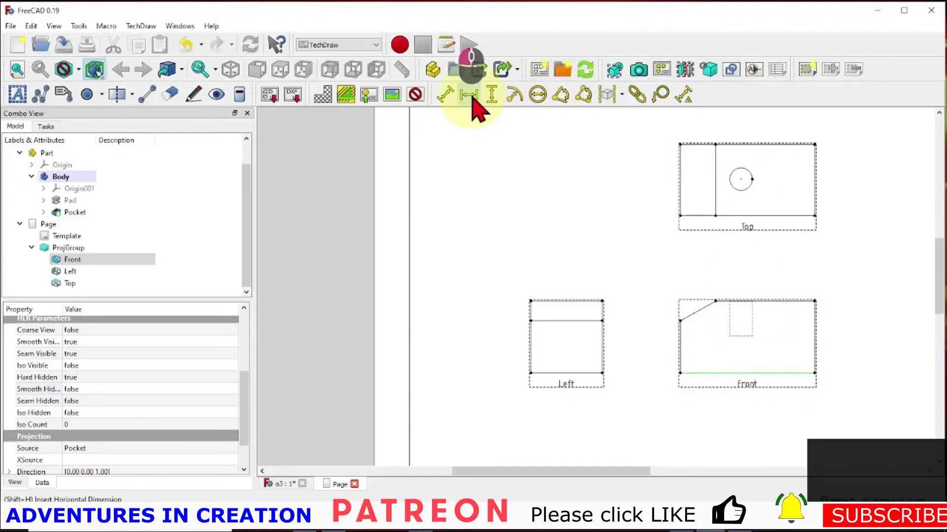
pyautogui.moveTo(750, 387); pyautogui.dragTo(755, 425)
pyautogui.press('Delete')
pyautogui.hotkey('ctrl', 'z')
# Add a vertical dimension for the Left view's full height between its two left corner vertices, placed outside the view's left edge
pyautogui.scroll(-5, 698, 315)
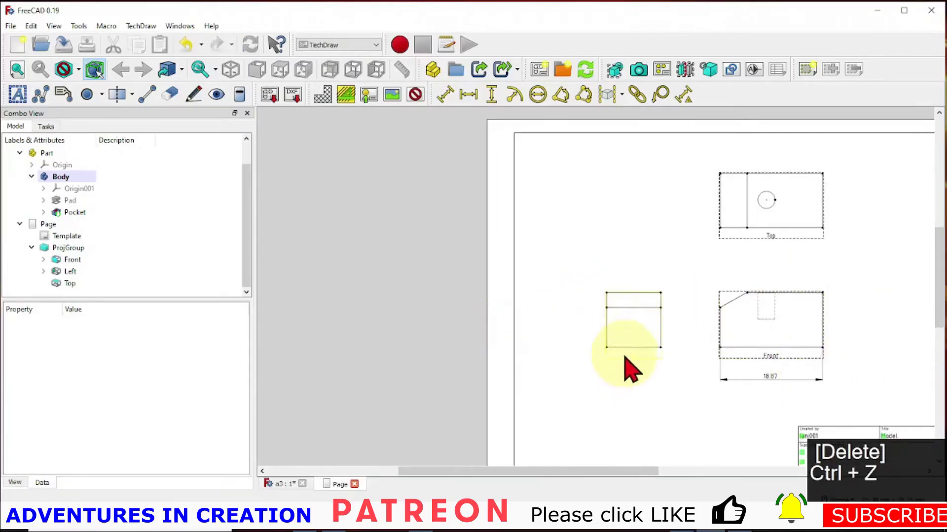
pyautogui.scroll(1, 630, 345)
pyautogui.scroll(4, 625, 333)
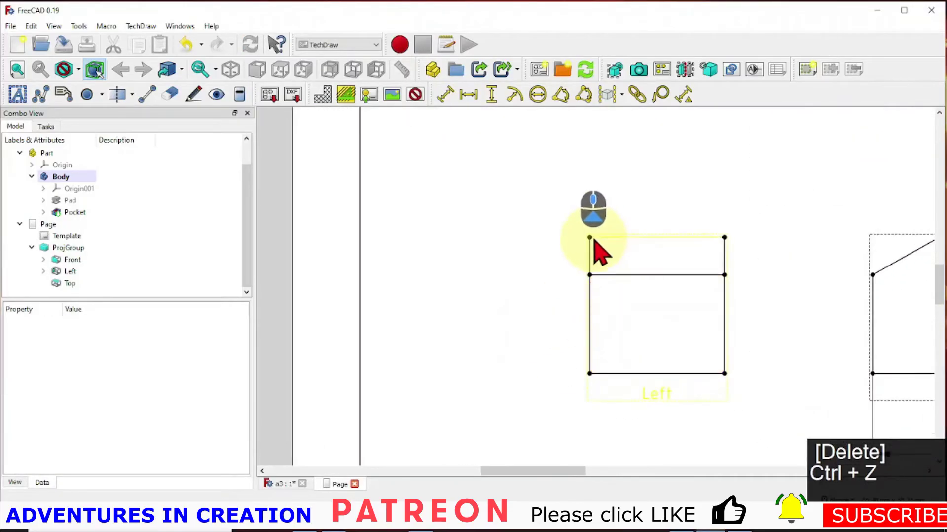
pyautogui.click(591, 238)
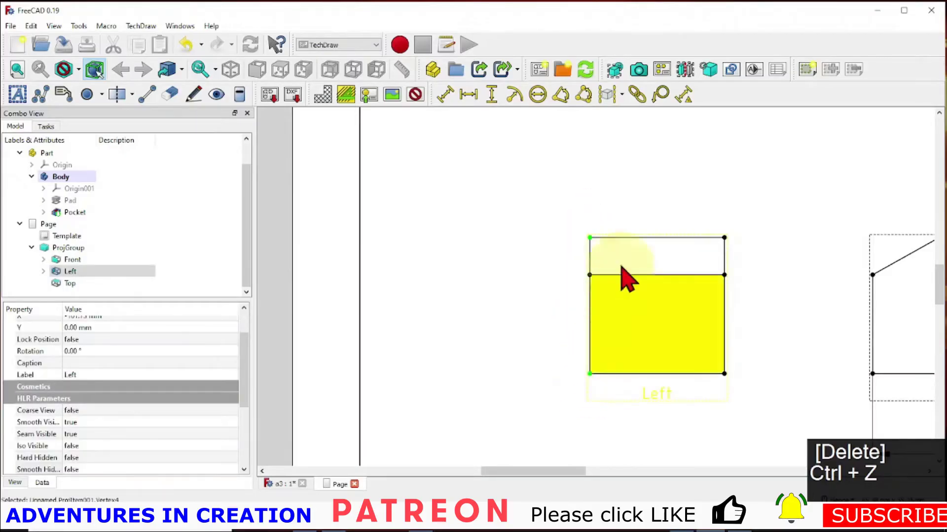
pyautogui.keyDown('ctrl'); pyautogui.click(590, 374); pyautogui.keyUp('ctrl')
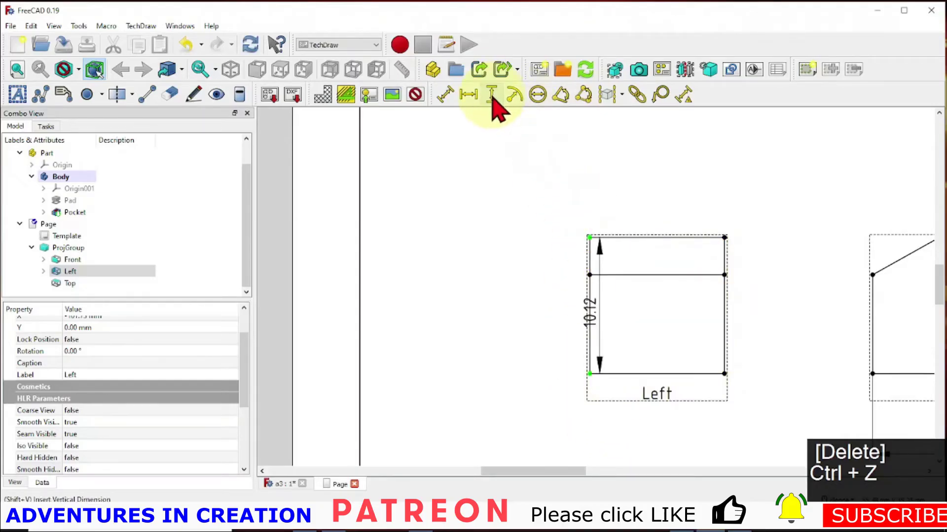
pyautogui.moveTo(598, 328); pyautogui.dragTo(510, 317)
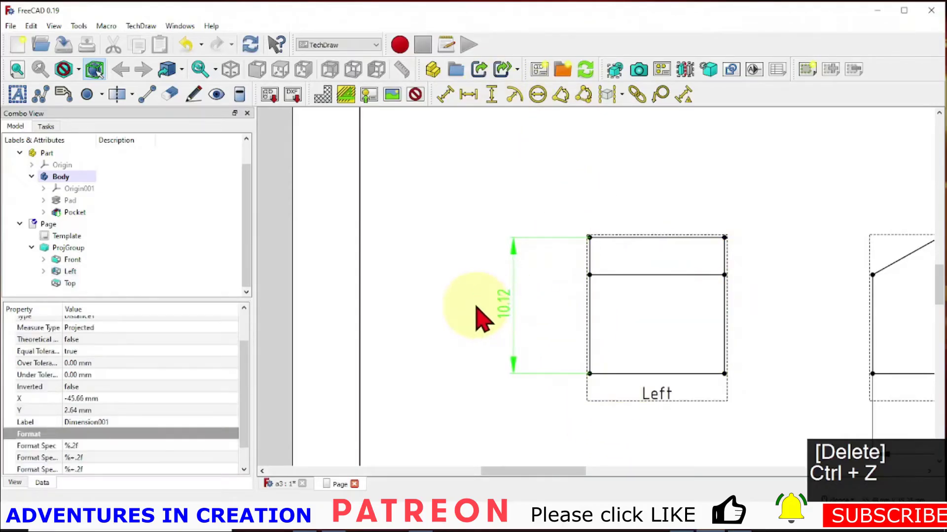
pyautogui.click(461, 365)
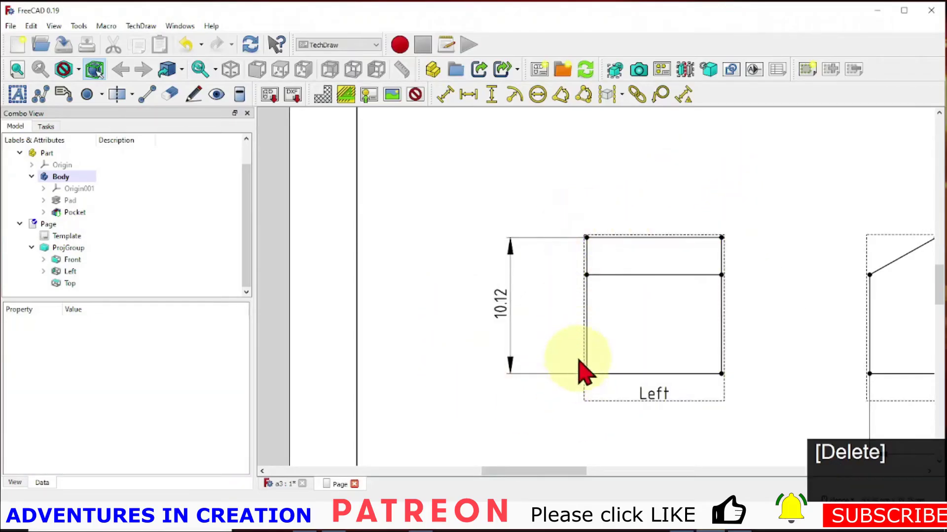
# Add a diameter dimension to the hole in the Top view and place its text outside, above the view
pyautogui.scroll(-3, 792, 331)
pyautogui.scroll(-1, 787, 331)
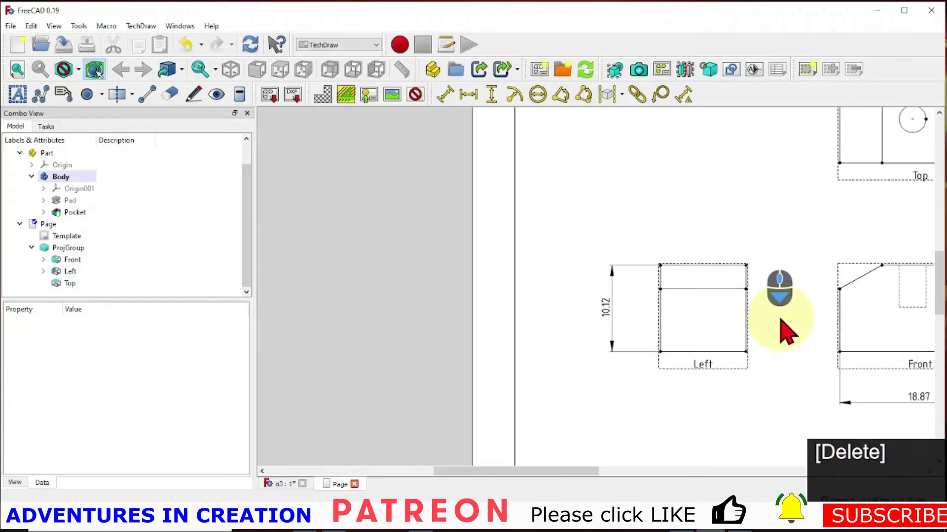
pyautogui.moveTo(789, 333); pyautogui.dragTo(567, 395, button='middle')
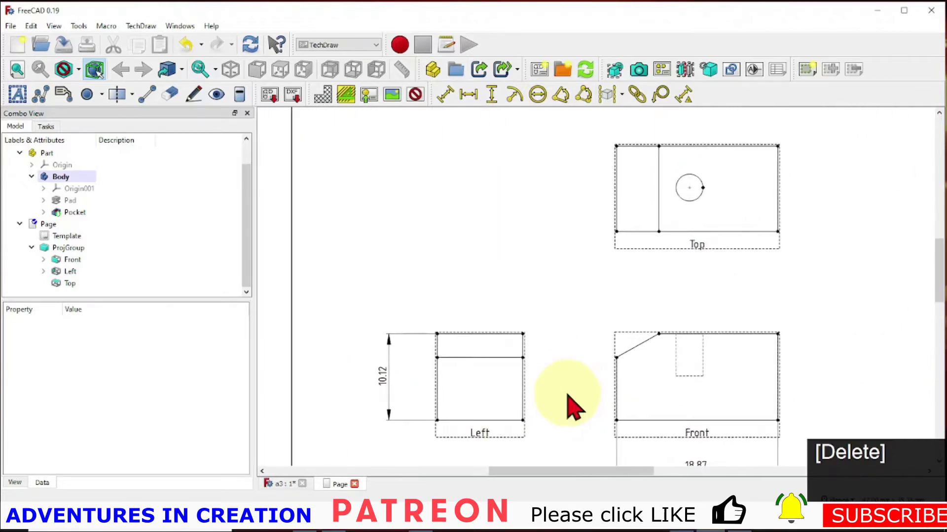
pyautogui.click(688, 188)
pyautogui.click(702, 187)
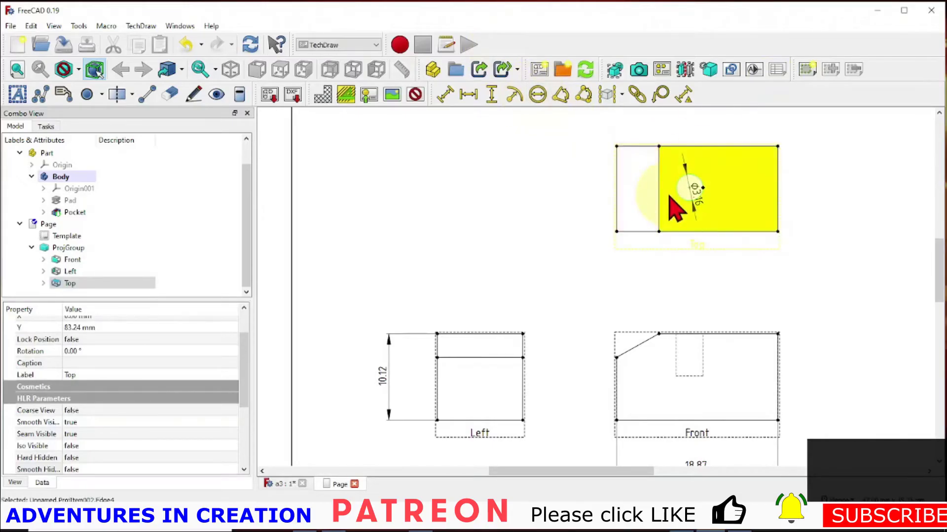
pyautogui.moveTo(700, 200); pyautogui.dragTo(750, 143)
pyautogui.click(844, 206)
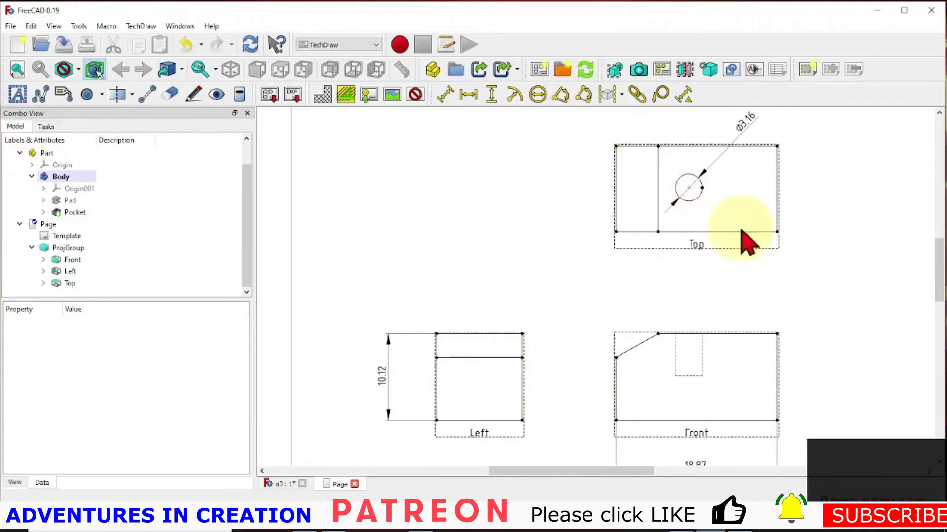
# Add a horizontal dimension to the Left view's top edge and place it above the view
pyautogui.click(466, 335)
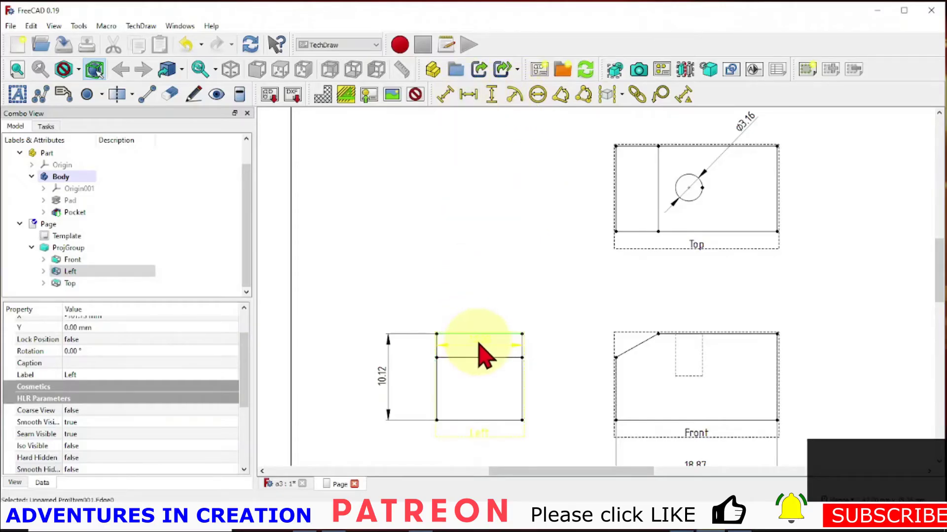
pyautogui.moveTo(482, 351); pyautogui.dragTo(488, 286)
pyautogui.click(566, 302)
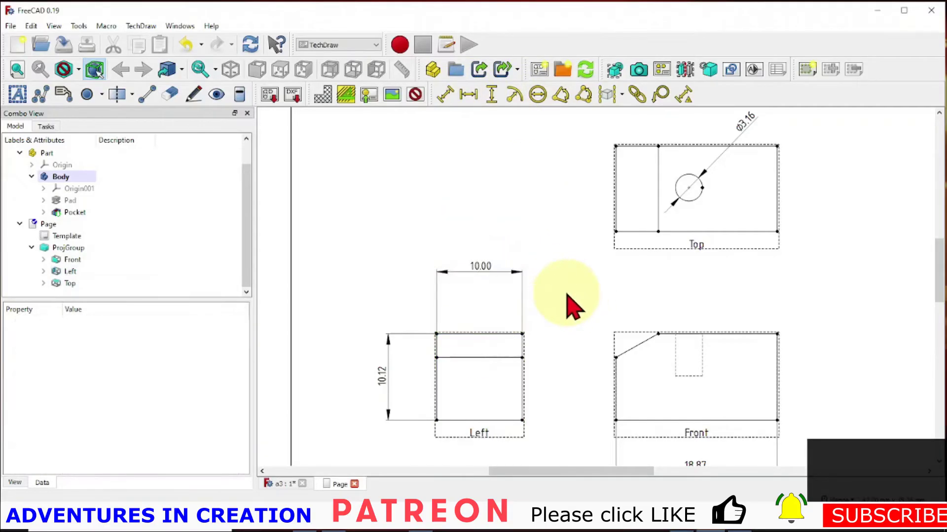
# Dimension the hole's depth vertically on its hidden edge in the Front view, placing the dimension beyond the view's right edge
pyautogui.click(706, 375)
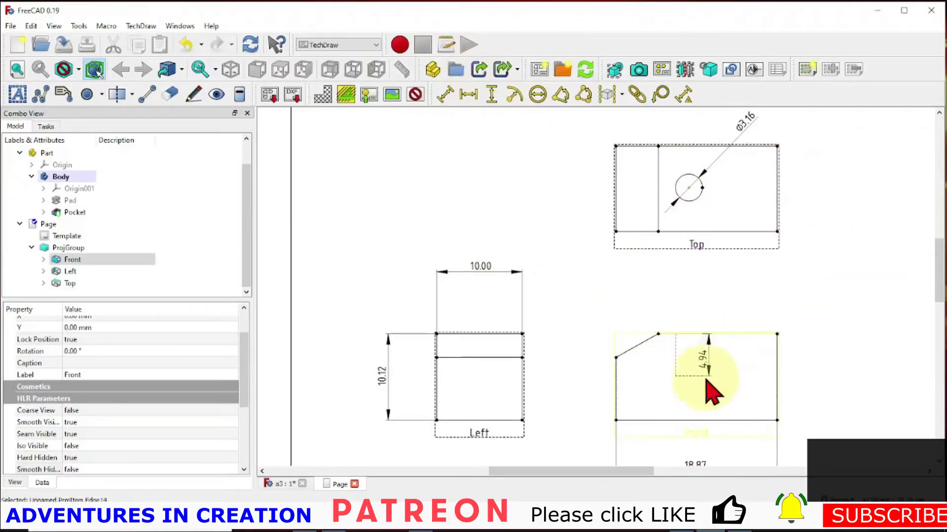
pyautogui.click(706, 375)
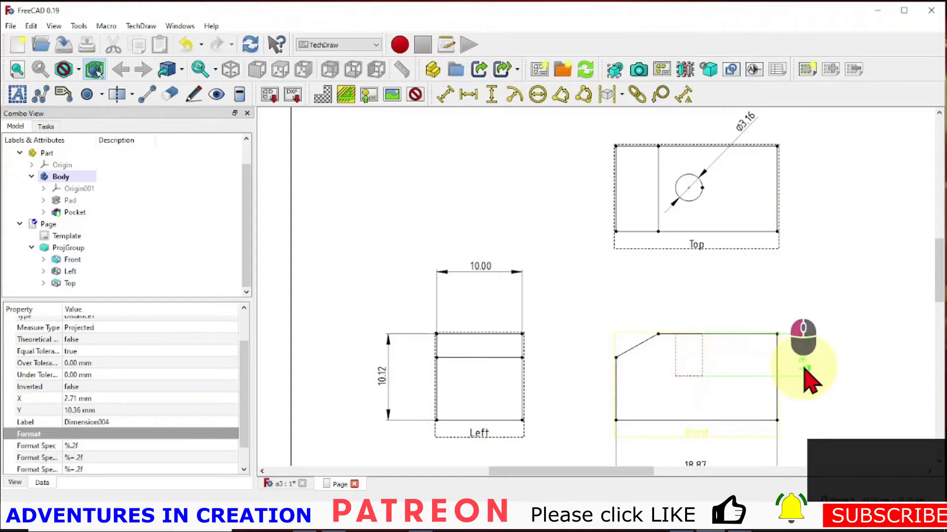
pyautogui.moveTo(804, 370); pyautogui.dragTo(805, 364)
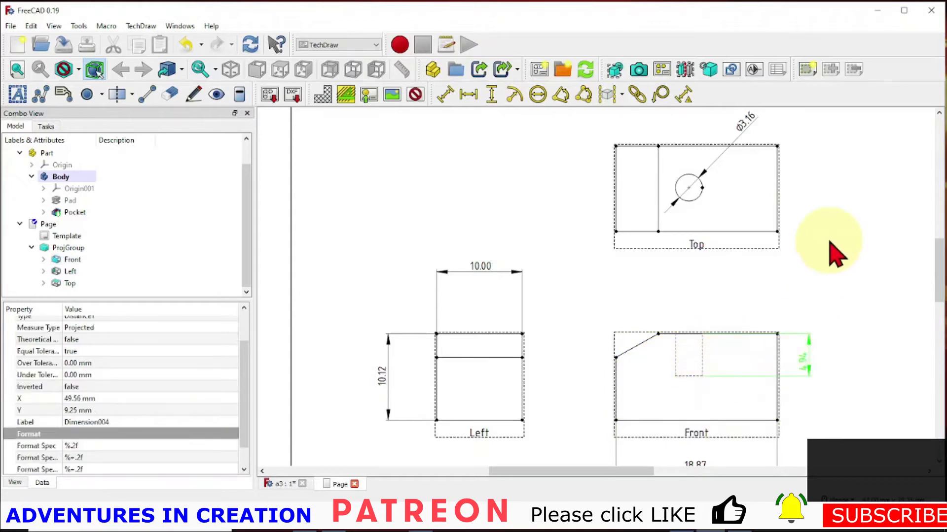
# Dimension the horizontal distance from the hole's centre to the Top view's lower-right corner and place it below the view
pyautogui.click(690, 191)
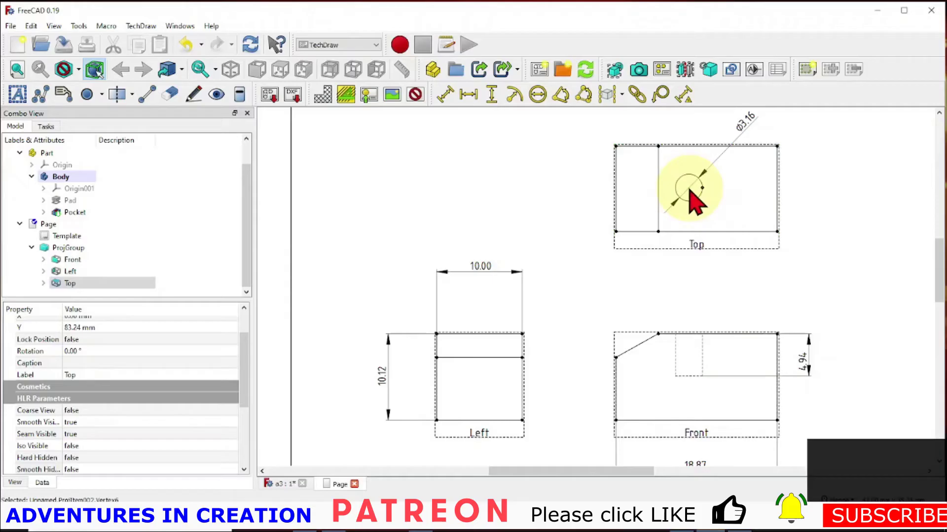
pyautogui.scroll(5, 718, 193)
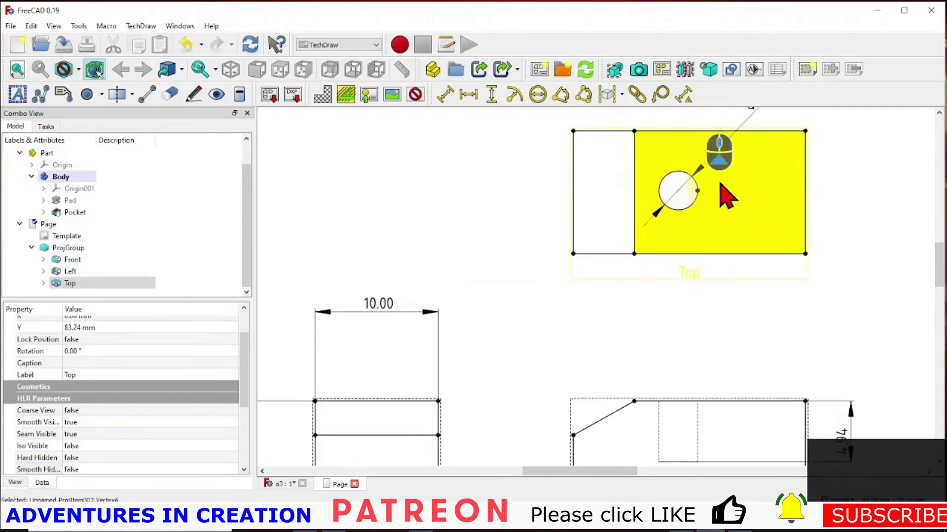
pyautogui.scroll(2, 724, 197)
pyautogui.click(906, 341)
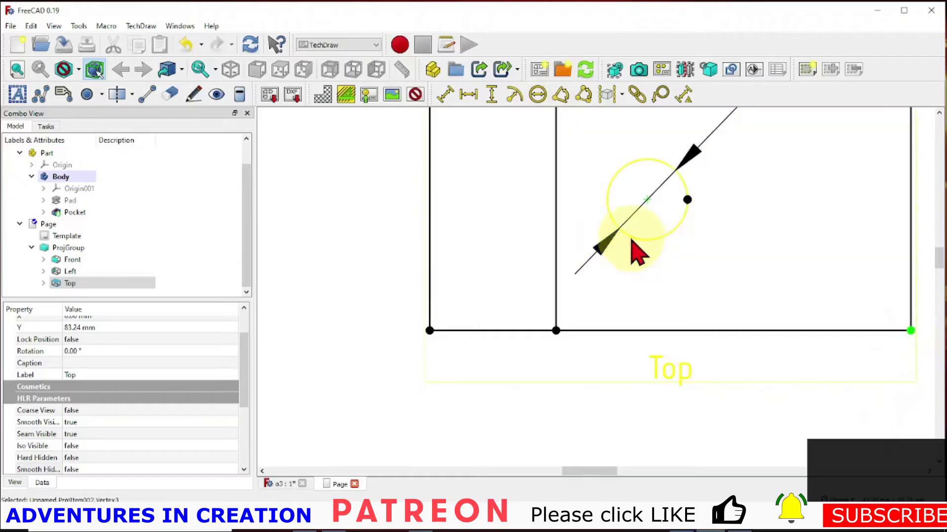
pyautogui.click(469, 99)
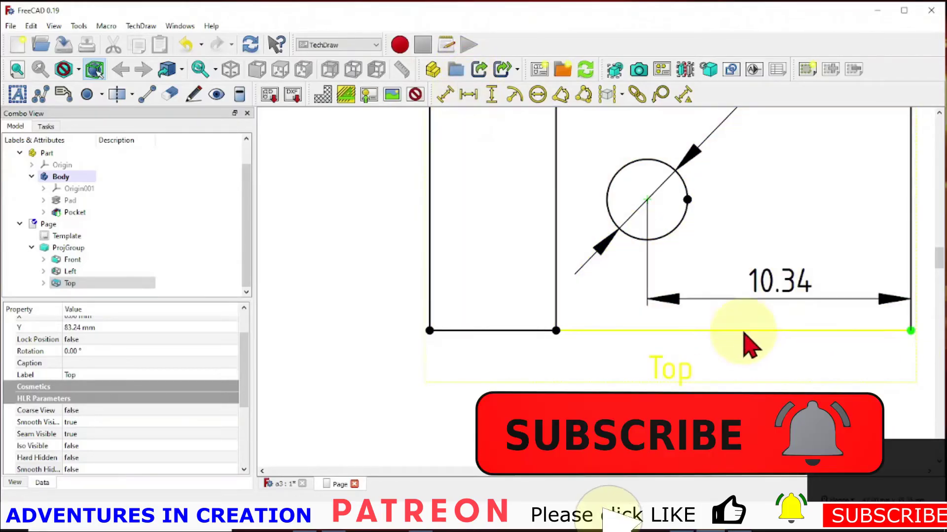
pyautogui.moveTo(782, 296); pyautogui.dragTo(774, 397)
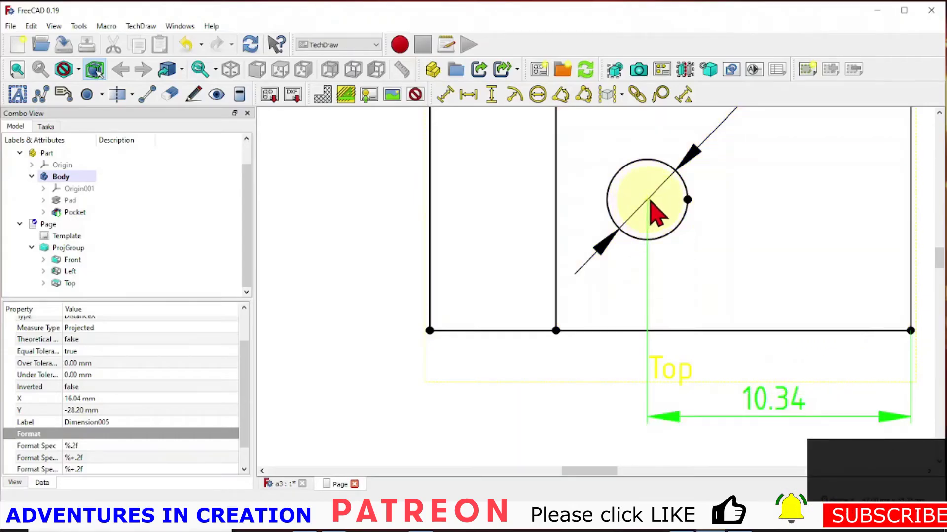
# Dimension the vertical distance from the hole's centre to the Top view's lower-right corner, placed beyond the view's right edge
pyautogui.click(649, 200)
pyautogui.keyDown('ctrl'); pyautogui.click(910, 331); pyautogui.keyUp('ctrl')
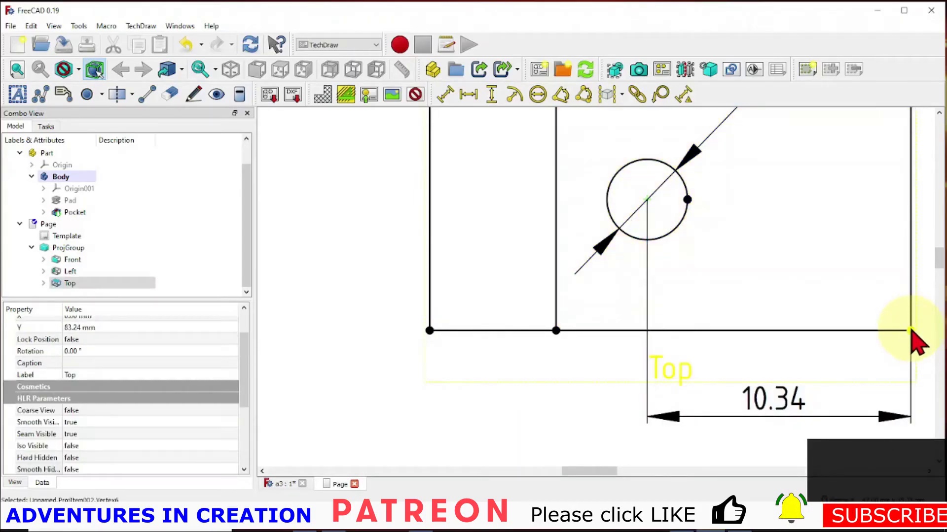
pyautogui.click(491, 95)
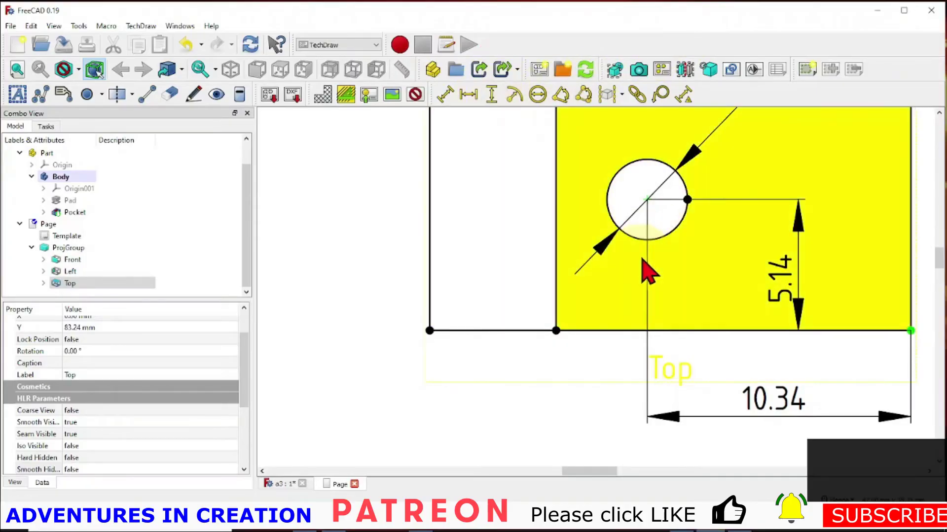
pyautogui.scroll(-5, 649, 273)
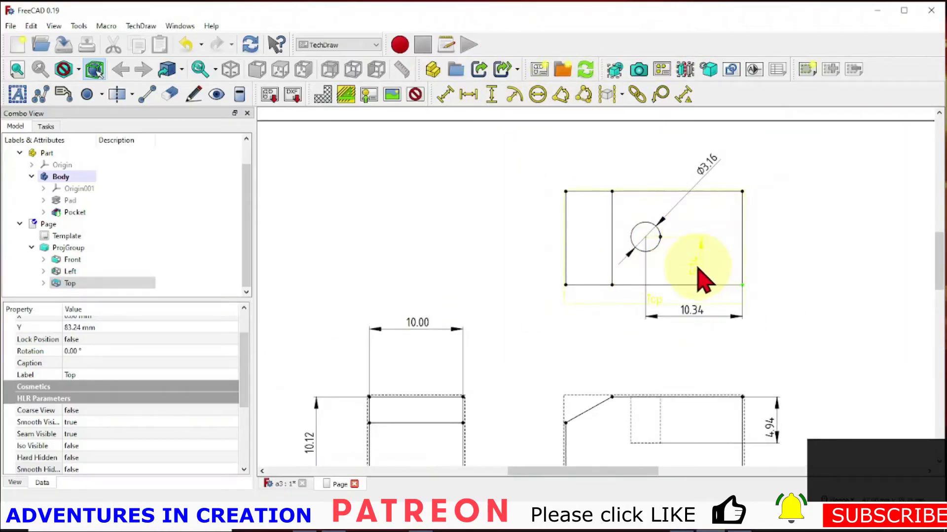
pyautogui.moveTo(697, 269); pyautogui.dragTo(784, 266)
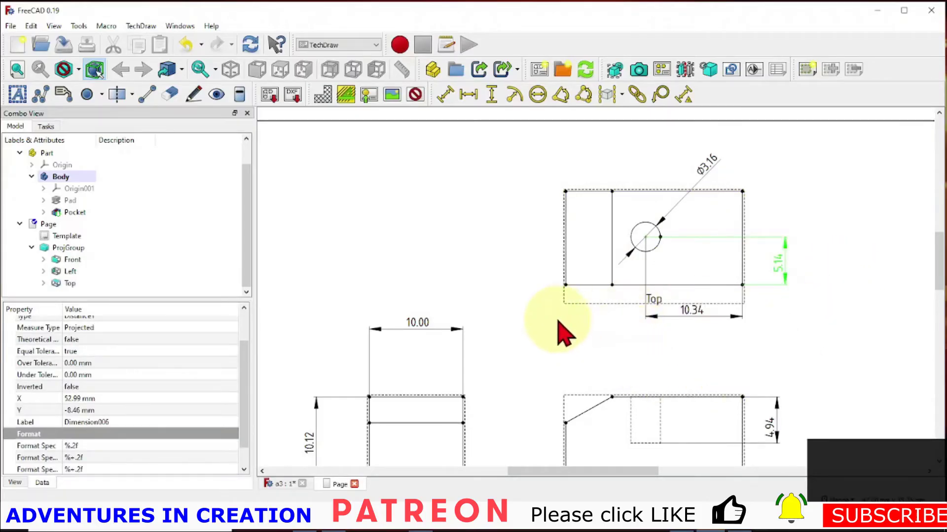
# Add a horizontal dimension to the Front view's top edge, from the chamfer to the right corner, and place it above the view
pyautogui.scroll(-2, 562, 333)
pyautogui.scroll(-2, 558, 324)
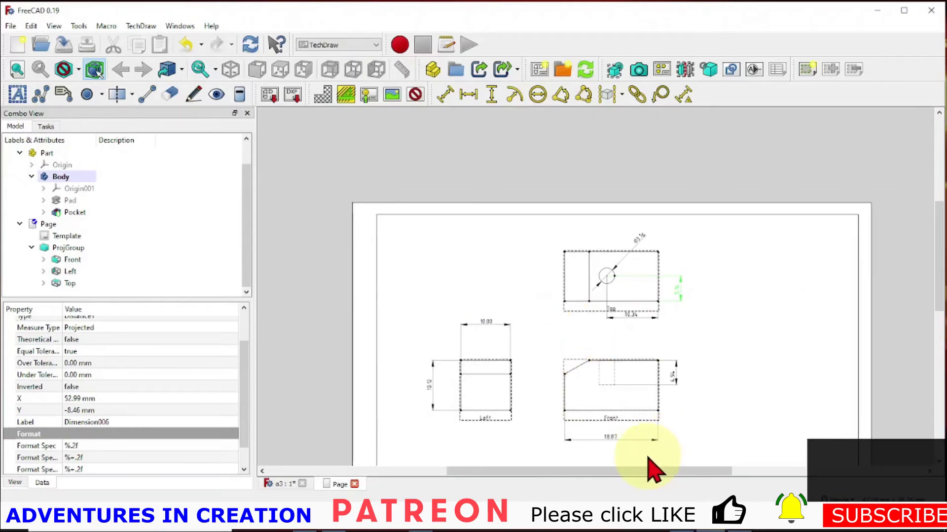
pyautogui.scroll(3, 650, 468)
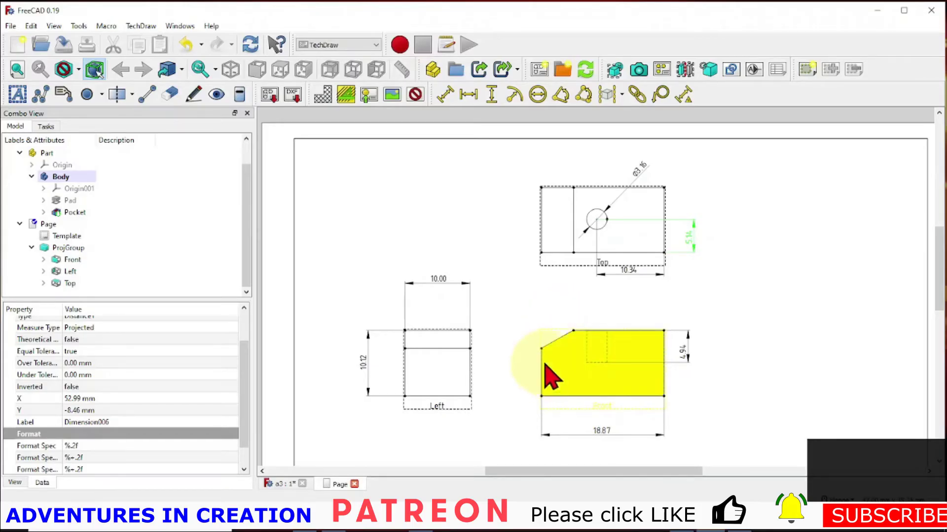
pyautogui.click(589, 345)
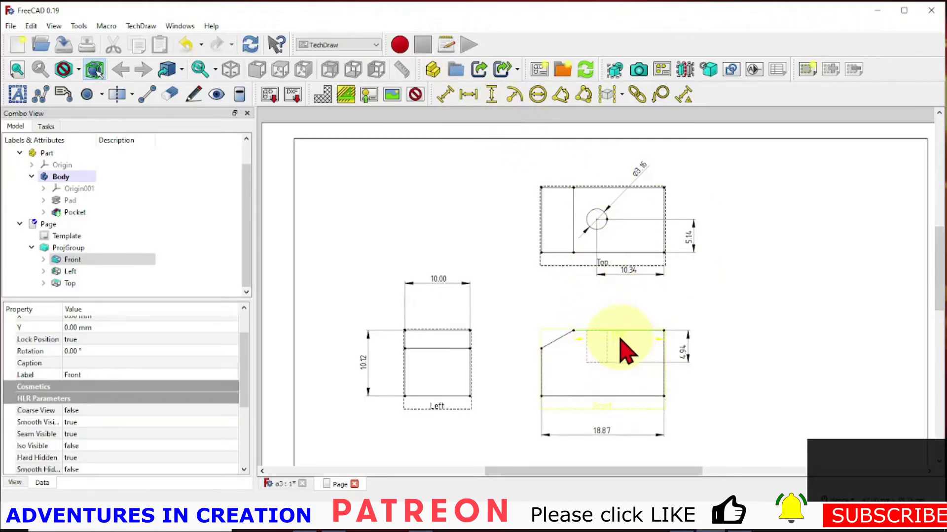
pyautogui.moveTo(616, 333); pyautogui.dragTo(617, 298)
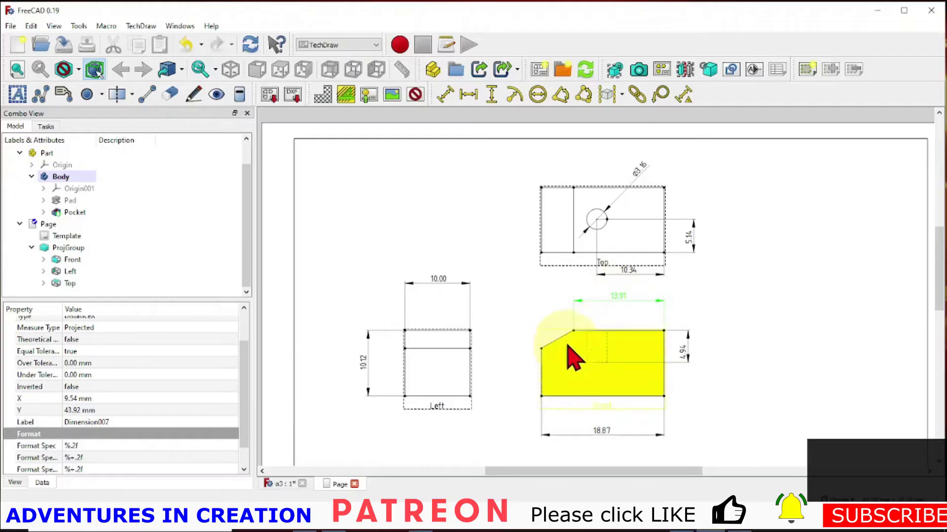
# Dimension the Front view's short left edge vertically, place the dimension beyond the view's left side, and hide the view frames
pyautogui.scroll(2, 567, 363)
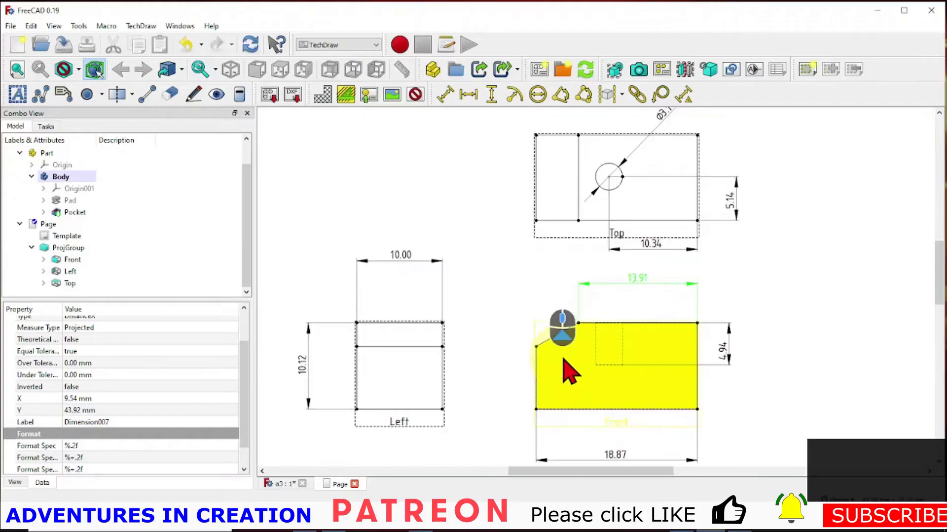
pyautogui.click(535, 372)
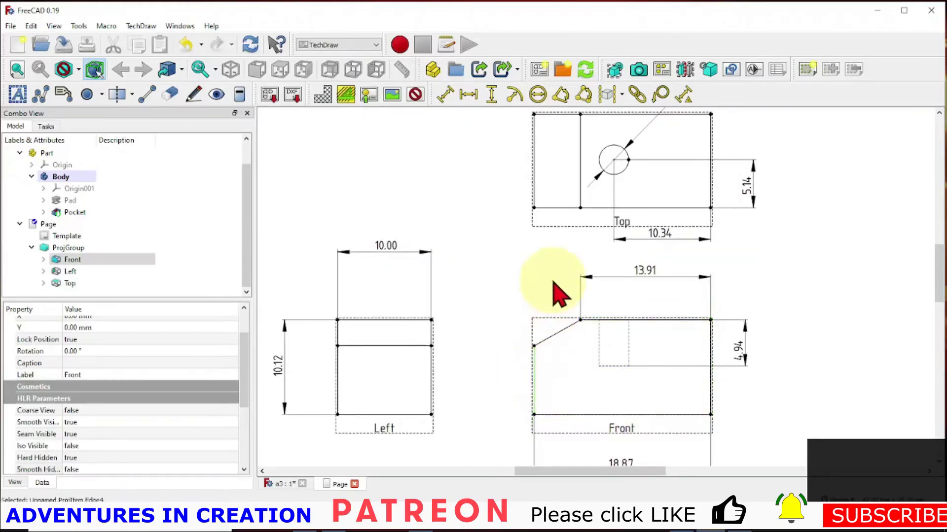
pyautogui.click(492, 94)
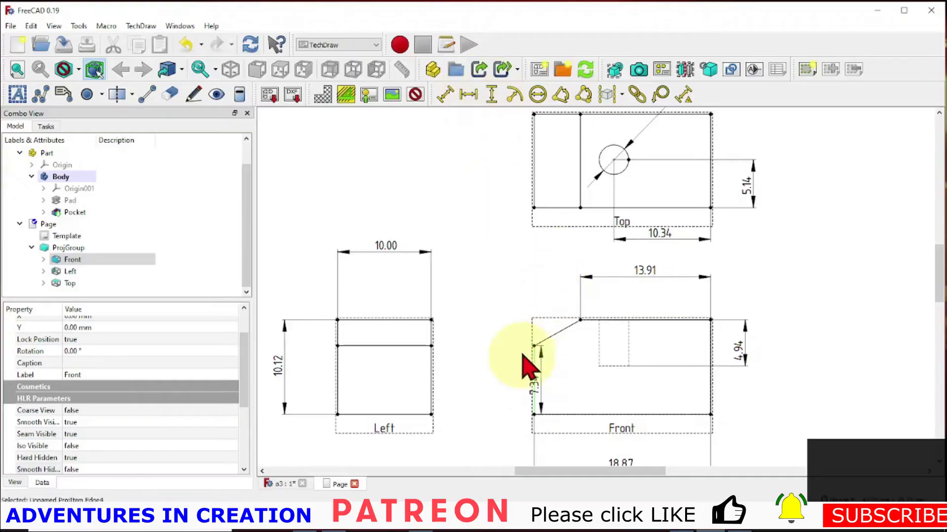
pyautogui.moveTo(541, 401); pyautogui.dragTo(484, 394)
pyautogui.scroll(-2, 501, 247)
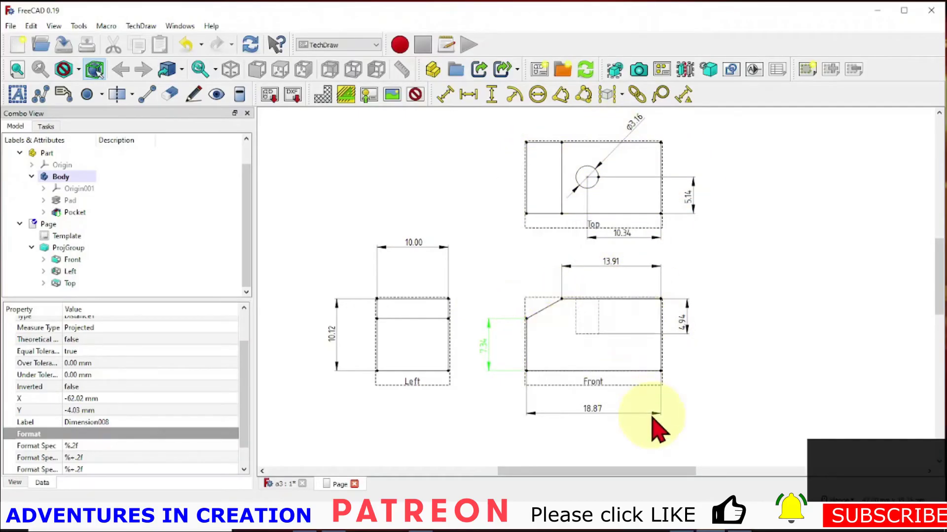
pyautogui.click(414, 97)
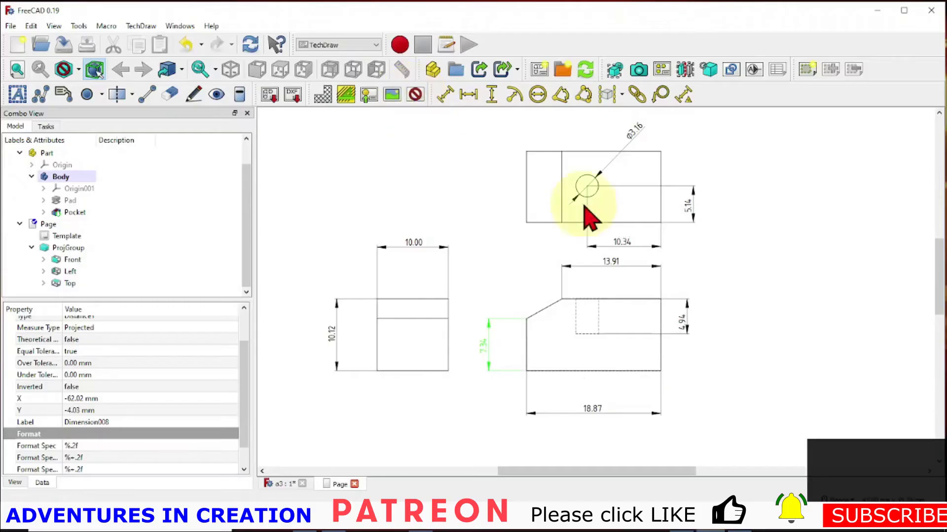
pyautogui.scroll(-3, 782, 270)
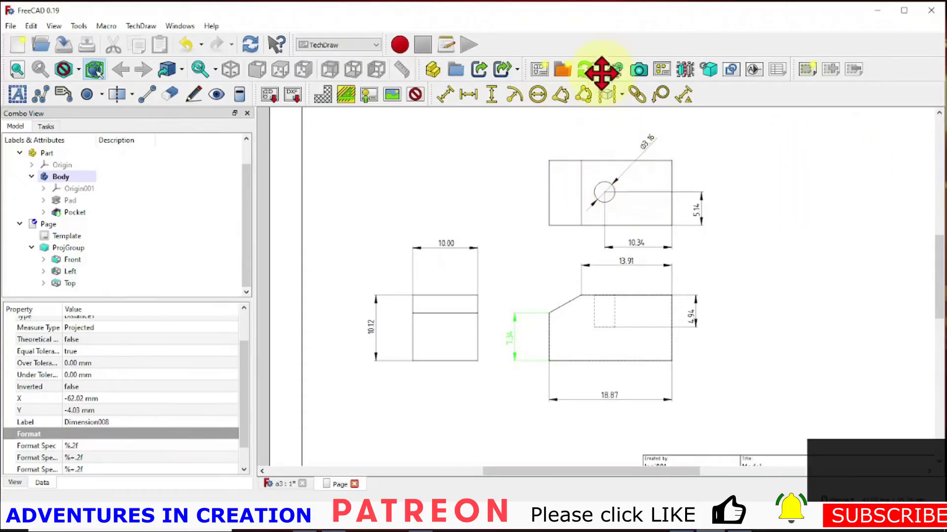
# Undo the last change and orbit the 3D model to an oblique orientation showing the chamfer, the hole and the long side
pyautogui.hotkey('ctrl', 'z')
pyautogui.moveTo(563, 271); pyautogui.dragTo(876, 247, button='middle')
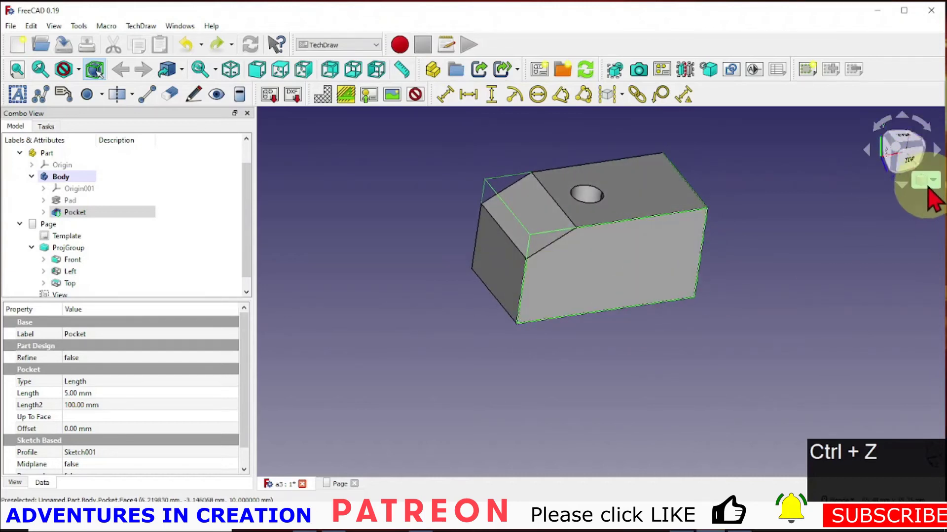
pyautogui.moveTo(560, 247); pyautogui.dragTo(567, 391, button='middle')
pyautogui.scroll(1, 792, 350)
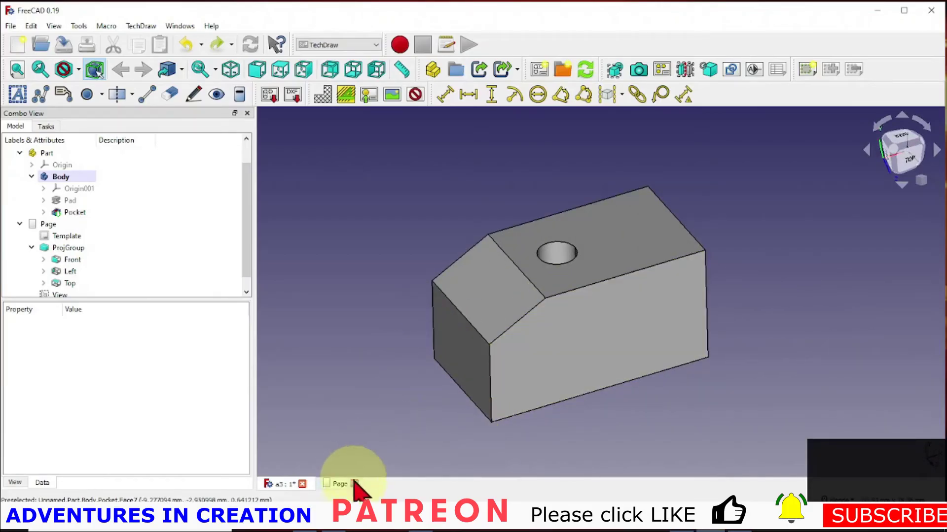
# Insert a view of the Pocket in the current 3D orientation onto the drawing page
pyautogui.click(338, 485)
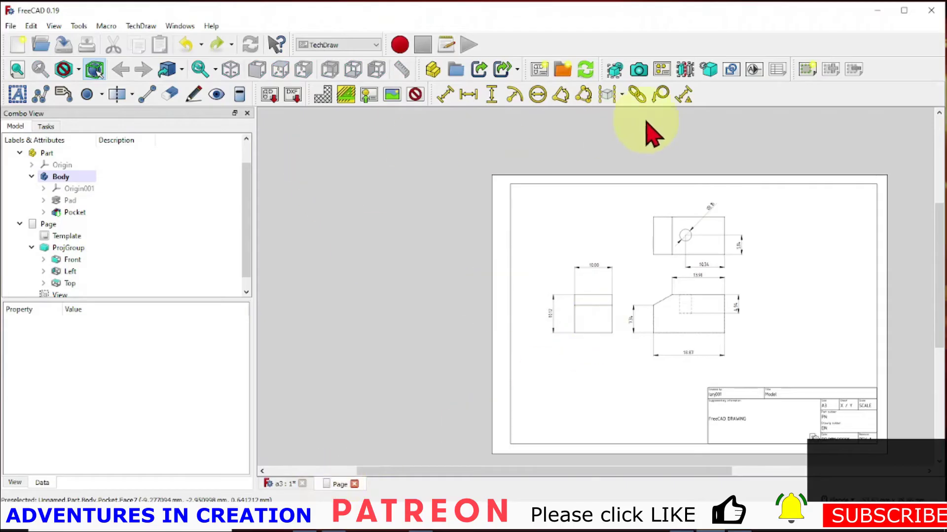
pyautogui.click(614, 70)
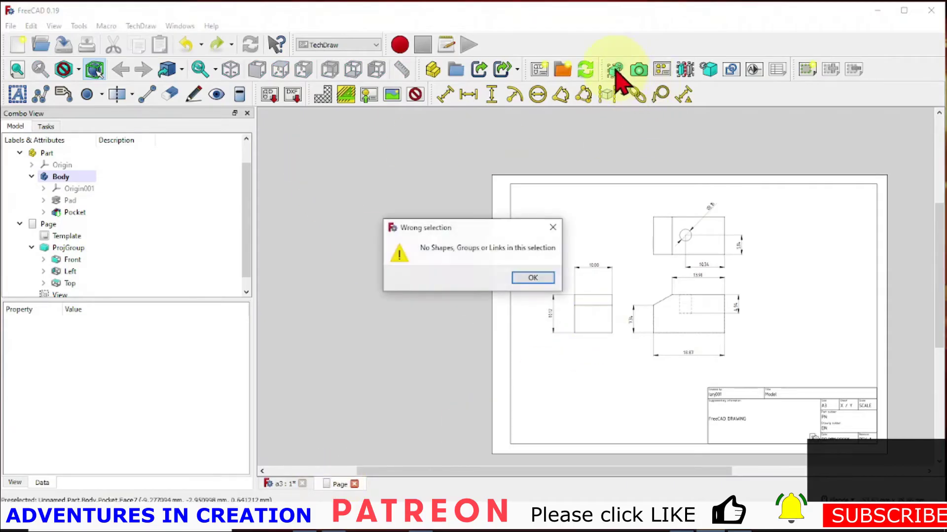
pyautogui.click(524, 278)
pyautogui.click(125, 213)
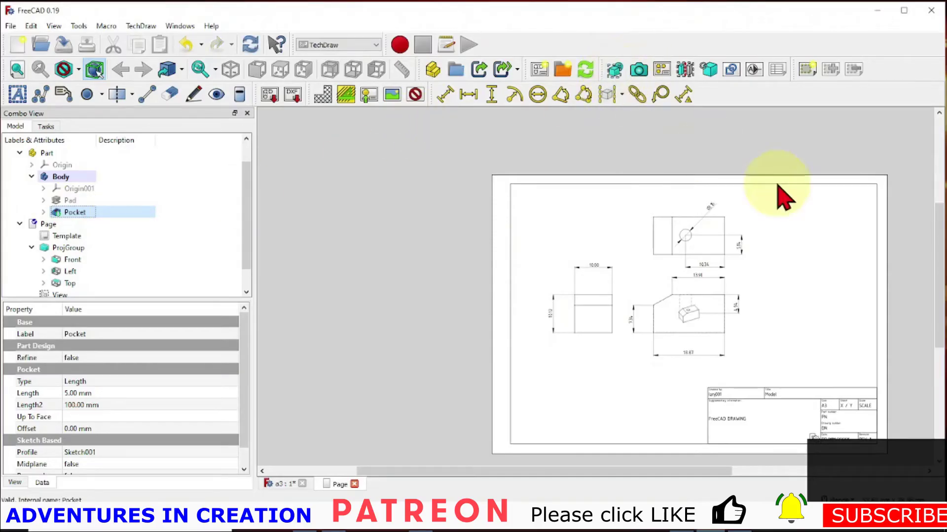
# Show the view frames and move the new pictorial view into the sheet's empty upper-right area beside the Top view
pyautogui.click(692, 319)
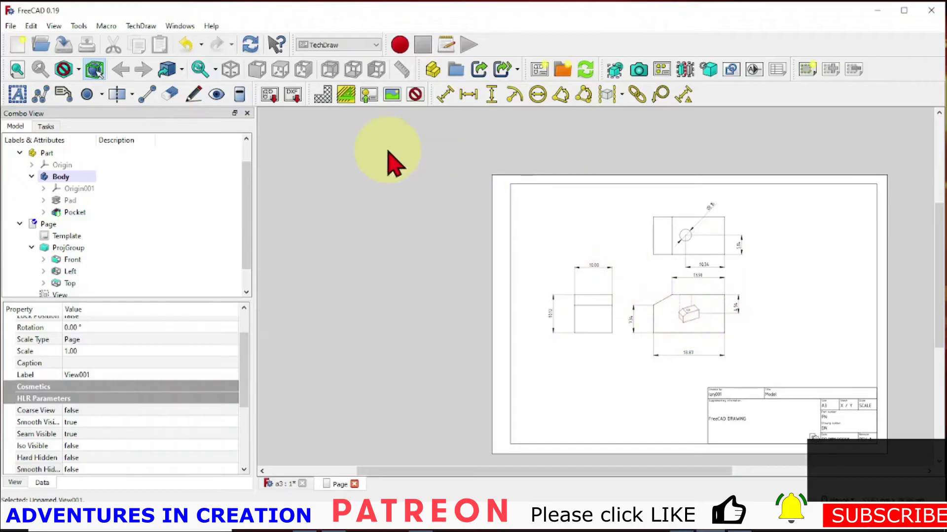
pyautogui.click(415, 94)
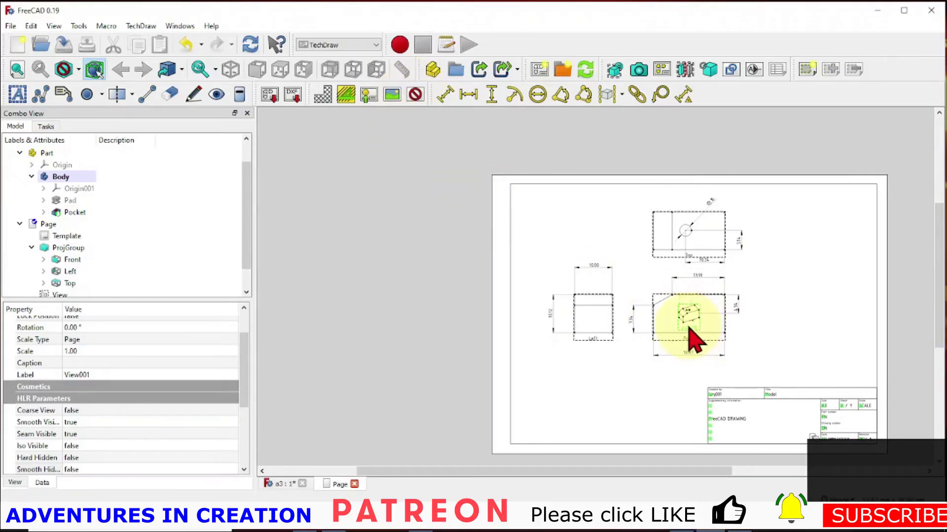
pyautogui.moveTo(690, 335)
pyautogui.mouseDown()
pyautogui.moveTo(833, 273)
pyautogui.moveTo(838, 240)
pyautogui.mouseUp()
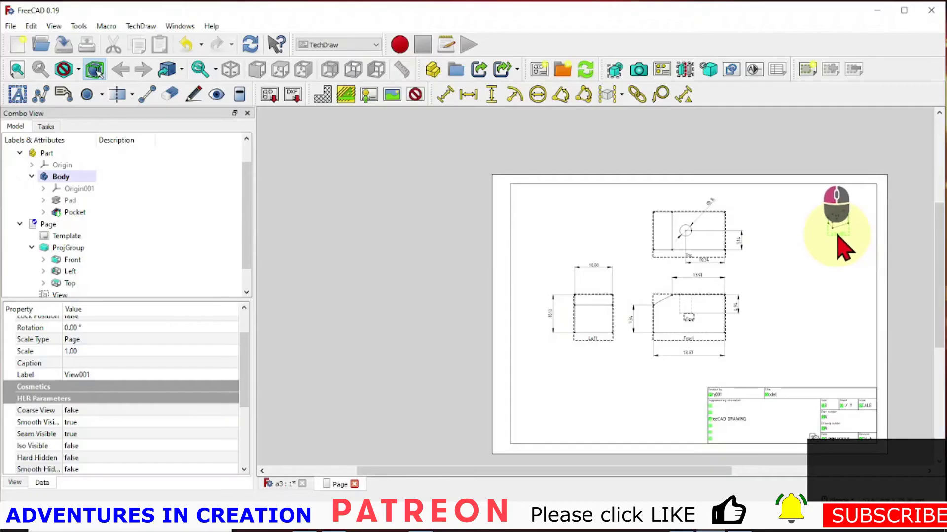
pyautogui.moveTo(836, 236); pyautogui.dragTo(807, 251)
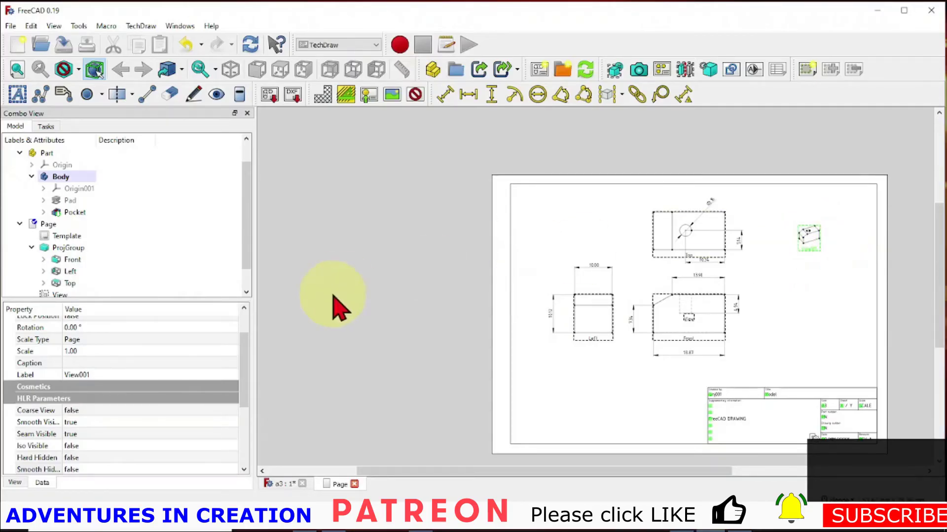
# Change the pictorial view's scale type to Custom and set its scale to 4
pyautogui.click(98, 341)
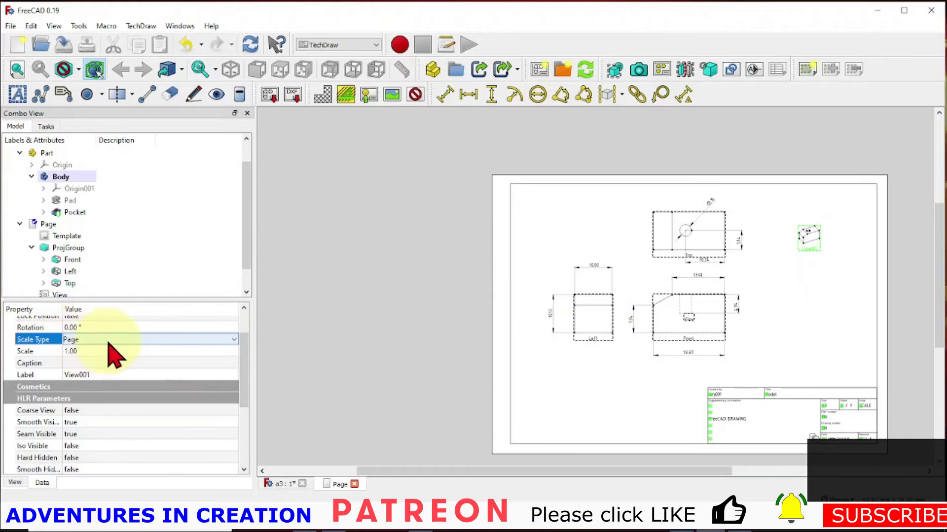
pyautogui.click(222, 340)
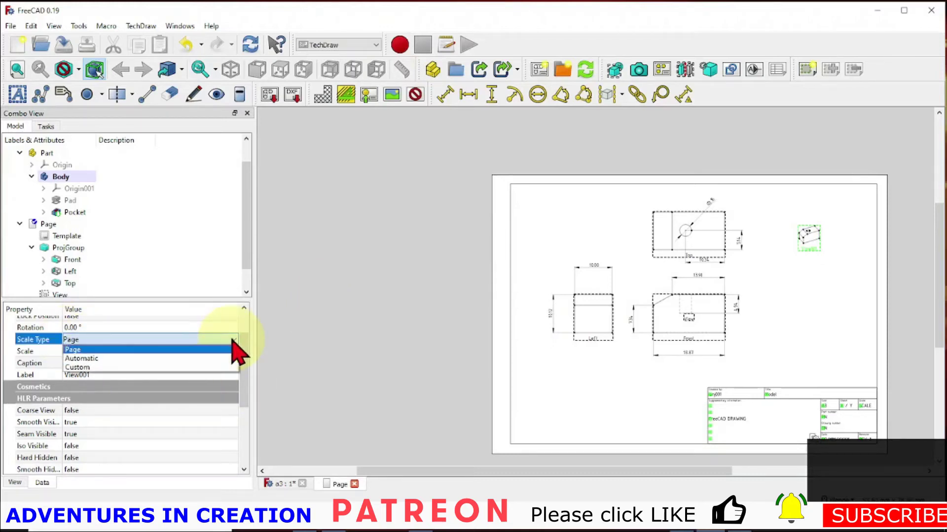
pyautogui.click(209, 367)
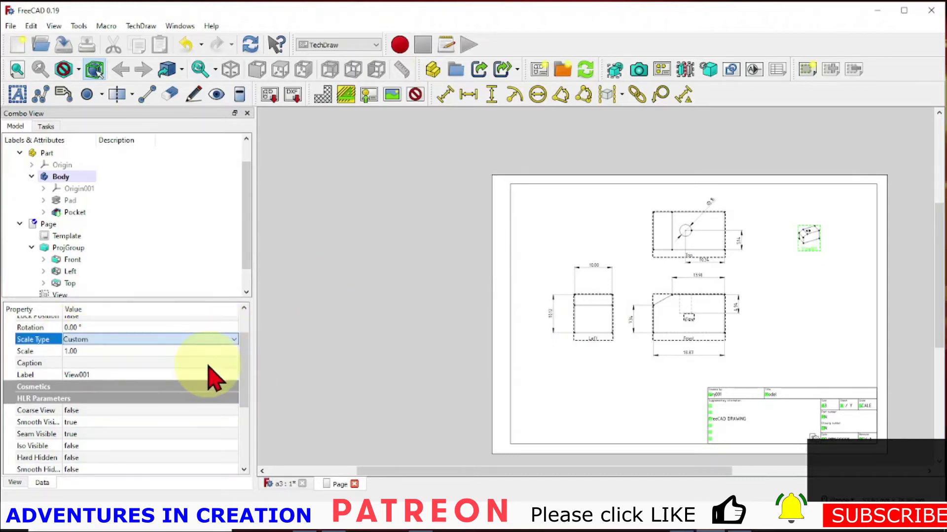
pyautogui.click(96, 352)
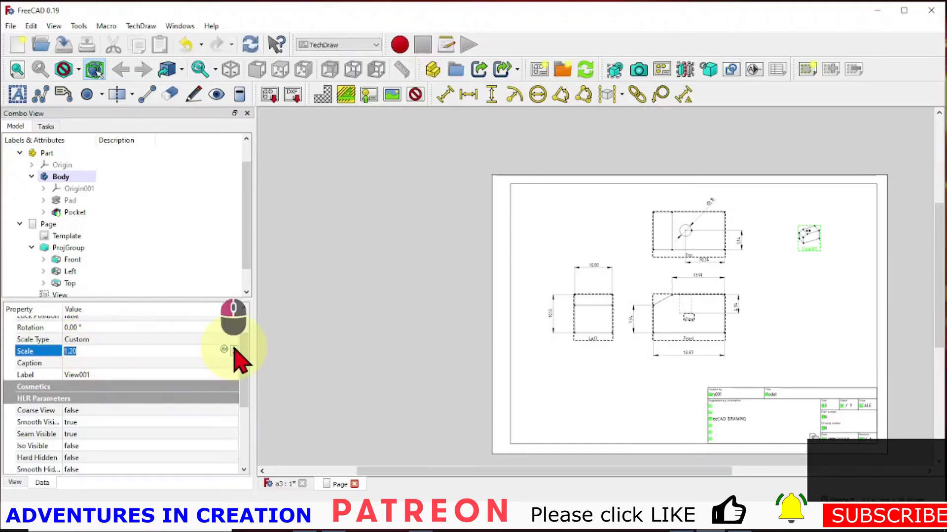
pyautogui.write('4')
pyautogui.press('Tab')
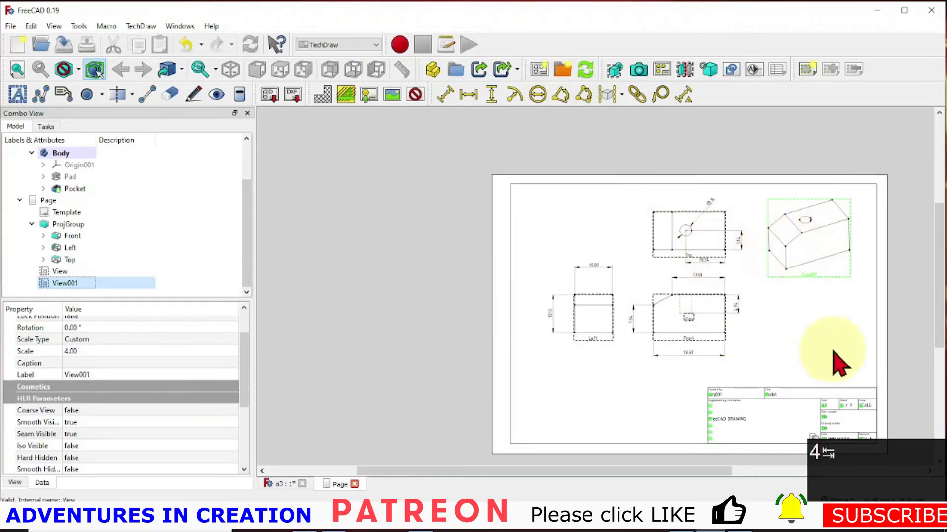
# Hide the view frames again to show the clean drawing sheet
pyautogui.scroll(-1, 829, 348)
pyautogui.click(418, 94)
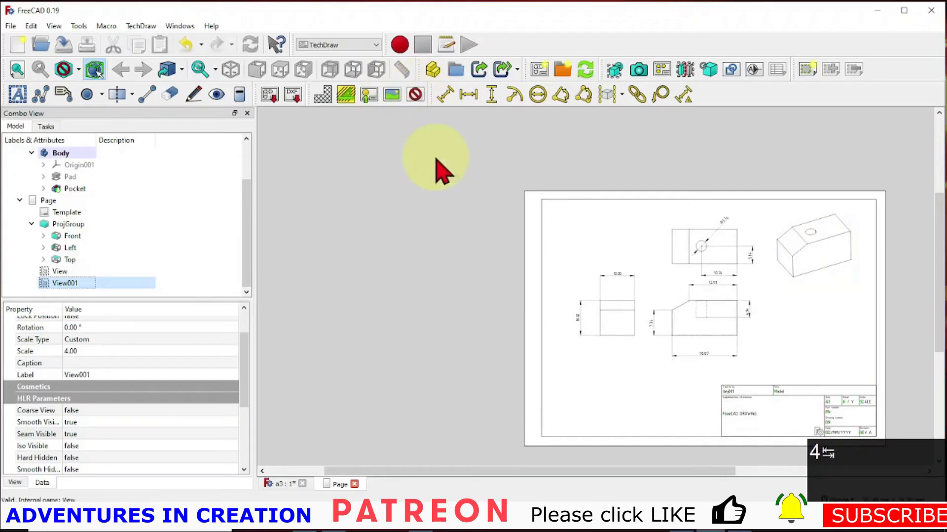
pyautogui.moveTo(384, 247); pyautogui.dragTo(299, 220, button='middle')
pyautogui.scroll(1, 524, 308)
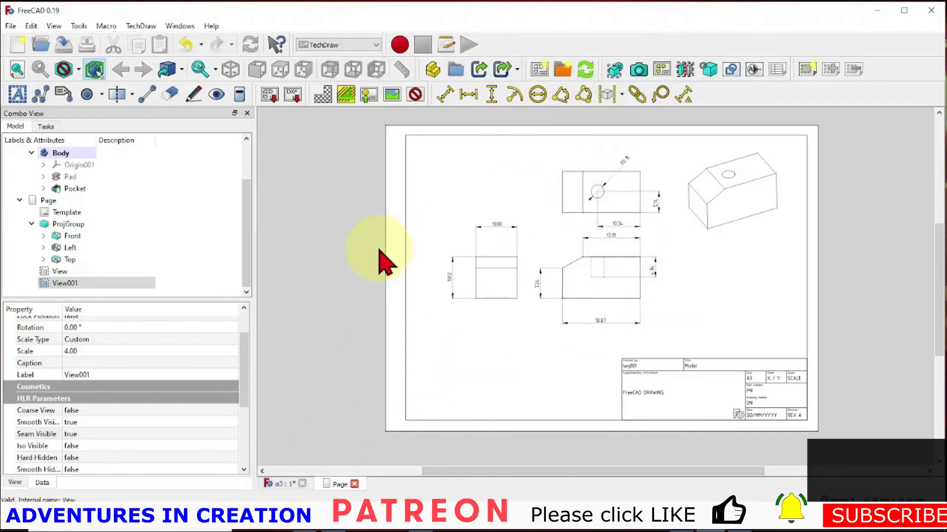
# Return to the 3D model and open the Pad's base sketch for editing
pyautogui.click(283, 484)
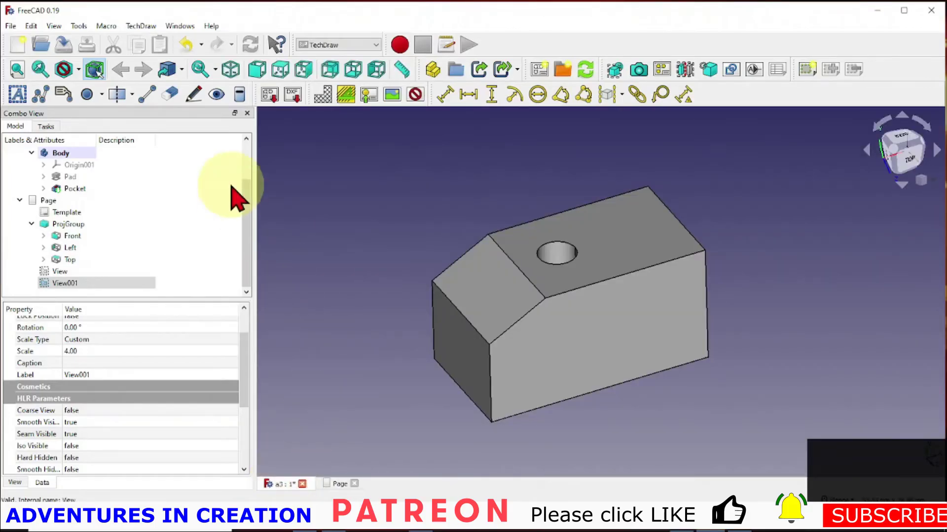
pyautogui.click(43, 188)
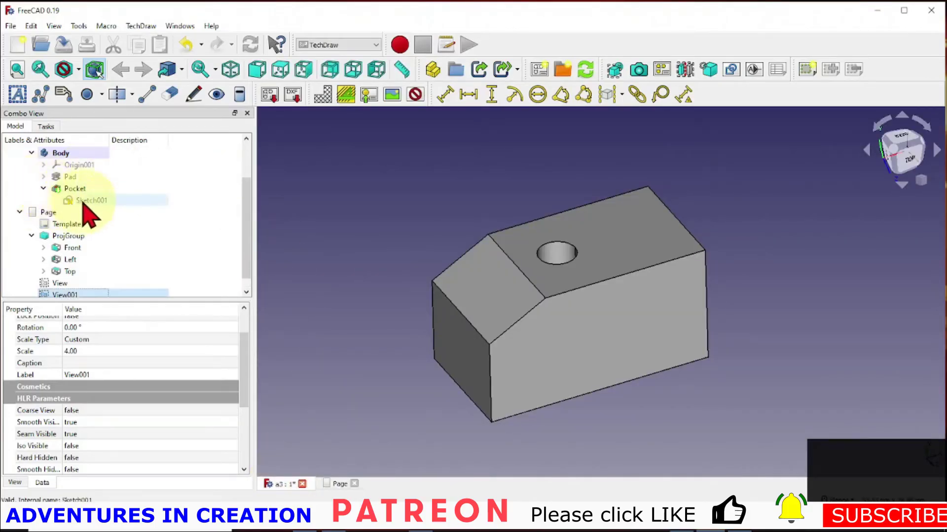
pyautogui.click(43, 176)
pyautogui.click(78, 188)
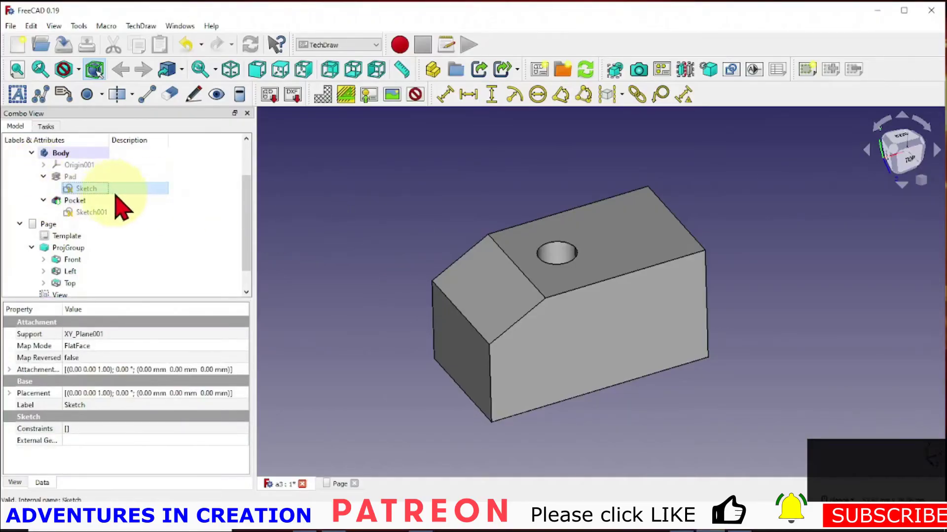
pyautogui.doubleClick(81, 190)
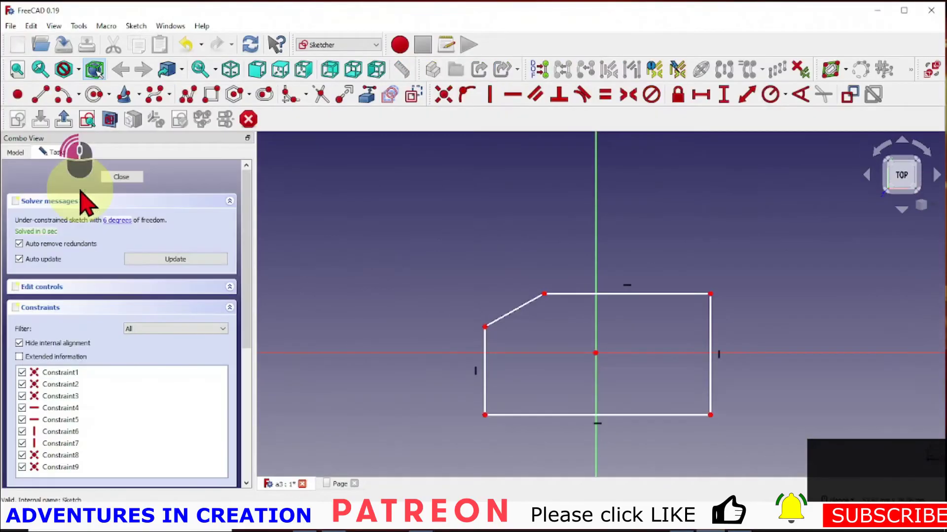
# Constrain the profile's bottom edge to 19 mm and its right edge to 10 mm, placing both dimensions outside the profile
pyautogui.click(624, 415)
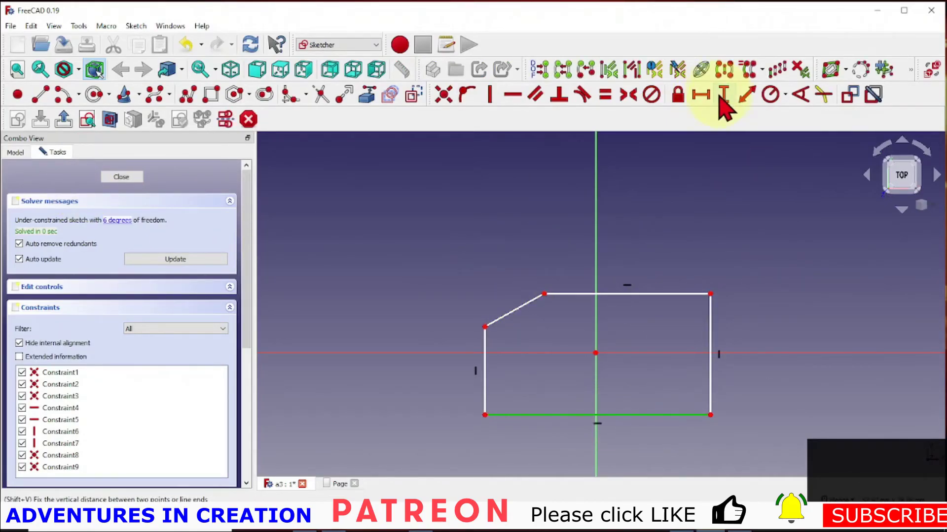
pyautogui.click(700, 95)
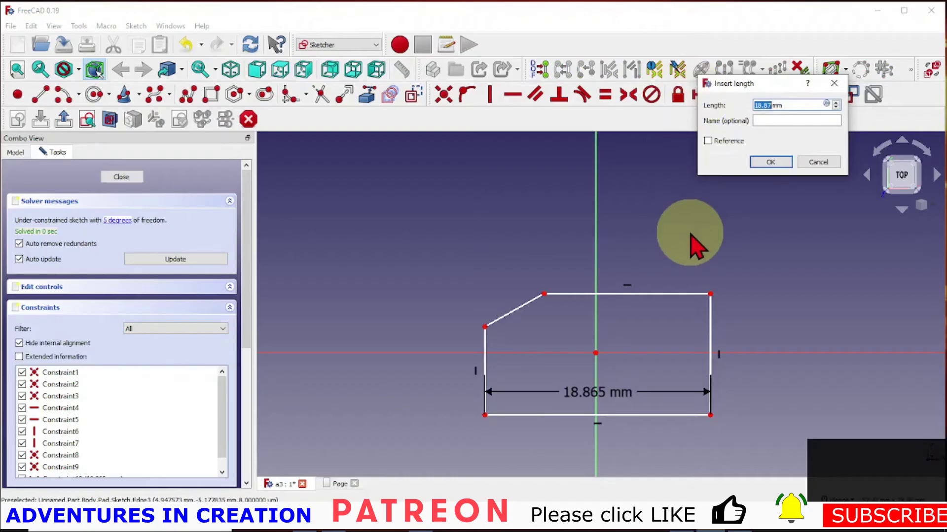
pyautogui.click(771, 163)
pyautogui.click(723, 94)
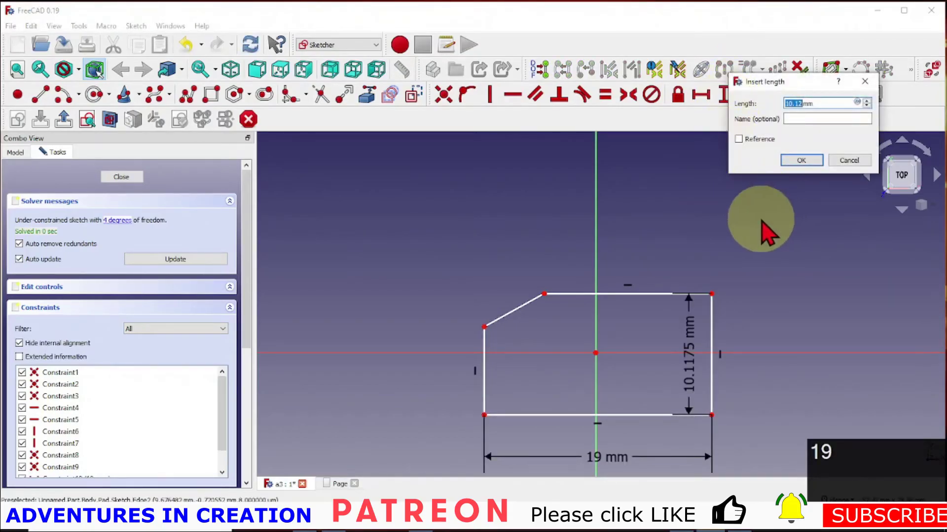
pyautogui.click(801, 161)
pyautogui.moveTo(688, 345); pyautogui.dragTo(778, 377)
# Constrain the horizontal distance from the origin to the profile's lower-right corner to 9 mm
pyautogui.click(595, 353)
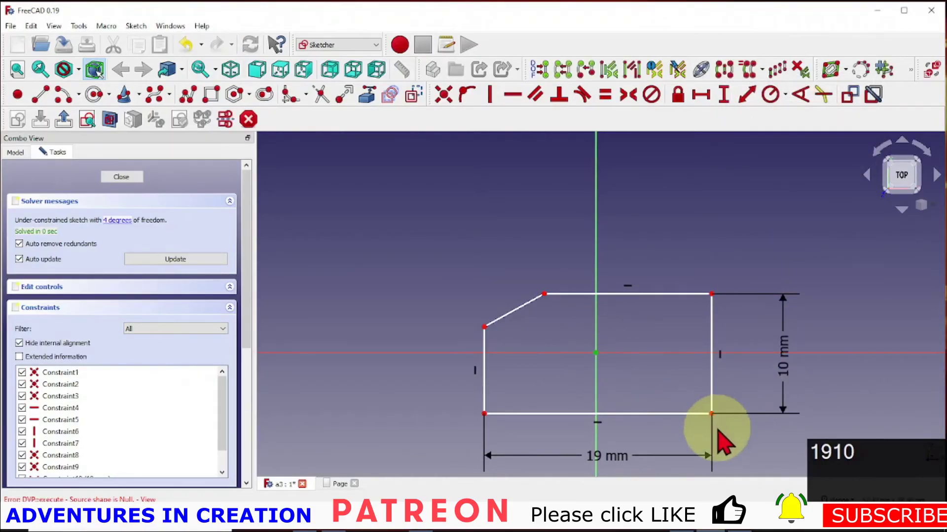
pyautogui.click(711, 413)
pyautogui.click(705, 98)
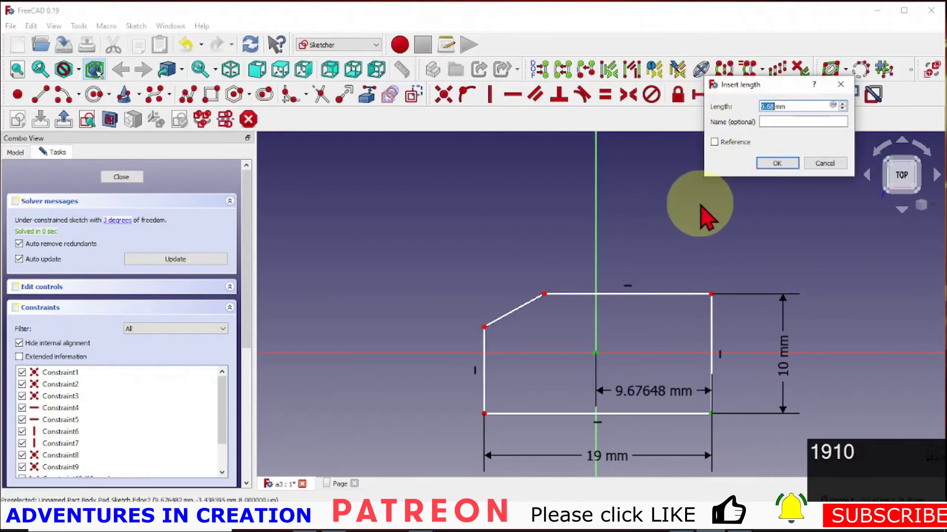
pyautogui.write('9')
pyautogui.click(777, 164)
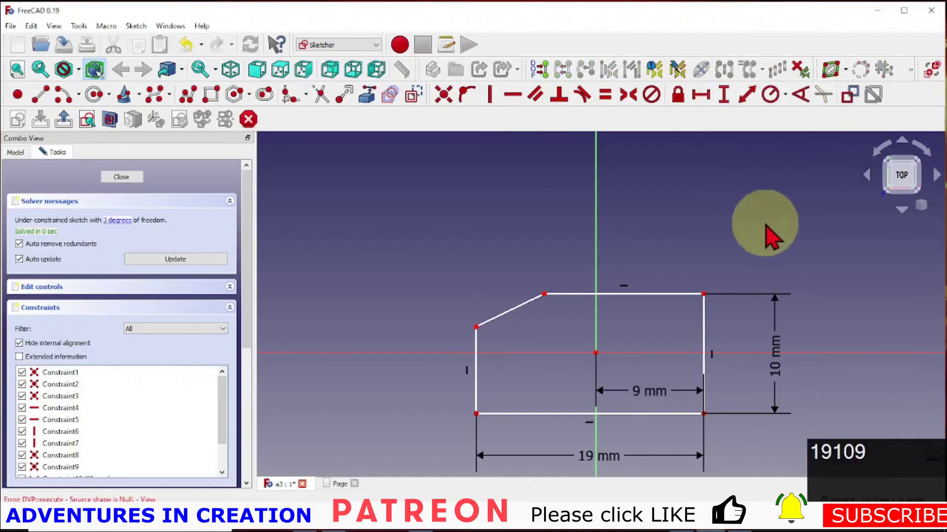
# Constrain the vertical distance between the origin and the profile's lower-right corner to 5 mm
pyautogui.click(598, 354)
pyautogui.click(704, 415)
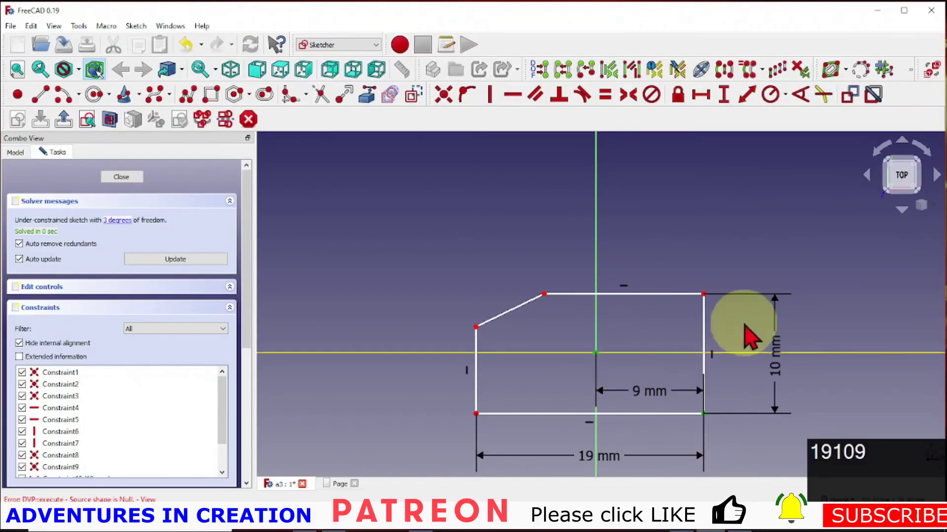
pyautogui.click(724, 96)
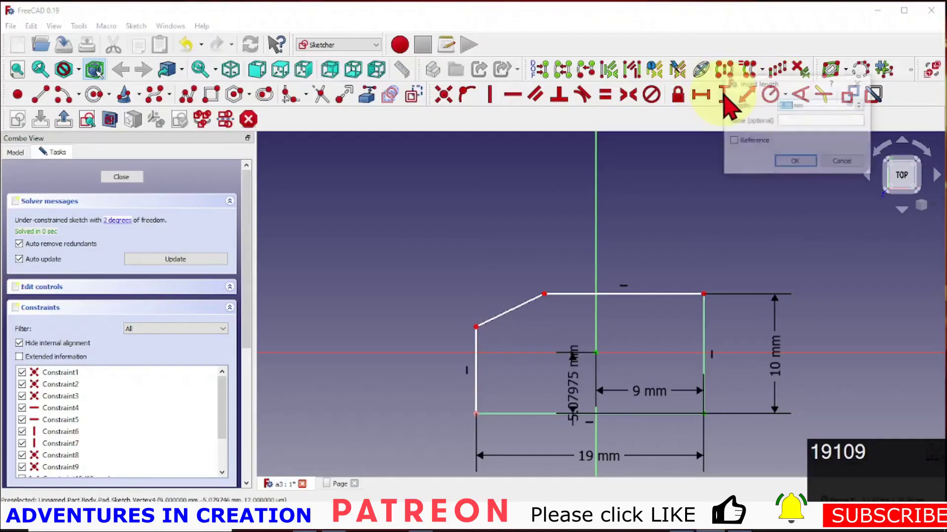
pyautogui.write('5')
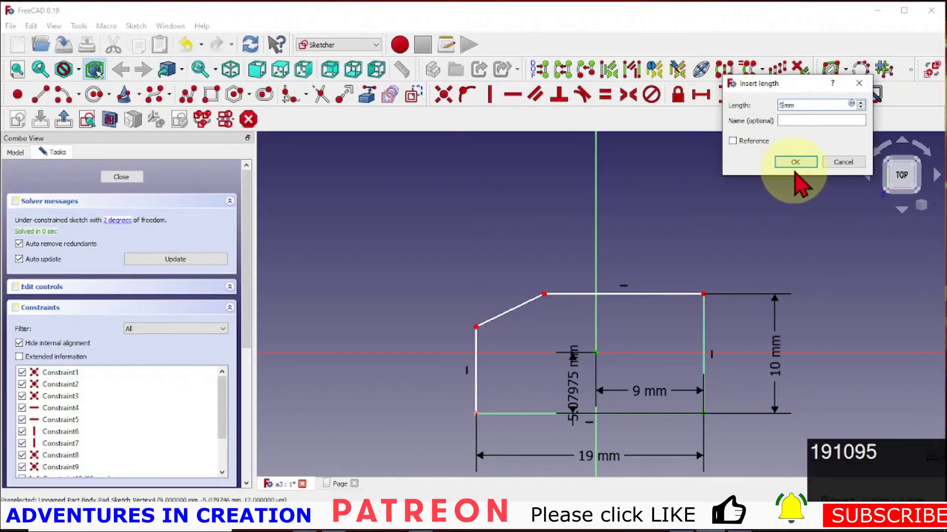
pyautogui.click(795, 162)
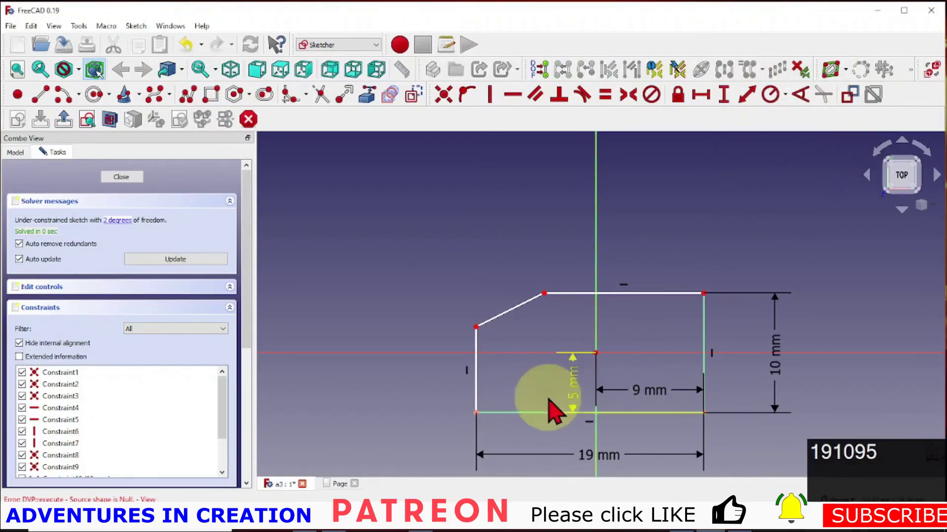
# Constrain the profile's top edge to 13 mm and its left edge to 7 mm, then finish editing the base sketch
pyautogui.click(619, 294)
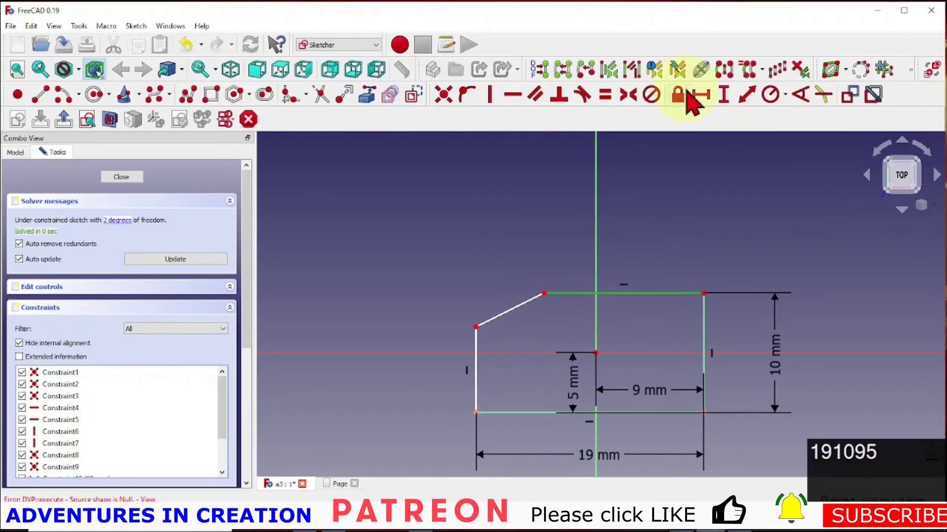
pyautogui.click(702, 96)
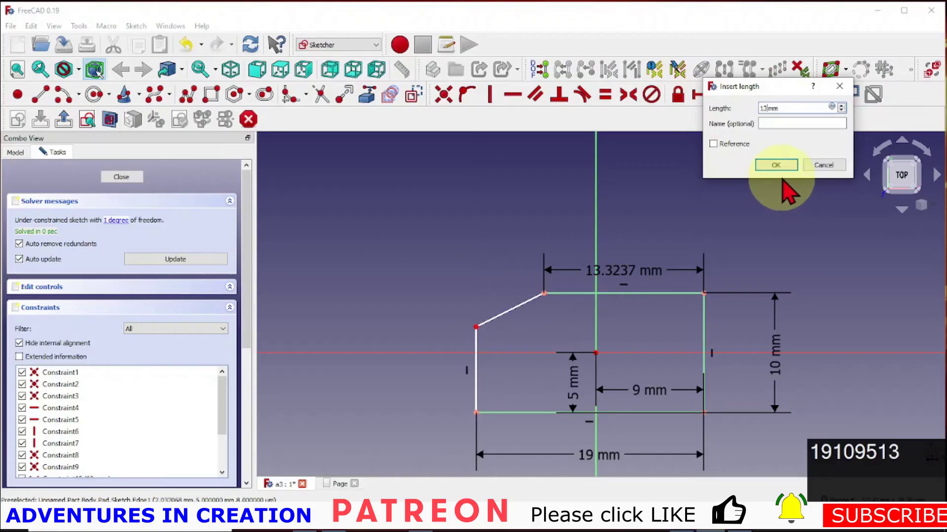
pyautogui.write('13')
pyautogui.click(783, 162)
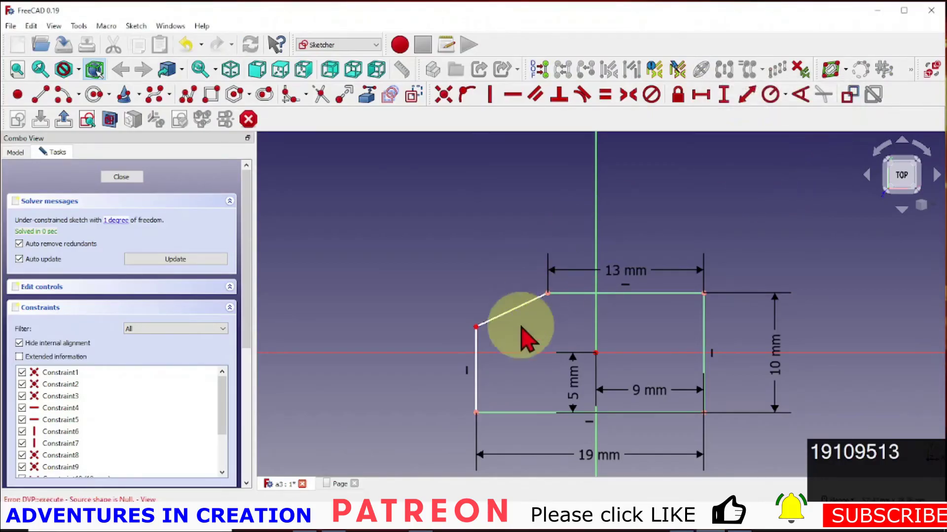
pyautogui.click(477, 374)
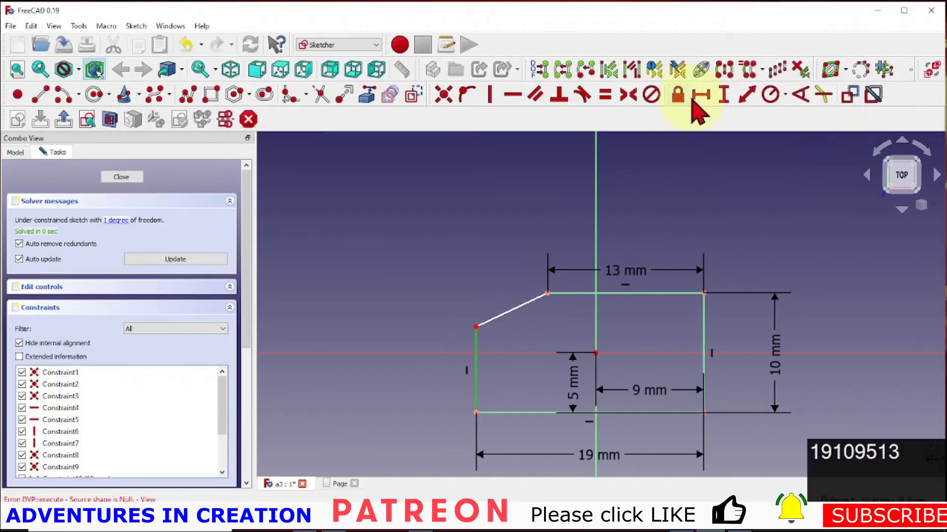
pyautogui.click(722, 96)
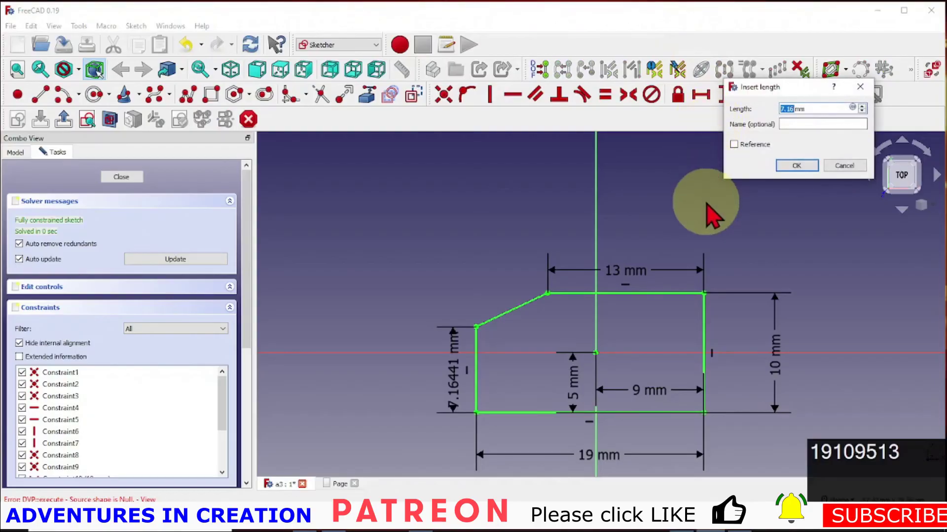
pyautogui.write('7')
pyautogui.click(796, 165)
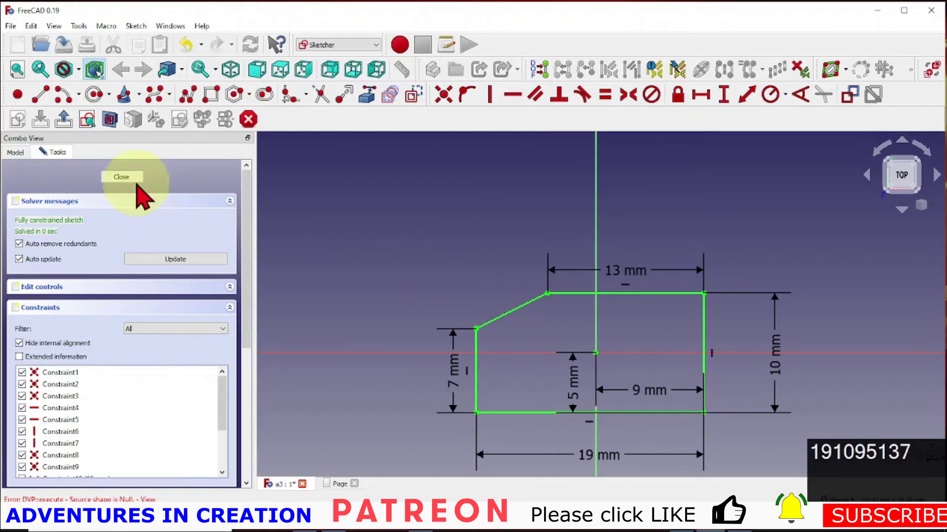
pyautogui.click(129, 178)
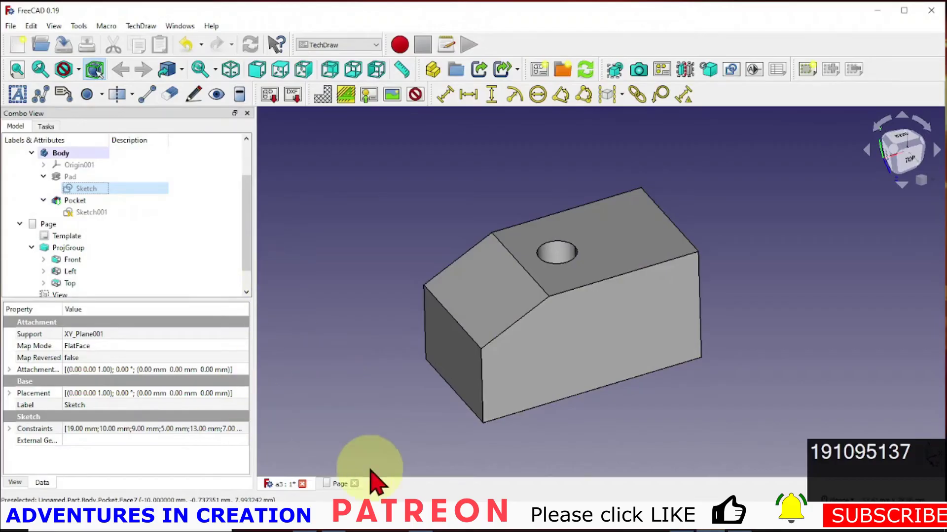
# Check how the drawing page's views and dimensions reflect the edited base sketch
pyautogui.click(340, 484)
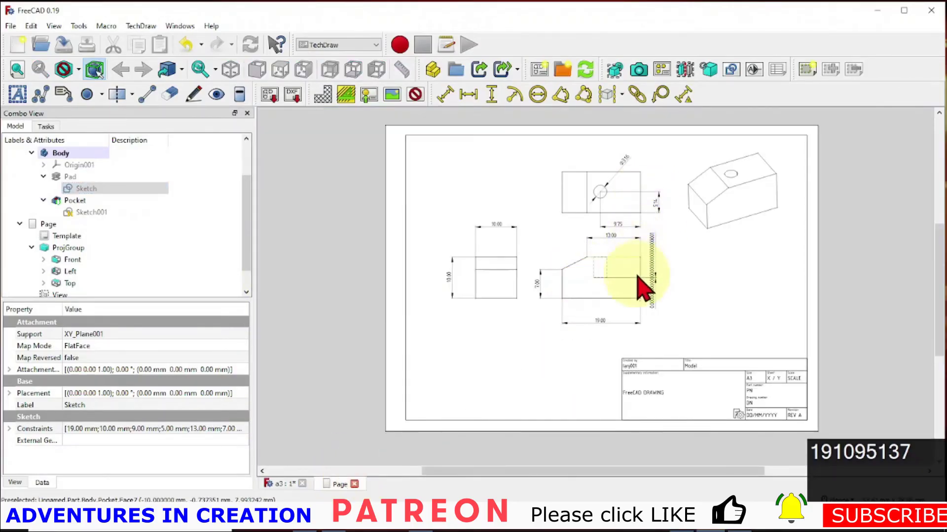
pyautogui.scroll(2, 612, 301)
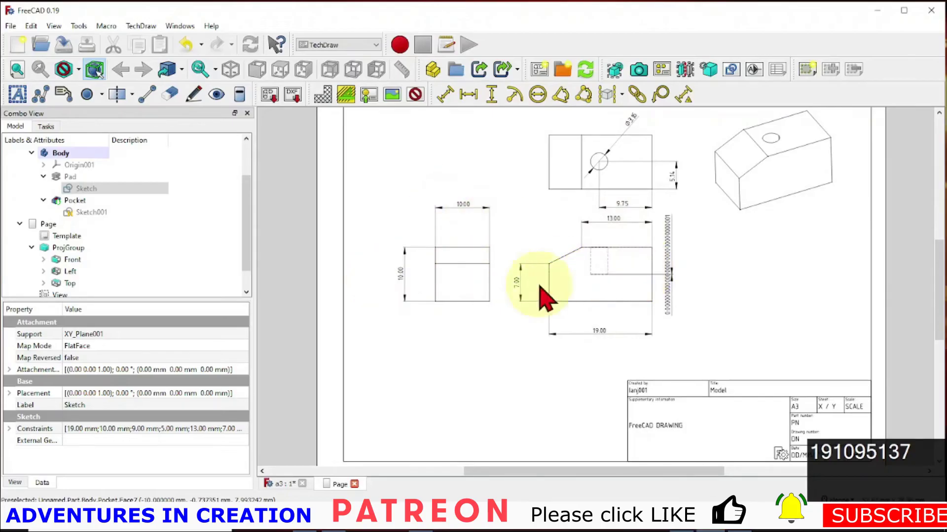
pyautogui.scroll(-3, 579, 227)
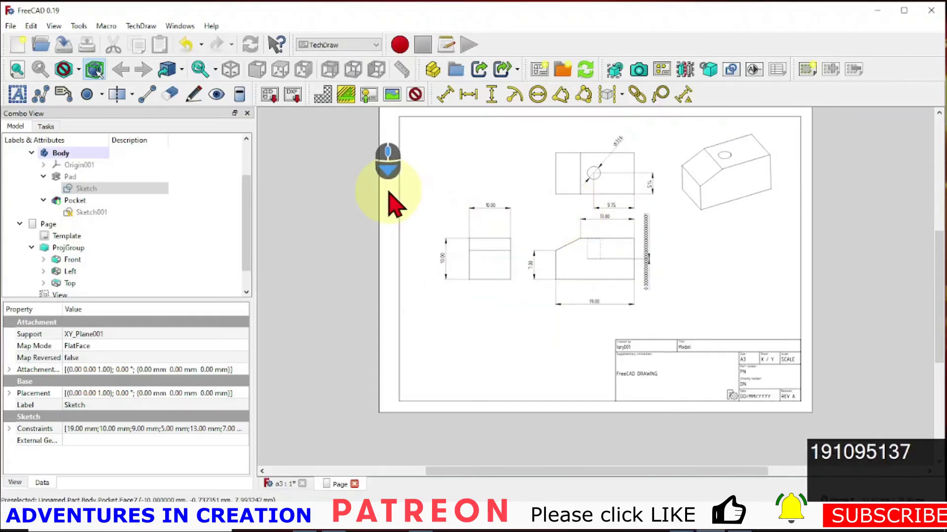
# Open the Pocket's sketch and constrain the circle's diameter to 4 mm, placing the dimension outside the circle
pyautogui.doubleClick(91, 212)
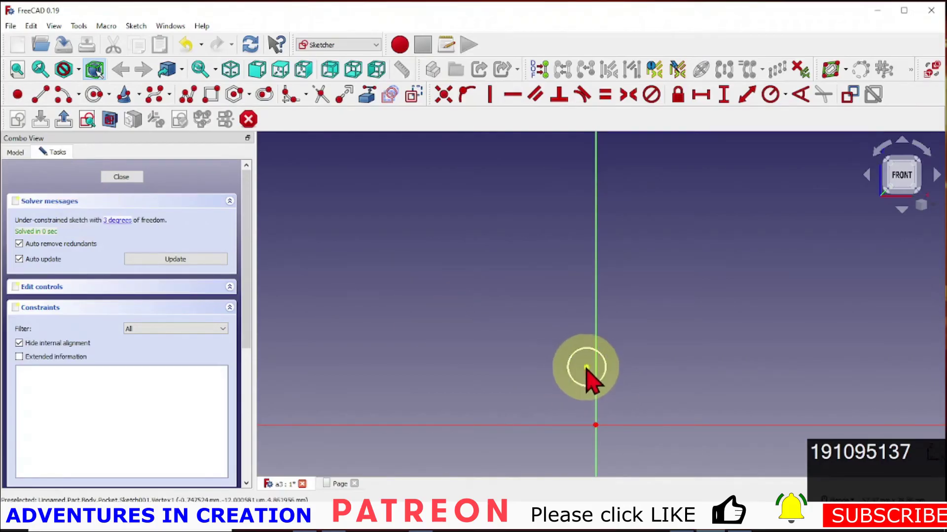
pyautogui.click(601, 359)
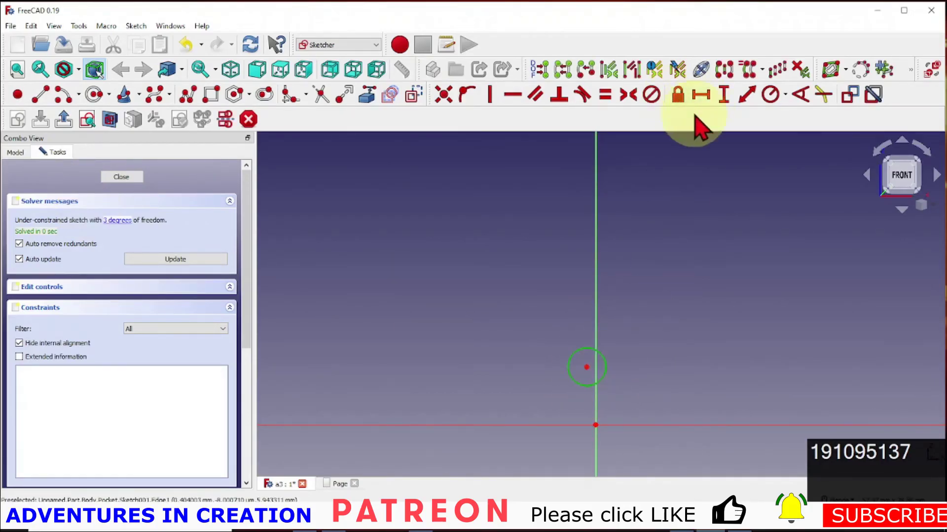
pyautogui.click(786, 96)
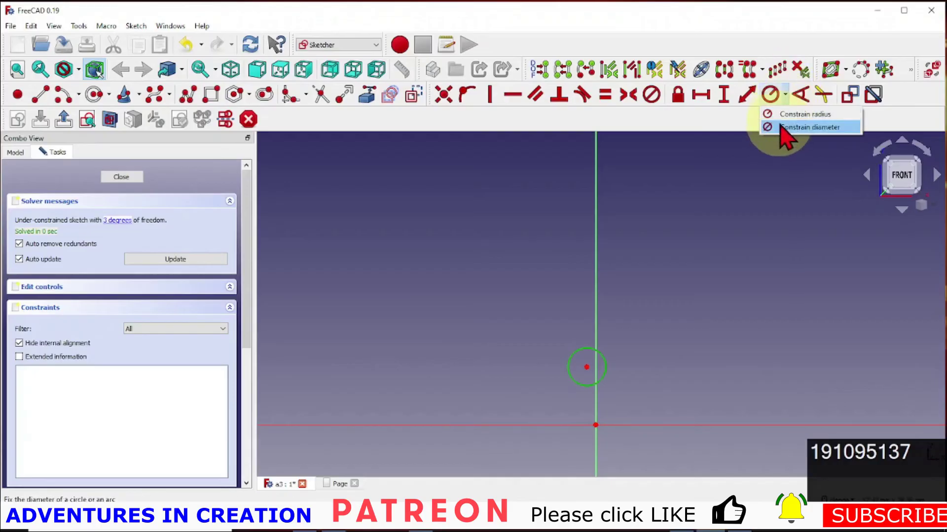
pyautogui.click(782, 124)
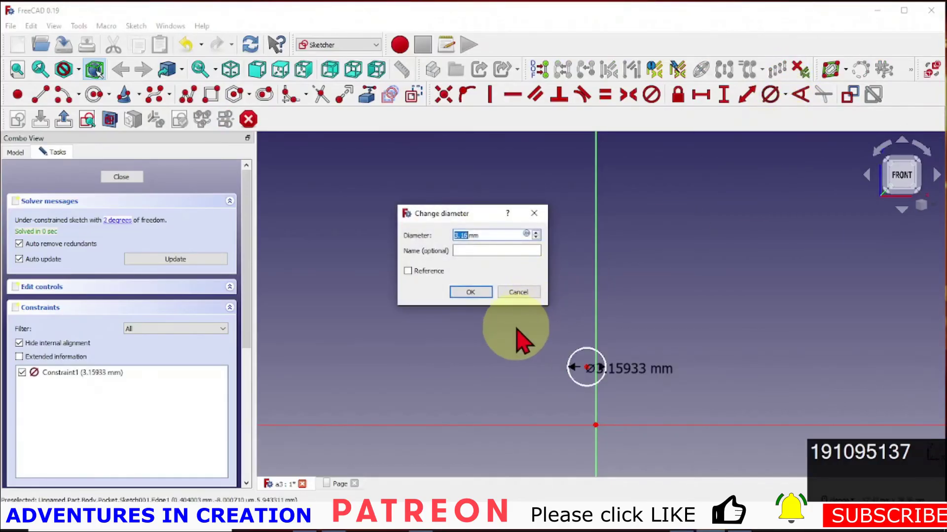
pyautogui.write('4')
pyautogui.click(466, 292)
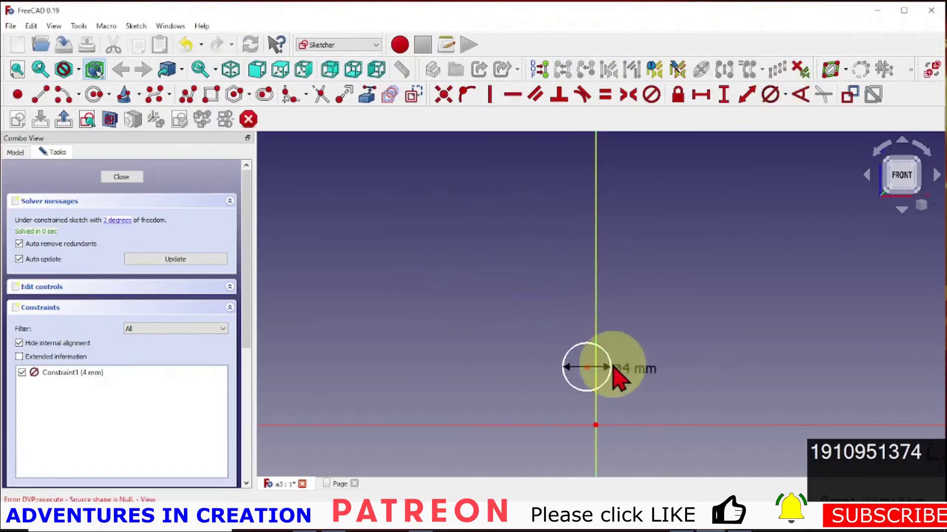
pyautogui.moveTo(641, 387); pyautogui.dragTo(698, 313)
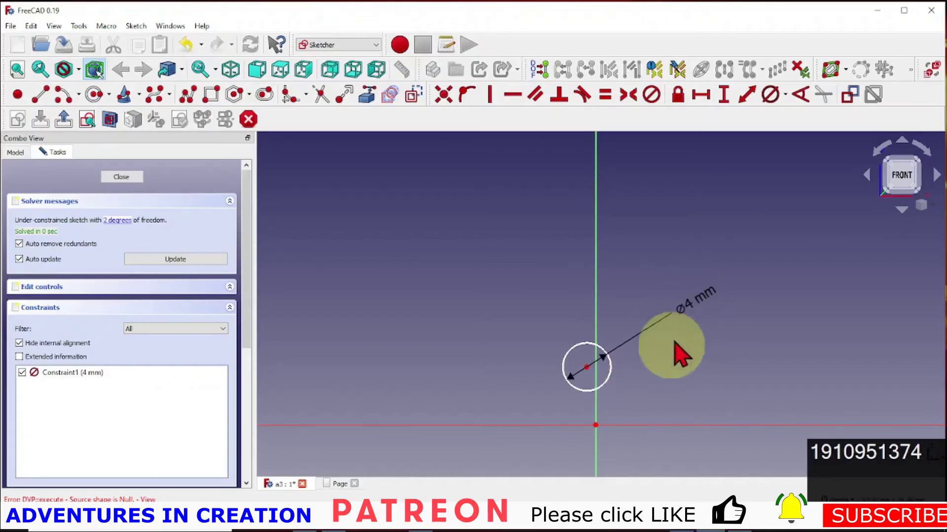
# Constrain the horizontal distance from the origin to the circle's center to 0.75 mm and move the dimension clear of the circle
pyautogui.click(594, 426)
pyautogui.click(586, 367)
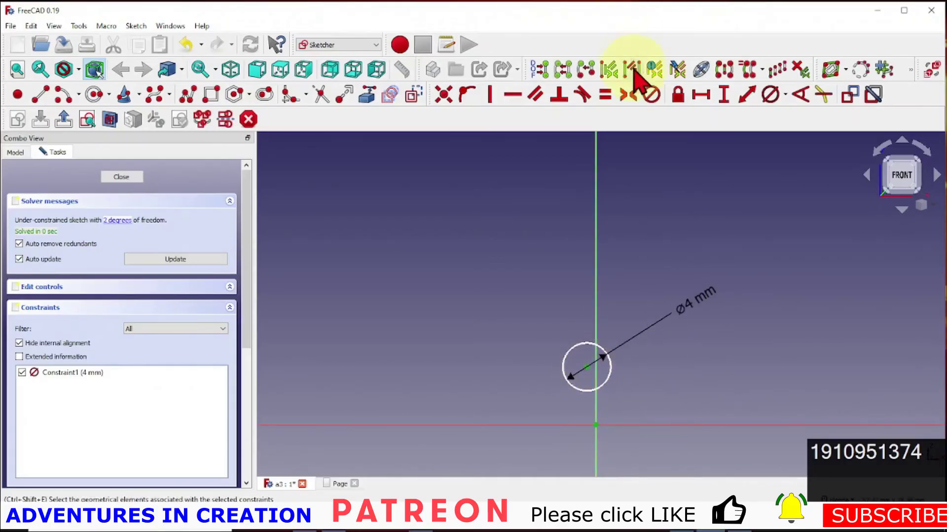
pyautogui.click(703, 96)
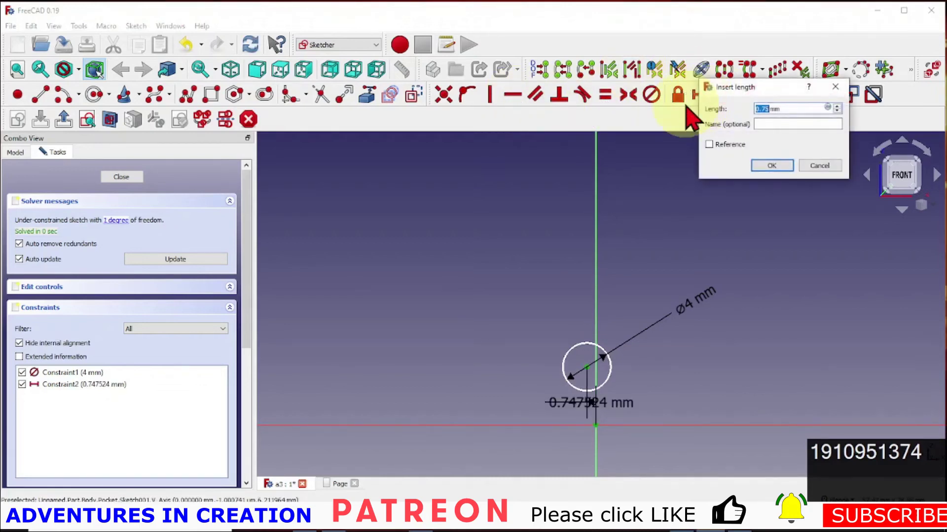
pyautogui.click(785, 168)
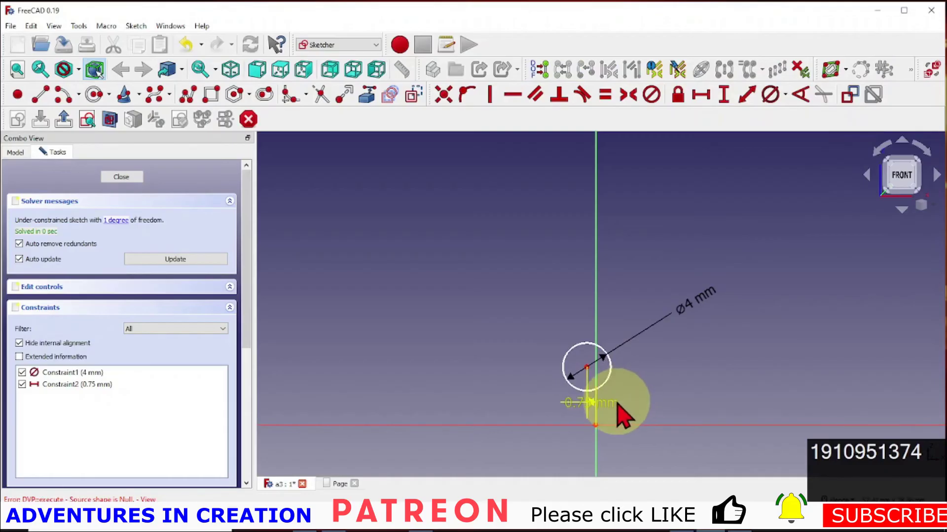
pyautogui.moveTo(617, 403); pyautogui.dragTo(720, 406)
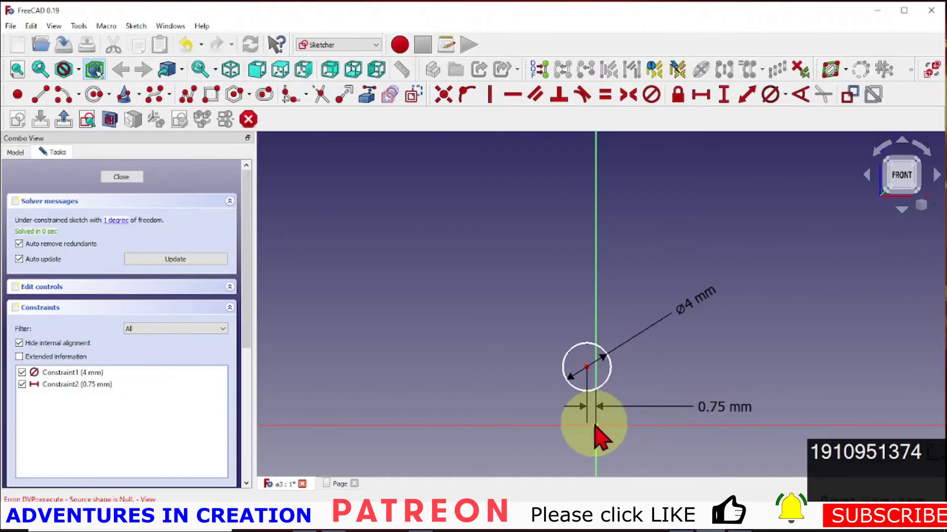
# Constrain the circle center's vertical distance from the origin to 5 mm, move the dimension clear, and finish editing the sketch
pyautogui.click(587, 370)
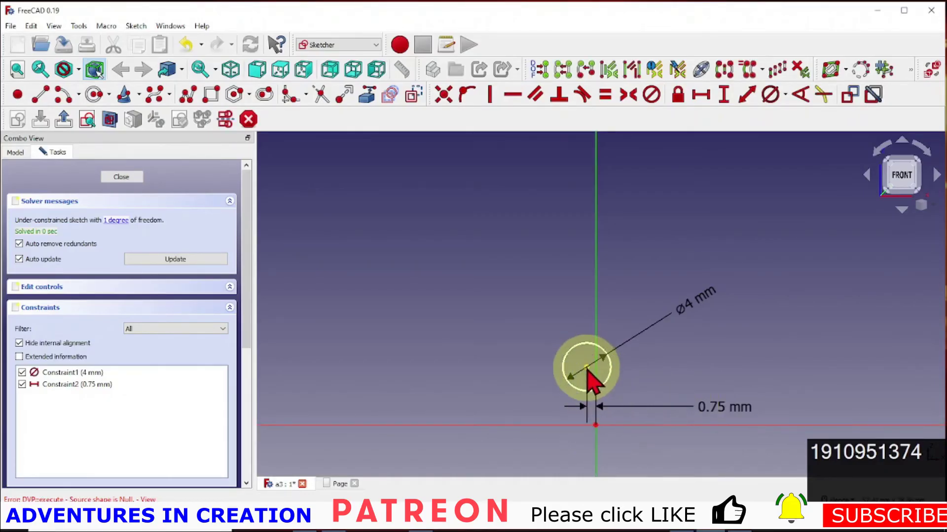
pyautogui.click(595, 426)
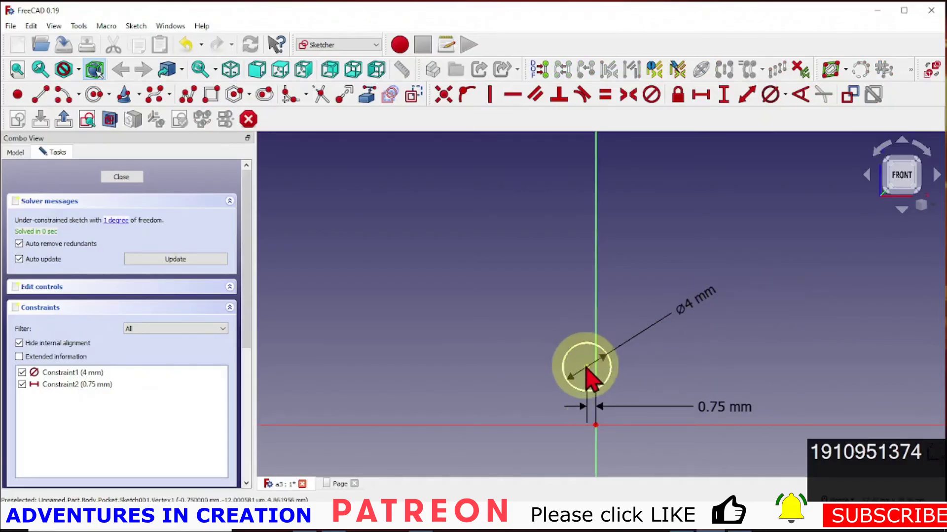
pyautogui.click(595, 422)
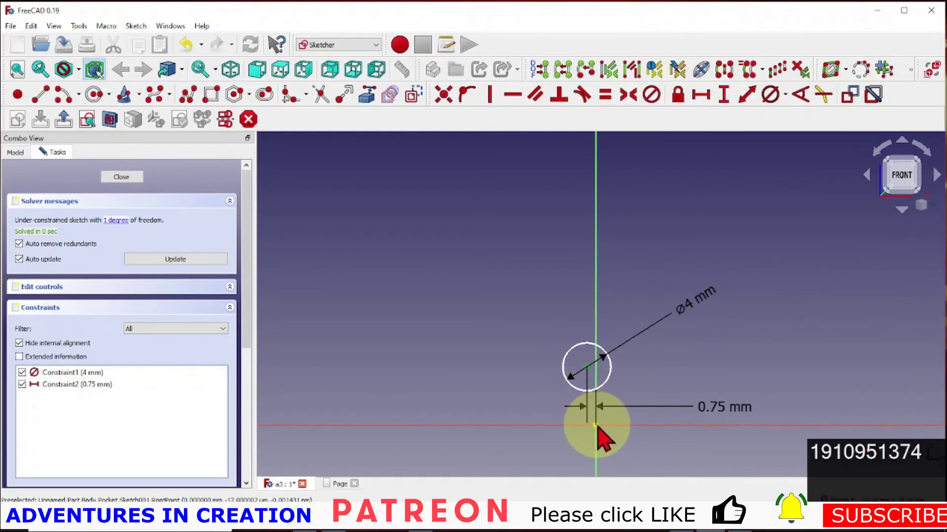
pyautogui.click(723, 96)
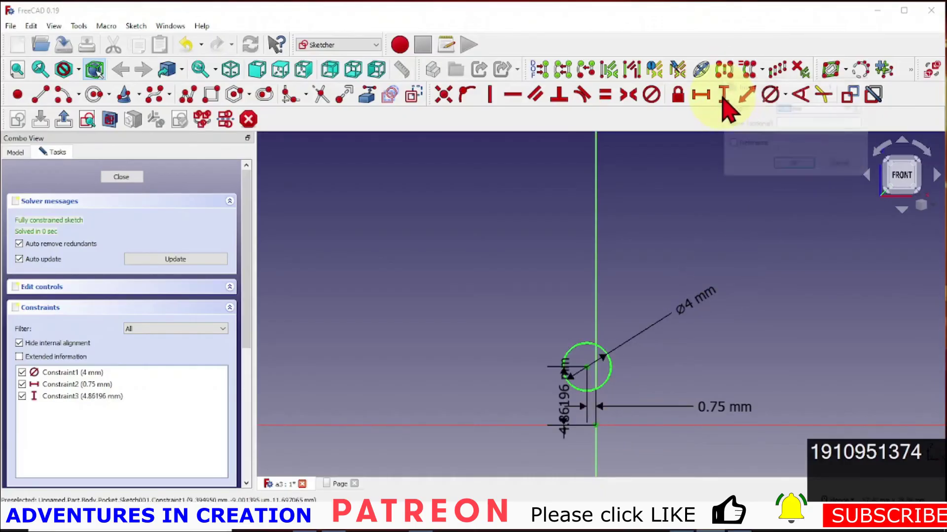
pyautogui.click(794, 166)
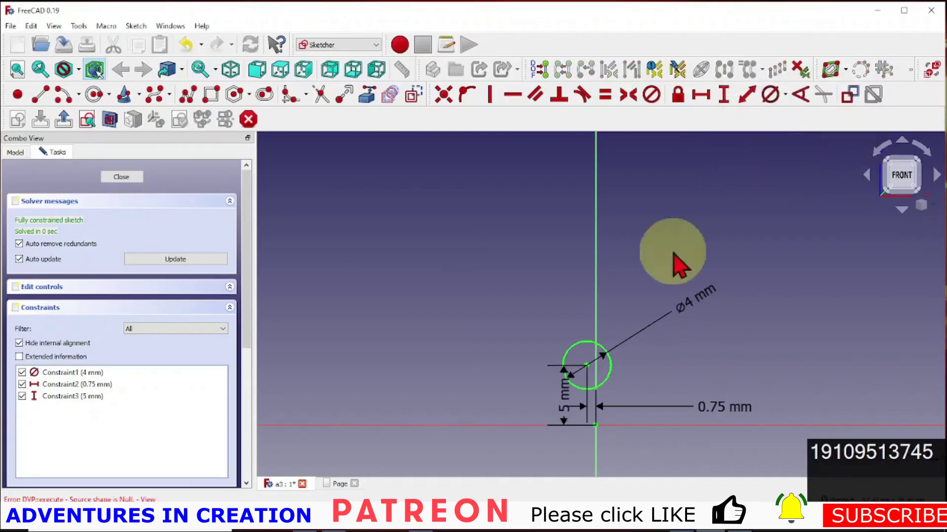
pyautogui.moveTo(566, 412); pyautogui.dragTo(489, 345)
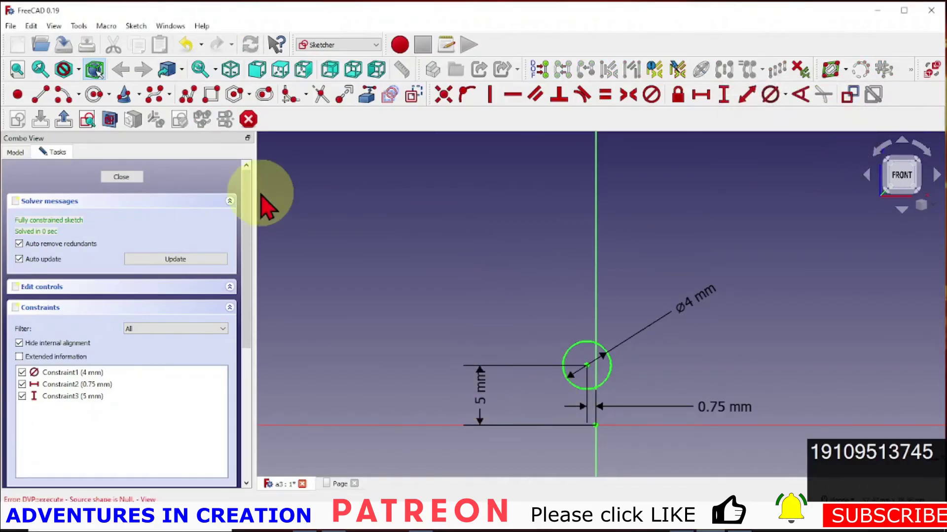
pyautogui.click(129, 178)
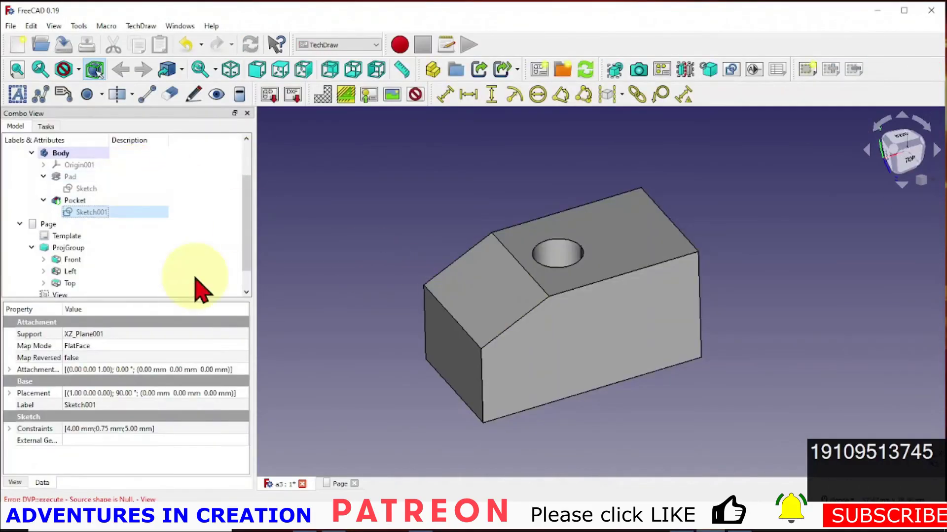
# Examine the hole's diameter and position dimensions on the drawing page
pyautogui.click(340, 485)
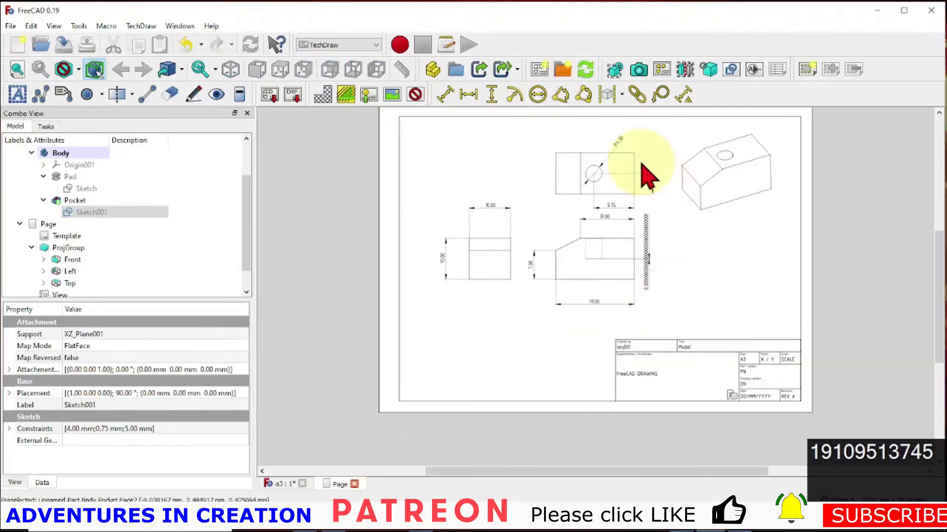
pyautogui.scroll(4, 617, 147)
pyautogui.scroll(1, 613, 138)
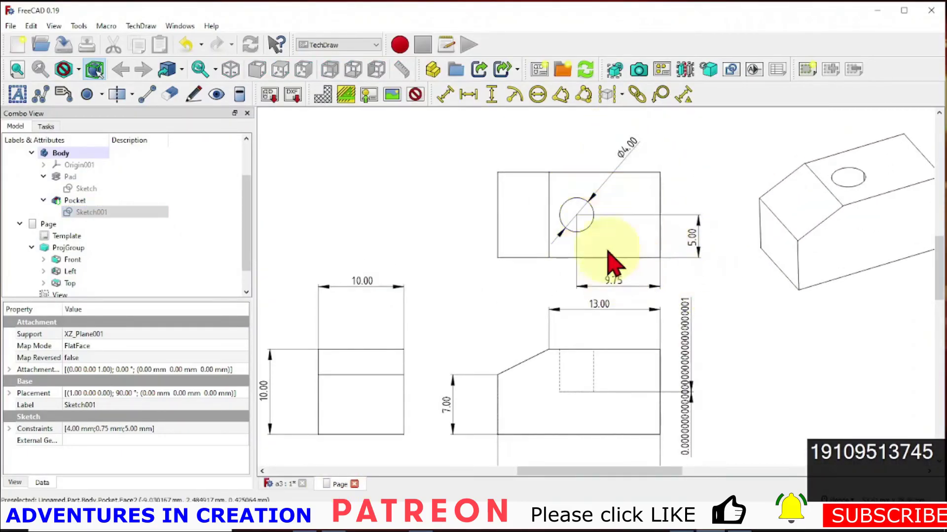
pyautogui.scroll(-3, 740, 318)
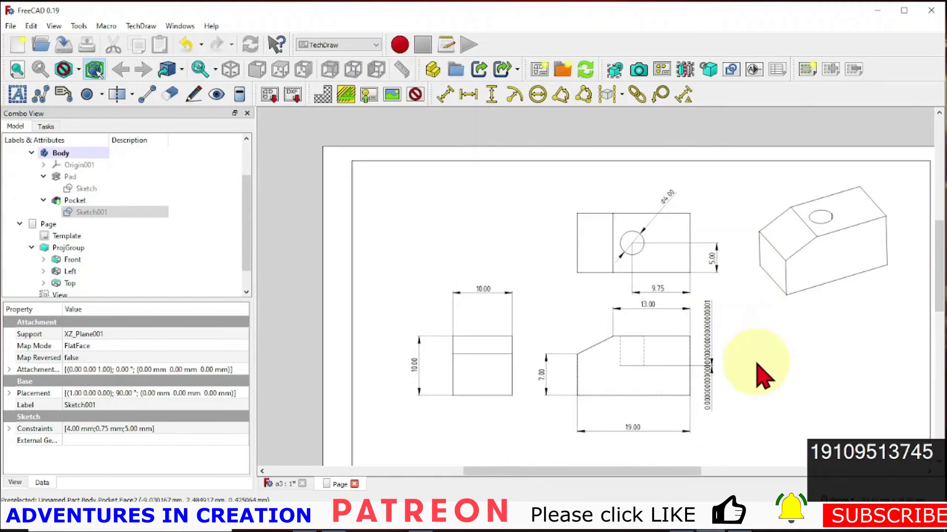
# Replace the faulty vertical dimension on the front view with a new vertical dimension of the hole's depth, placed beside the view
pyautogui.click(707, 383)
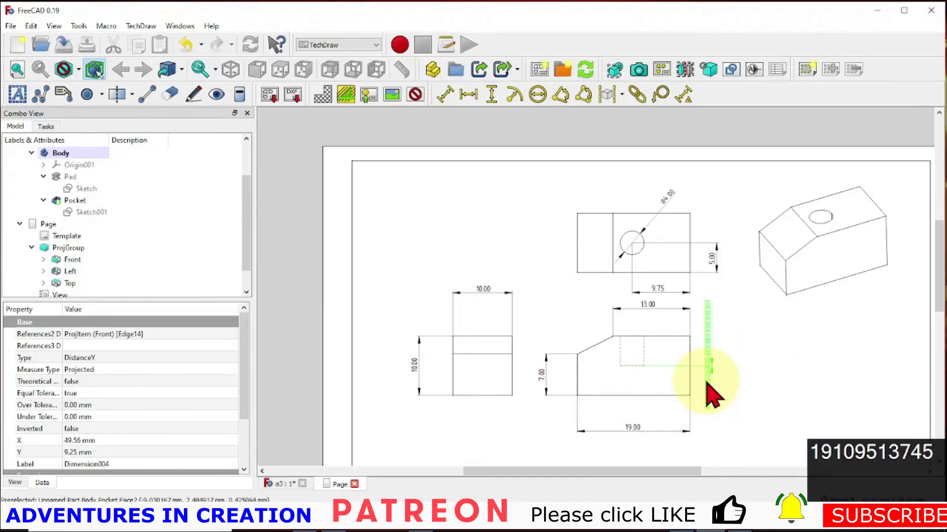
pyautogui.press('Delete')
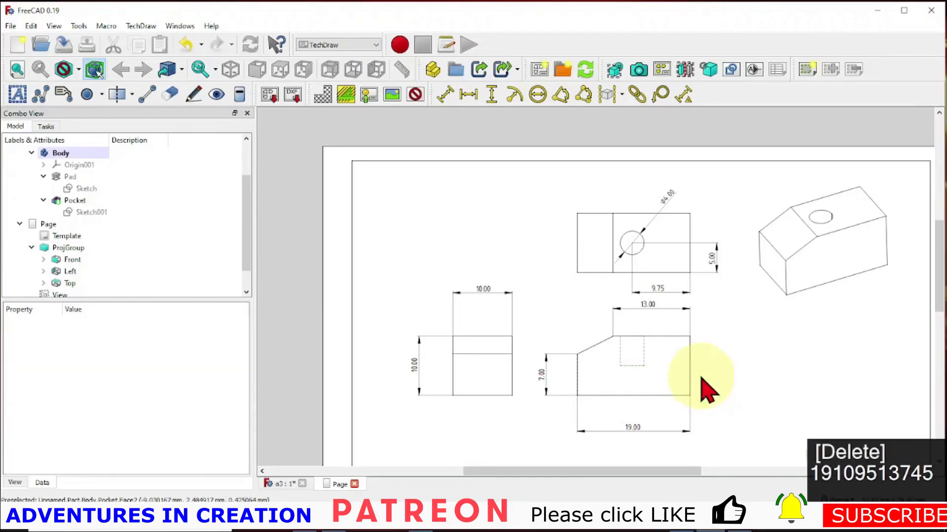
pyautogui.click(644, 359)
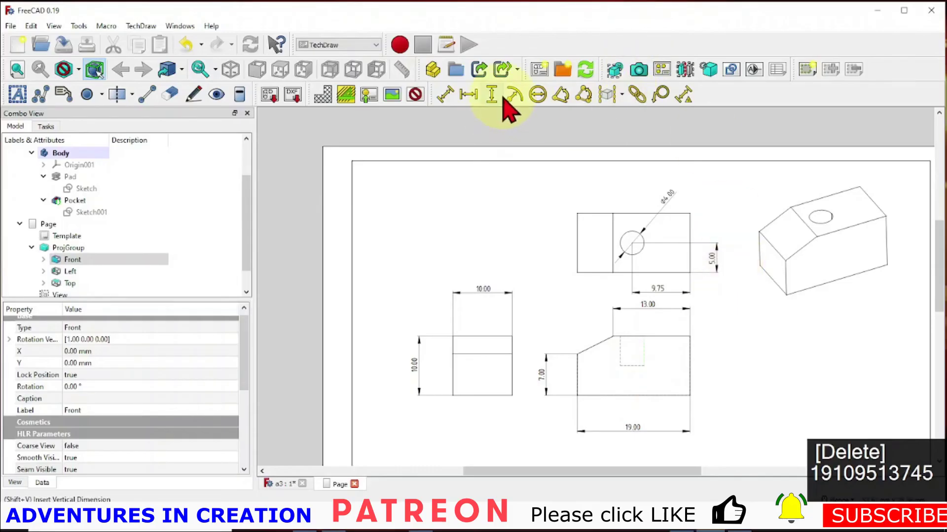
pyautogui.click(493, 95)
pyautogui.moveTo(641, 351); pyautogui.dragTo(722, 359)
pyautogui.click(716, 409)
pyautogui.scroll(2, 696, 394)
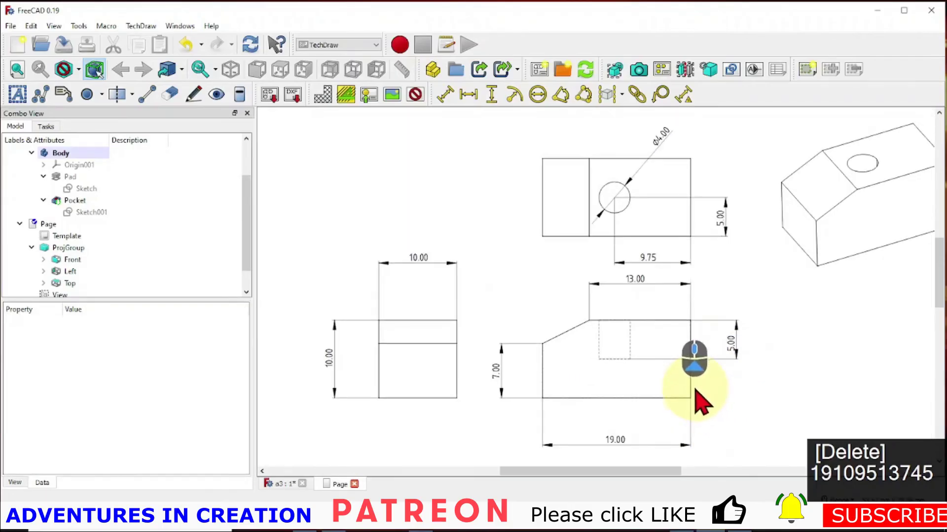
pyautogui.scroll(2, 696, 393)
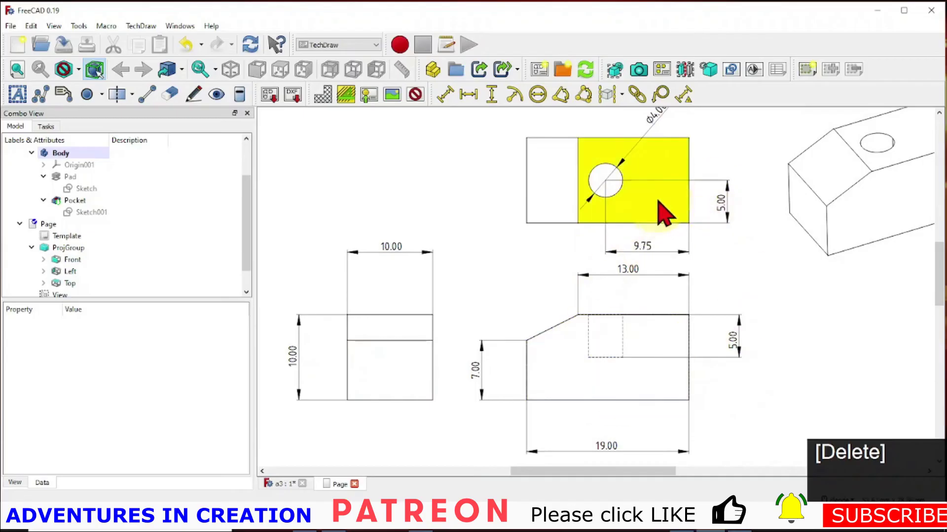
# Move the left view's width and height dimensions and the front view's short left-edge height dimension closer to their views
pyautogui.scroll(-3, 631, 311)
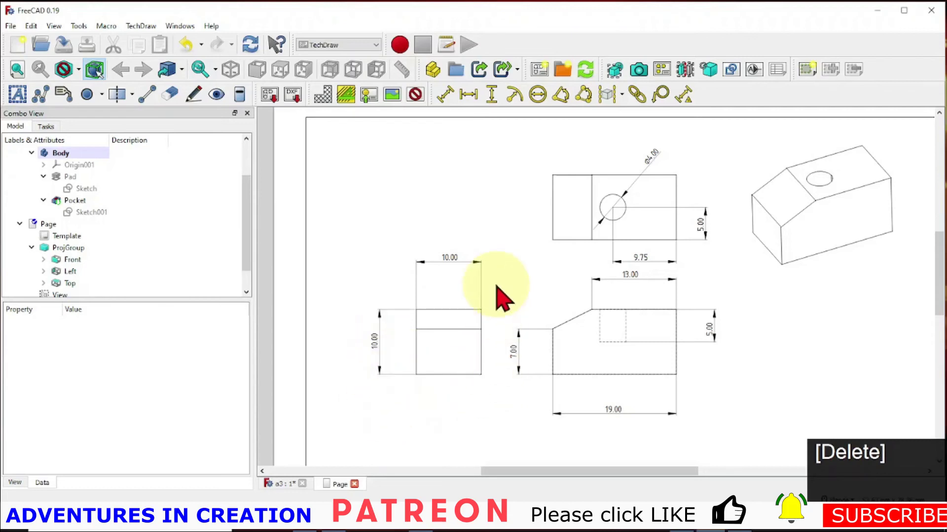
pyautogui.click(450, 269)
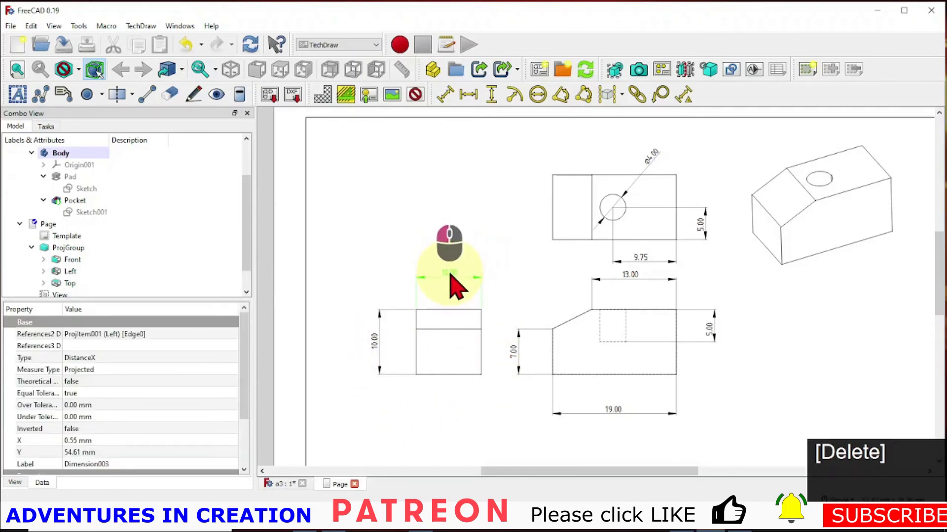
pyautogui.moveTo(450, 284); pyautogui.dragTo(394, 345)
pyautogui.moveTo(513, 359); pyautogui.dragTo(524, 371)
pyautogui.scroll(-2, 482, 454)
pyautogui.scroll(3, 475, 447)
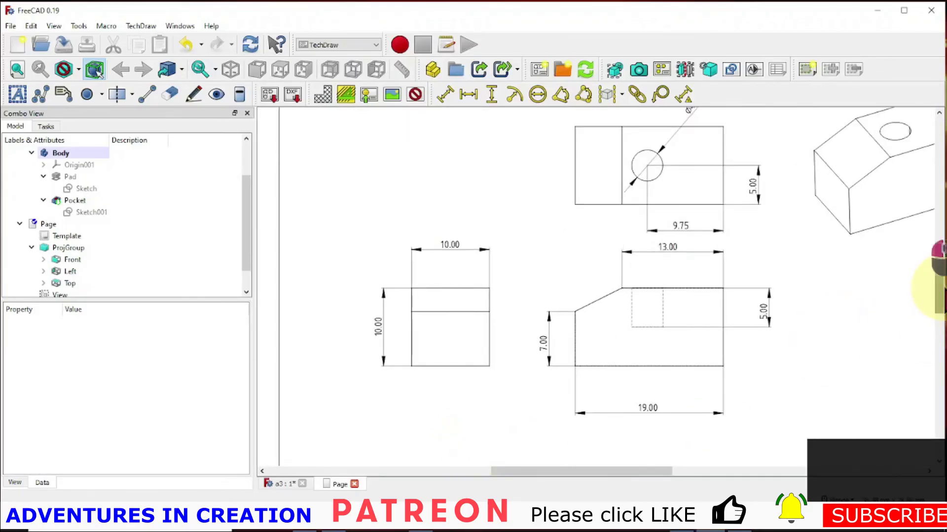
# Insert an annotation on the page and set its text to "This part should be 3D printed"
pyautogui.scroll(-6, 938, 291)
pyautogui.scroll(3, 937, 301)
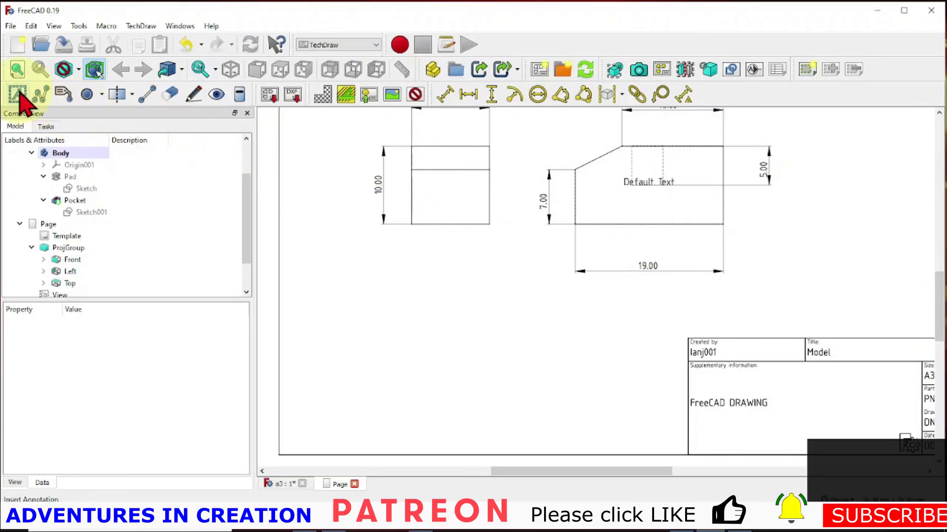
pyautogui.scroll(-2, 244, 267)
pyautogui.click(64, 283)
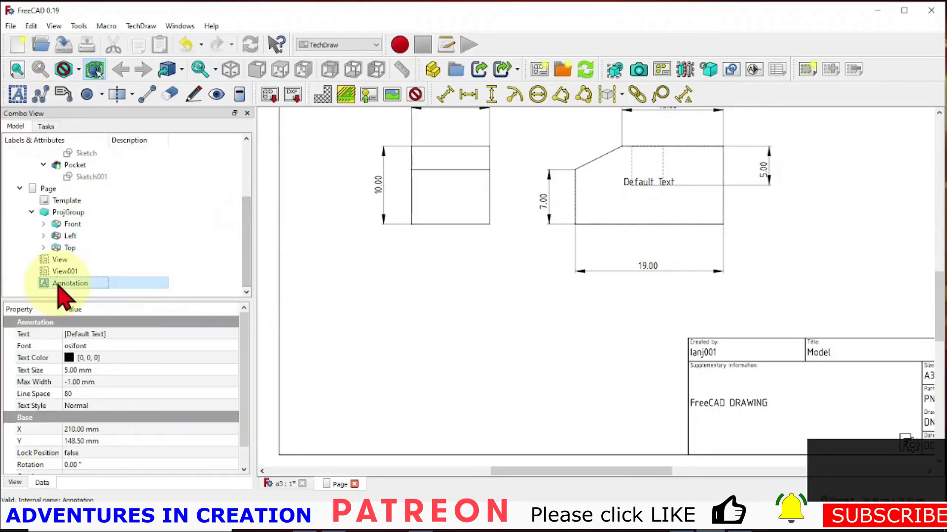
pyautogui.click(100, 335)
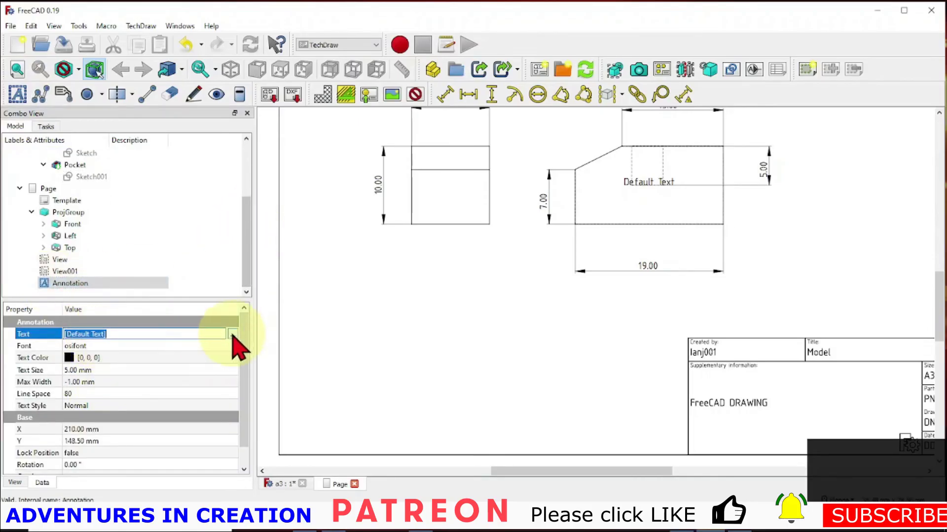
pyautogui.click(232, 335)
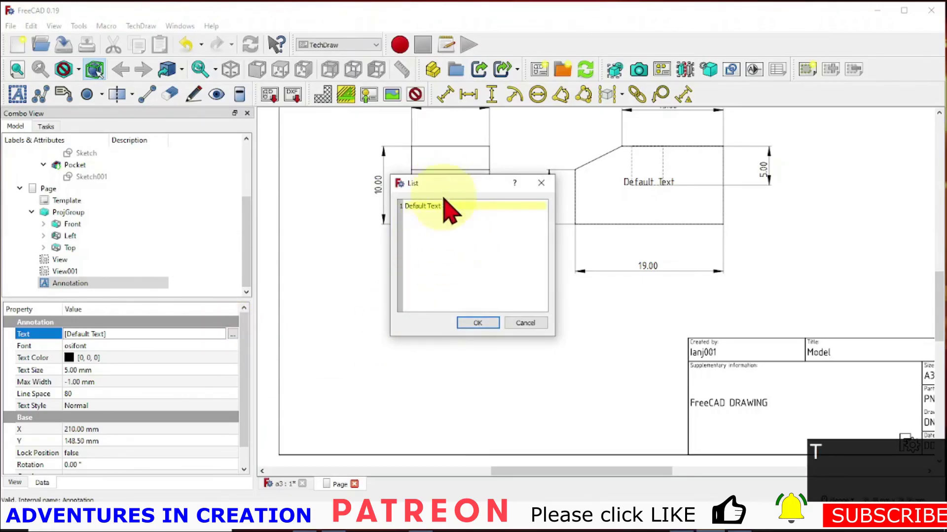
pyautogui.moveTo(443, 206); pyautogui.dragTo(401, 207)
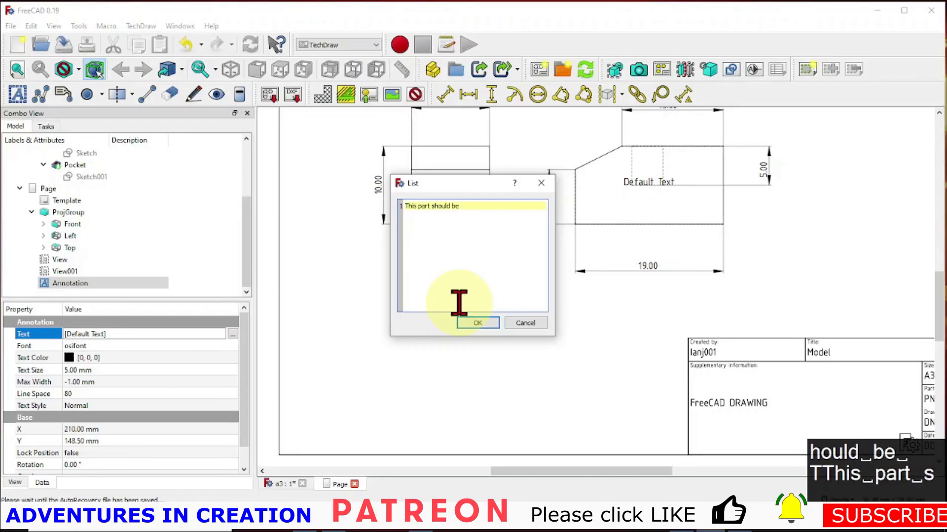
pyautogui.write('printed')
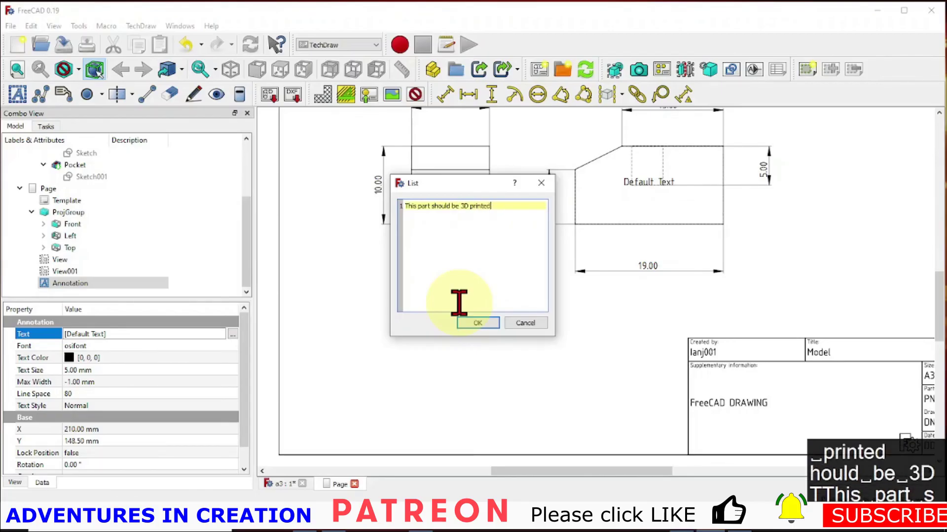
pyautogui.click(476, 323)
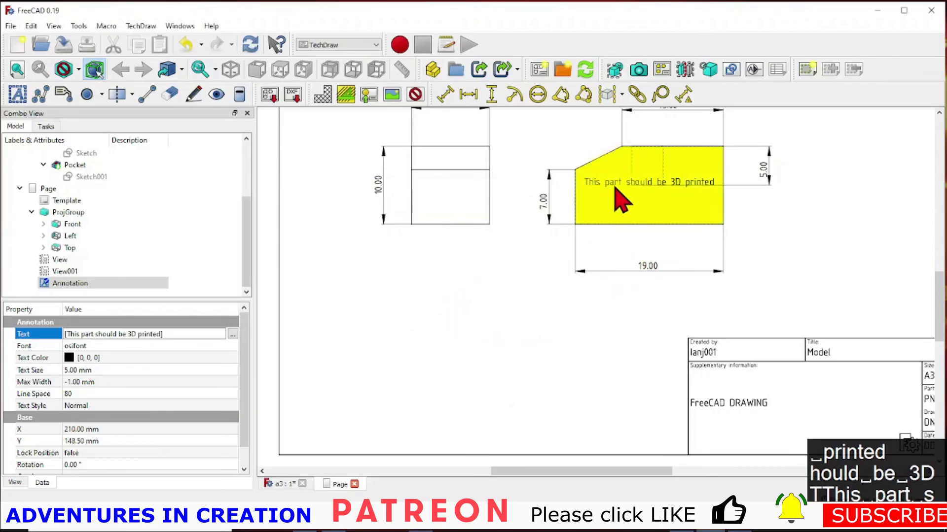
# Turn on the view frames and move the annotation into the lower-left corner of the drawing border
pyautogui.click(416, 94)
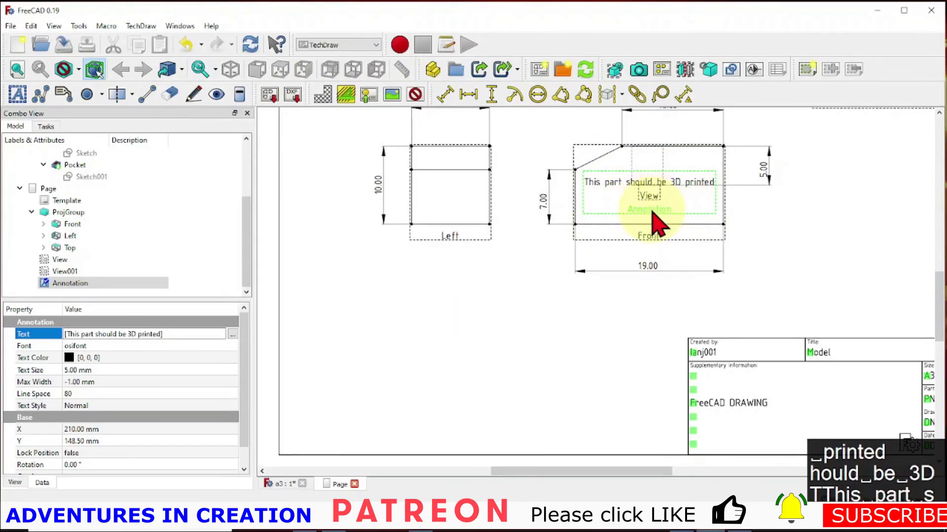
pyautogui.moveTo(652, 213)
pyautogui.mouseDown()
pyautogui.moveTo(575, 222)
pyautogui.moveTo(515, 279)
pyautogui.moveTo(411, 414)
pyautogui.moveTo(356, 449)
pyautogui.mouseUp()
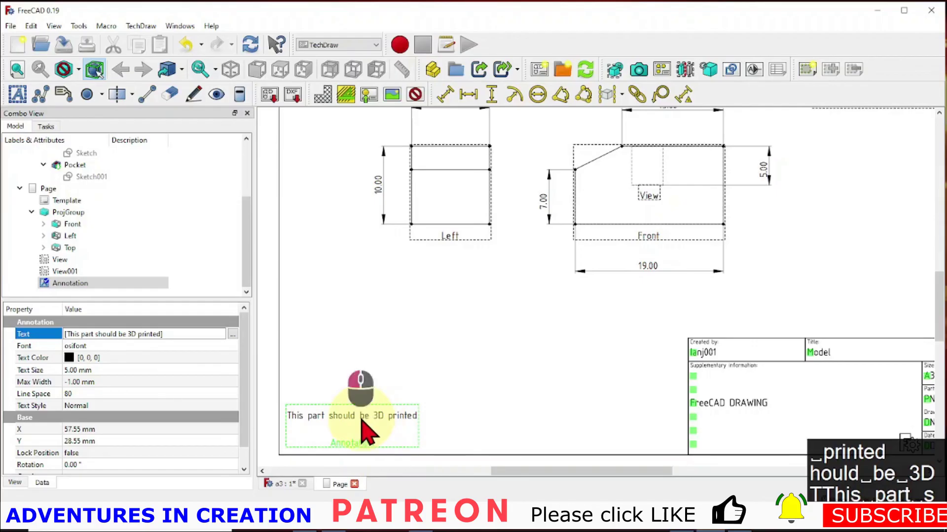
pyautogui.moveTo(363, 423); pyautogui.dragTo(360, 422)
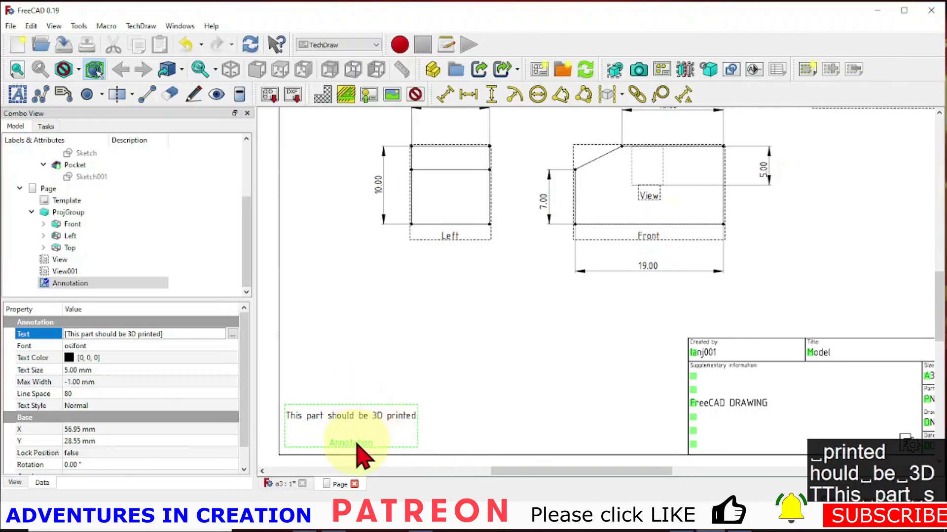
pyautogui.click(438, 375)
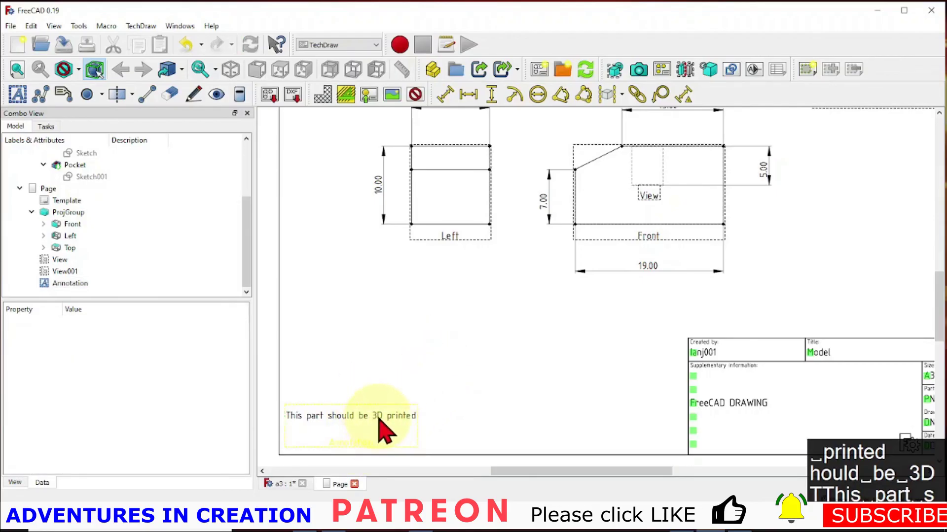
# Number the annotation as a note by changing its text to "1. This part should be 3D printed"
pyautogui.click(384, 431)
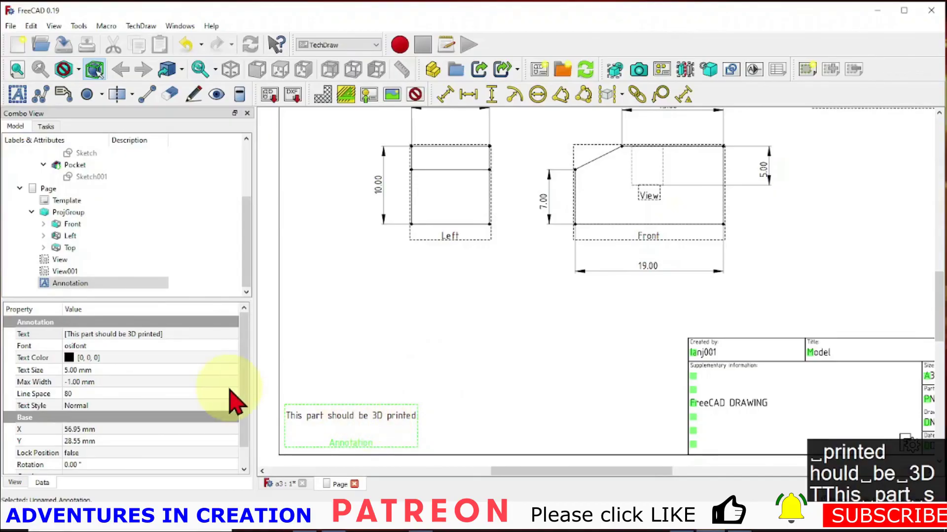
pyautogui.click(219, 336)
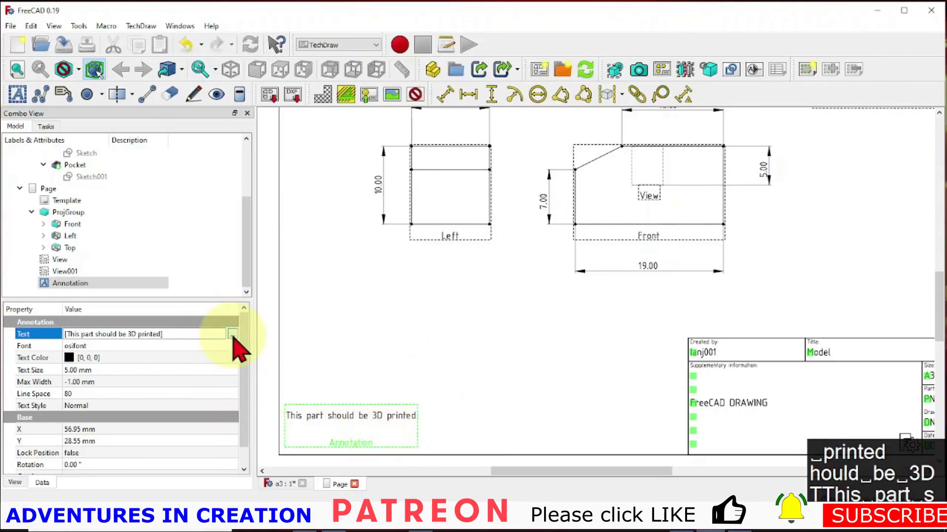
pyautogui.click(232, 335)
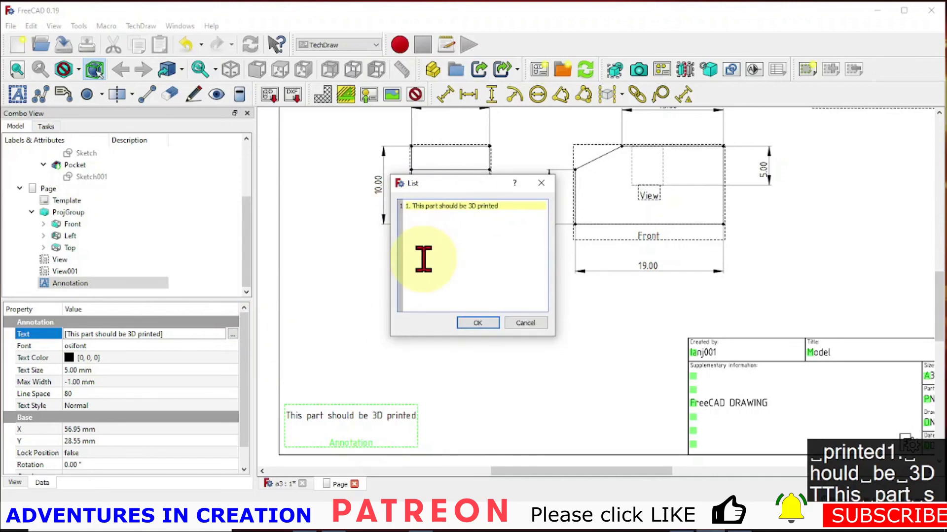
pyautogui.click(485, 325)
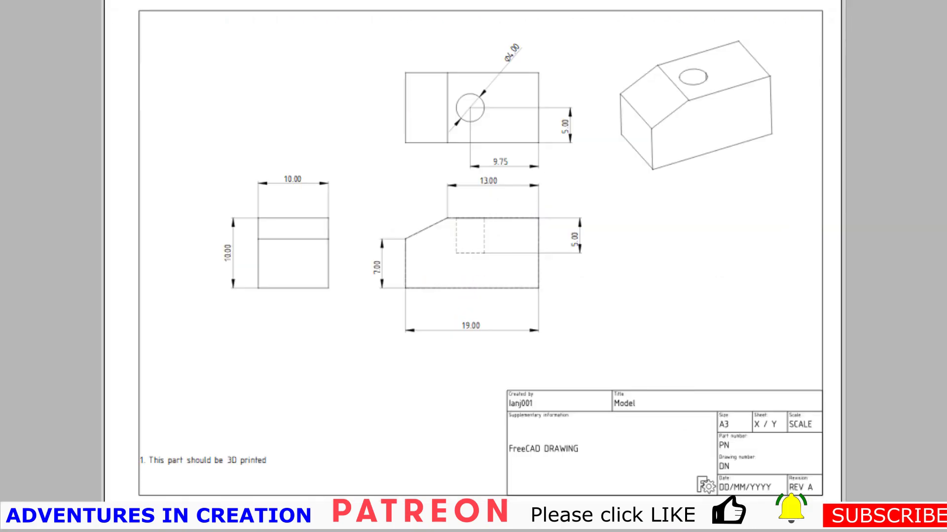